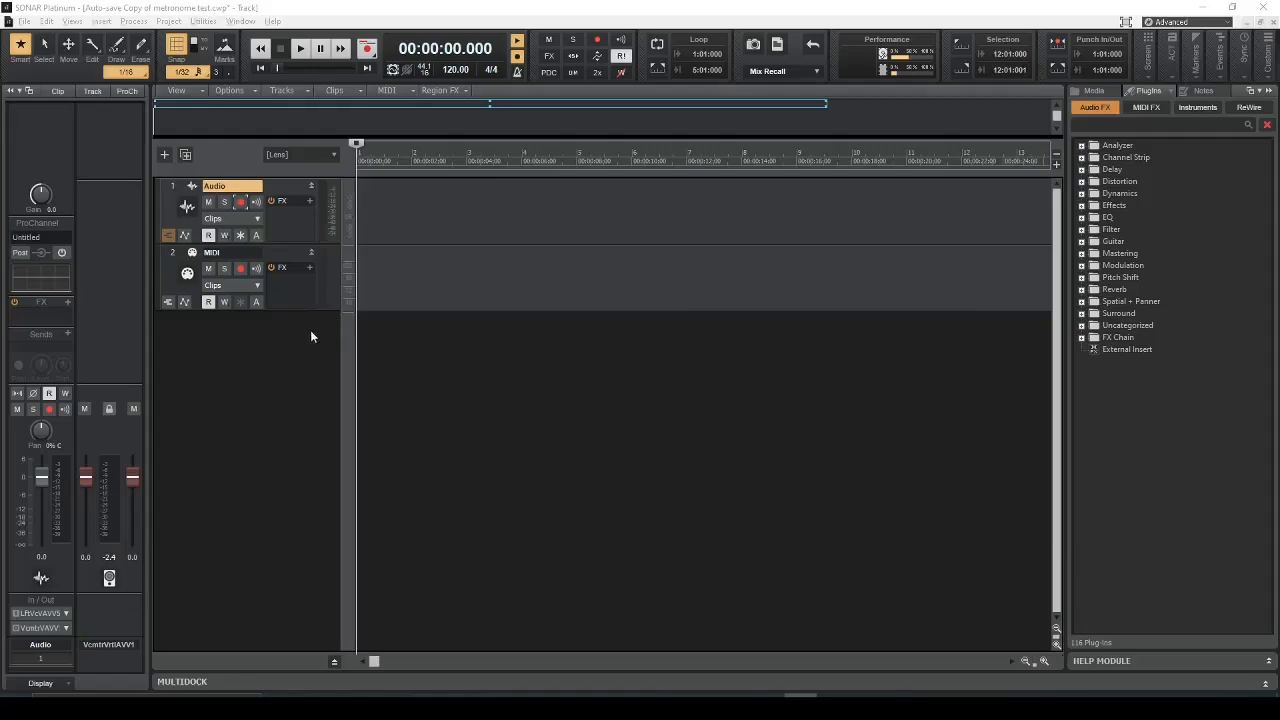
Step: Set the project tempo to 88.00
double_click(452, 72)
text(88)
key(Return)
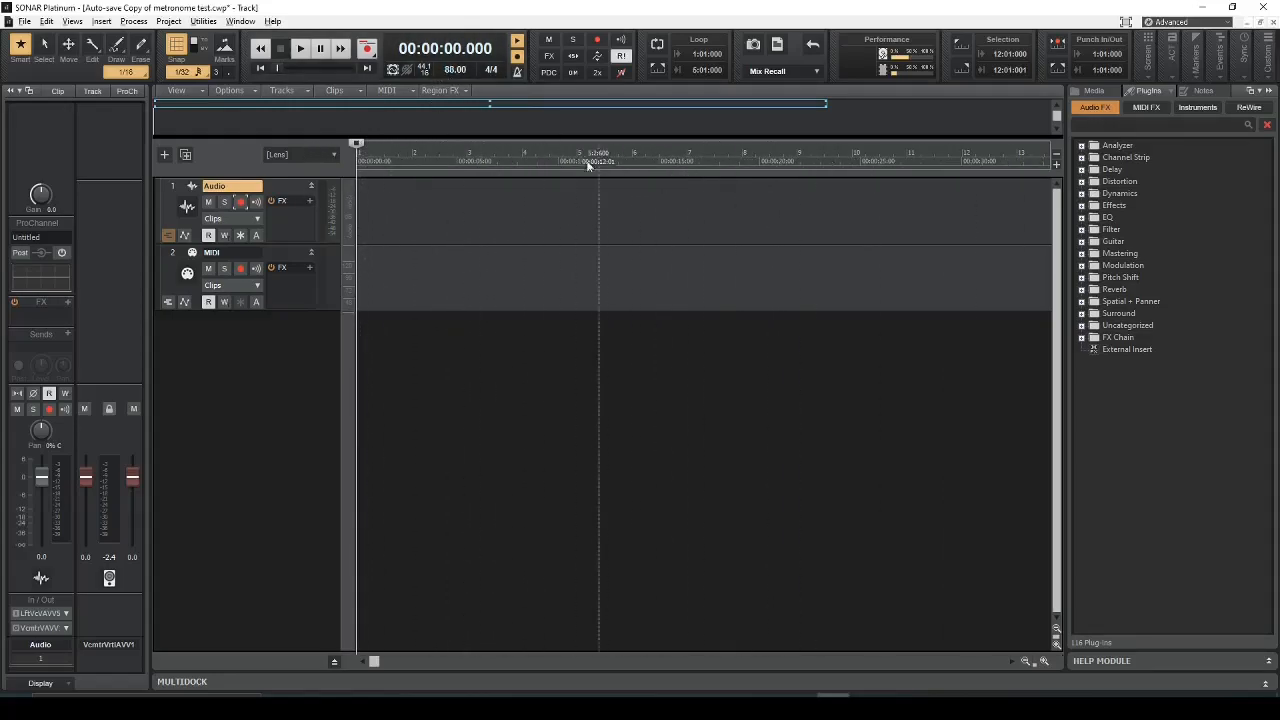
Step: Set the project tempo to 90.00
double_click(457, 72)
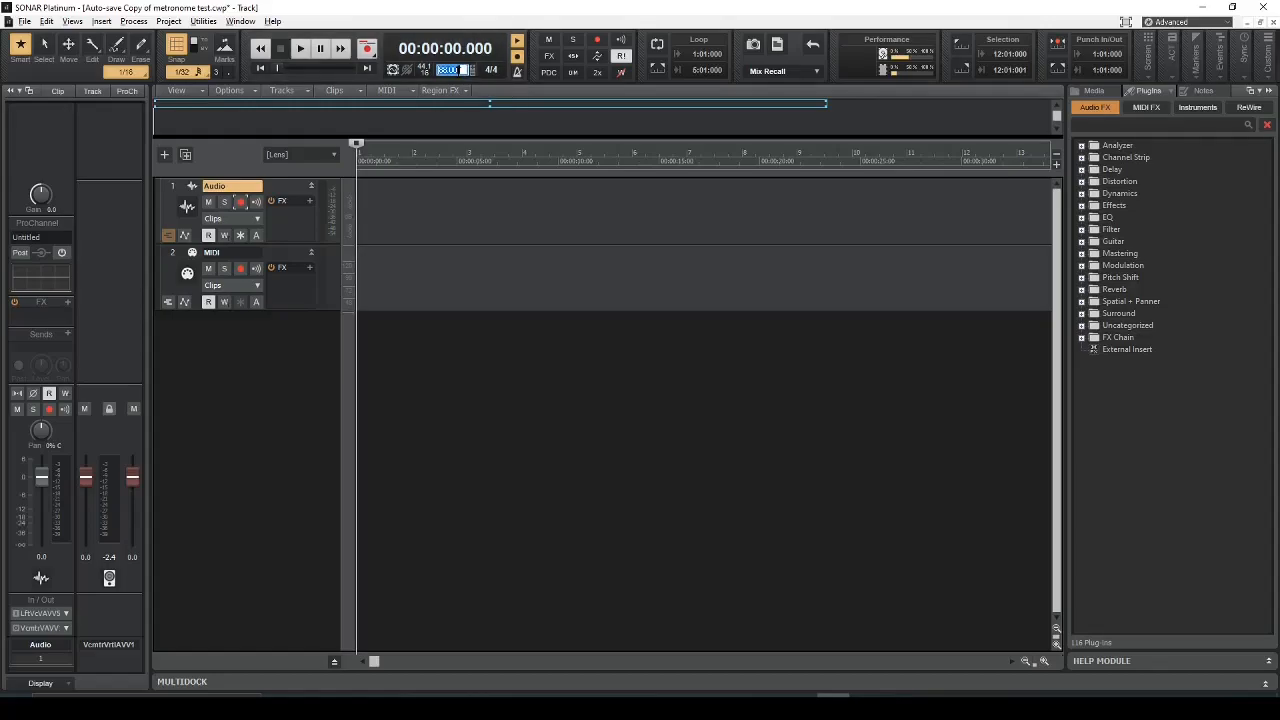
text(30)
key(Return)
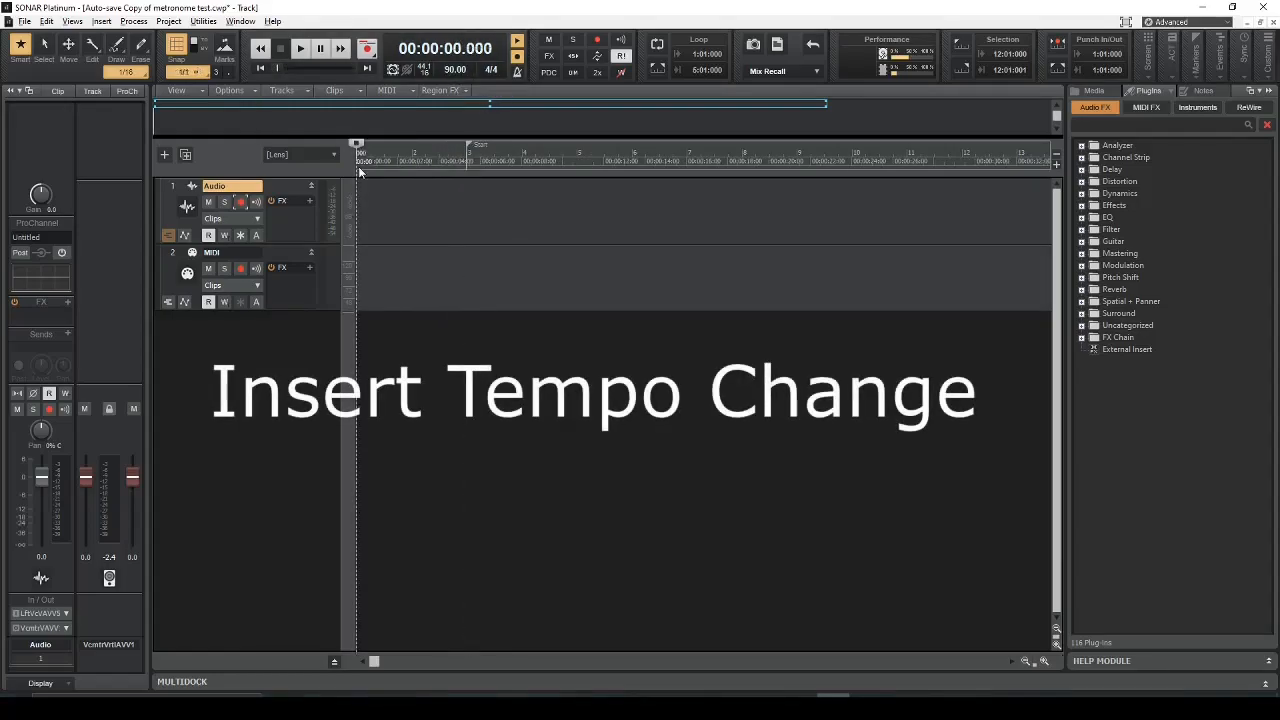
Step: Play the metronome briefly from the project start and again from measure 5 to compare the tempo at both places
key(space)
key(space)
click(575, 156)
key(space)
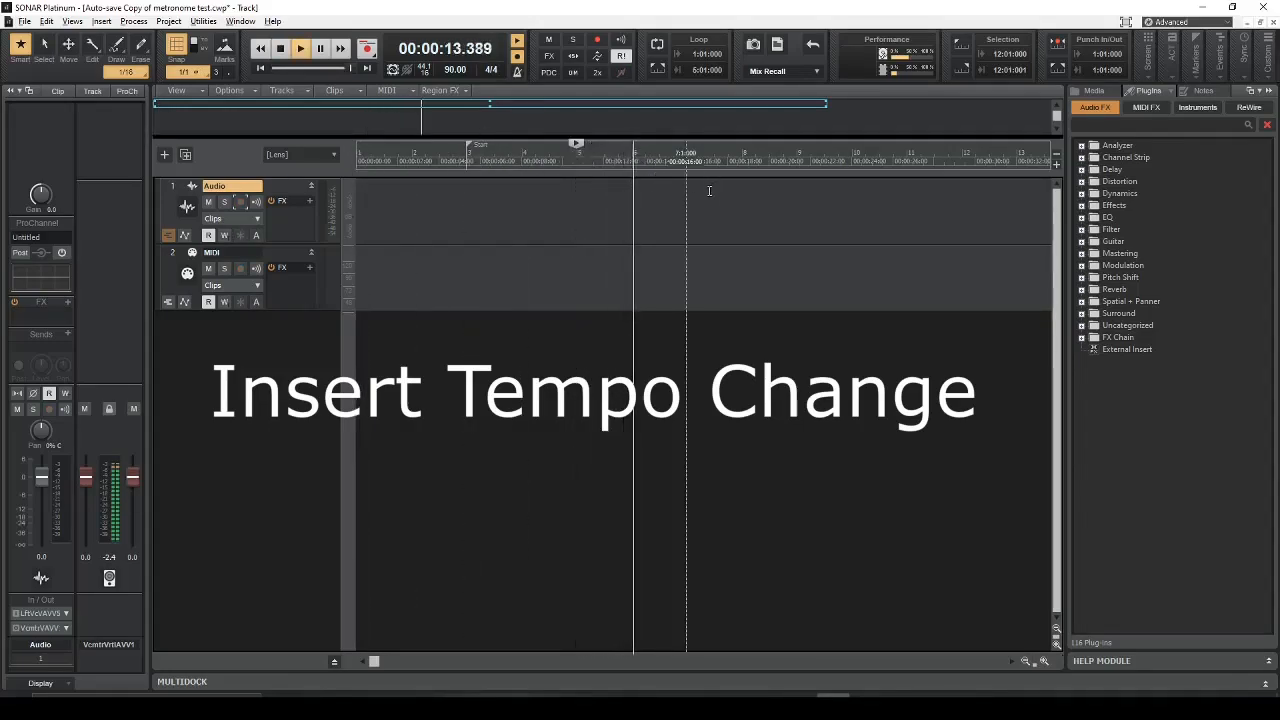
key(space)
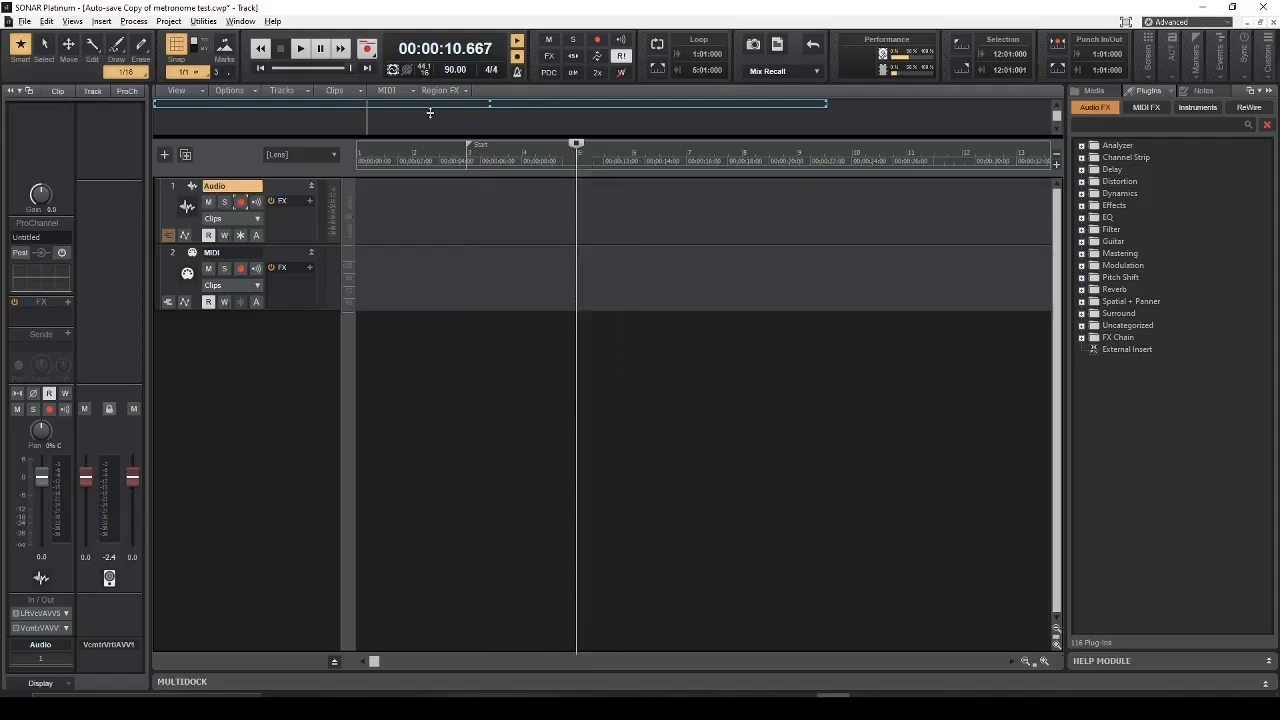
Step: Set the project tempo to 120 with the playhead at measure 5 and play back briefly from the project start
click(453, 69)
text(120)
key(Return)
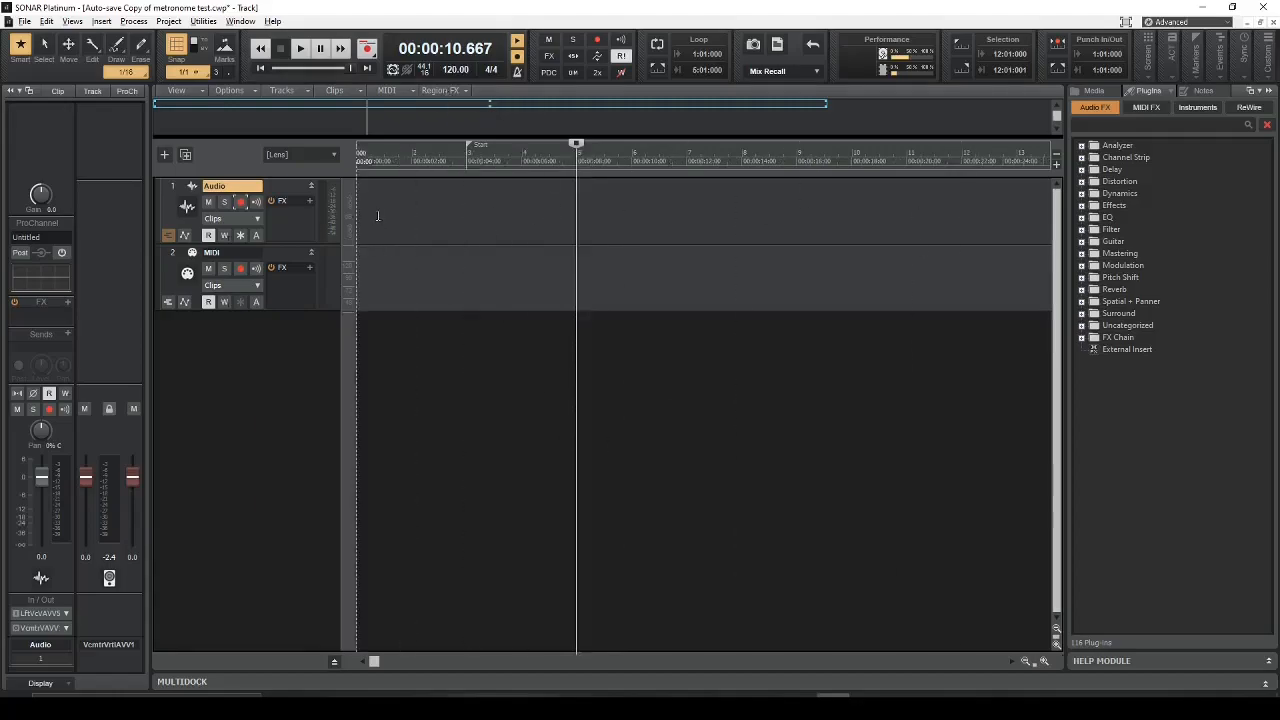
click(356, 145)
key(space)
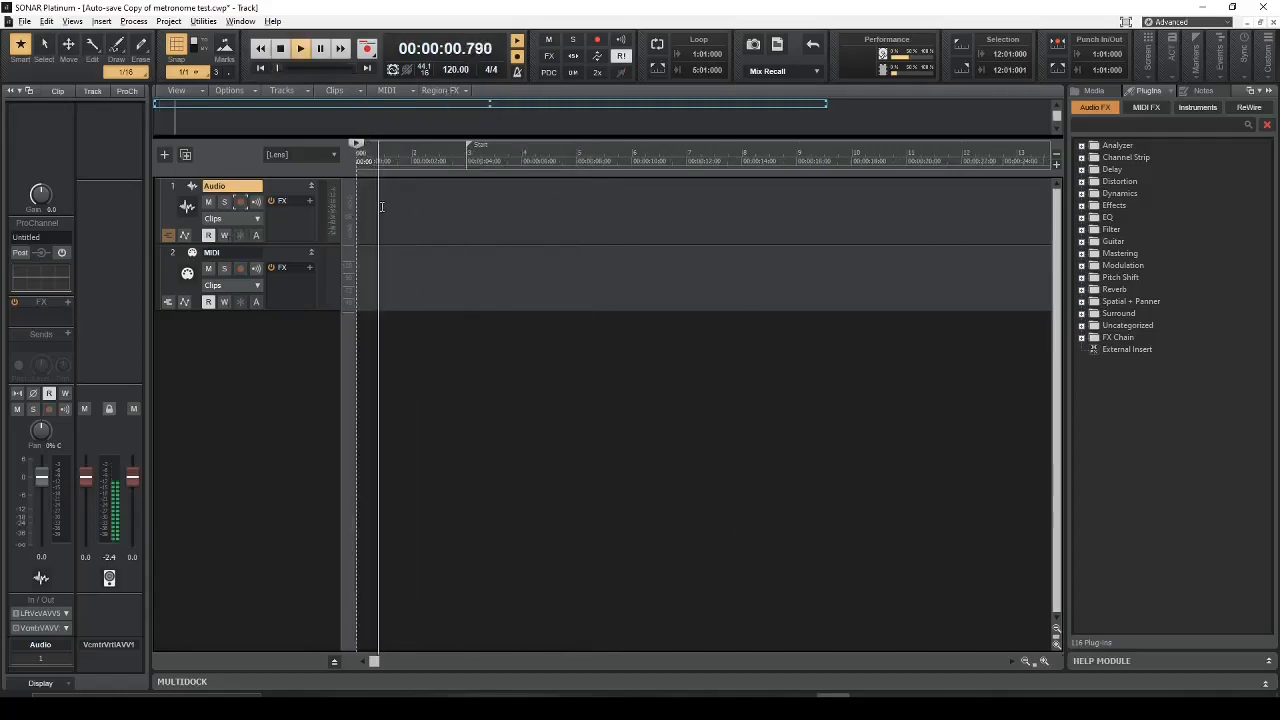
key(space)
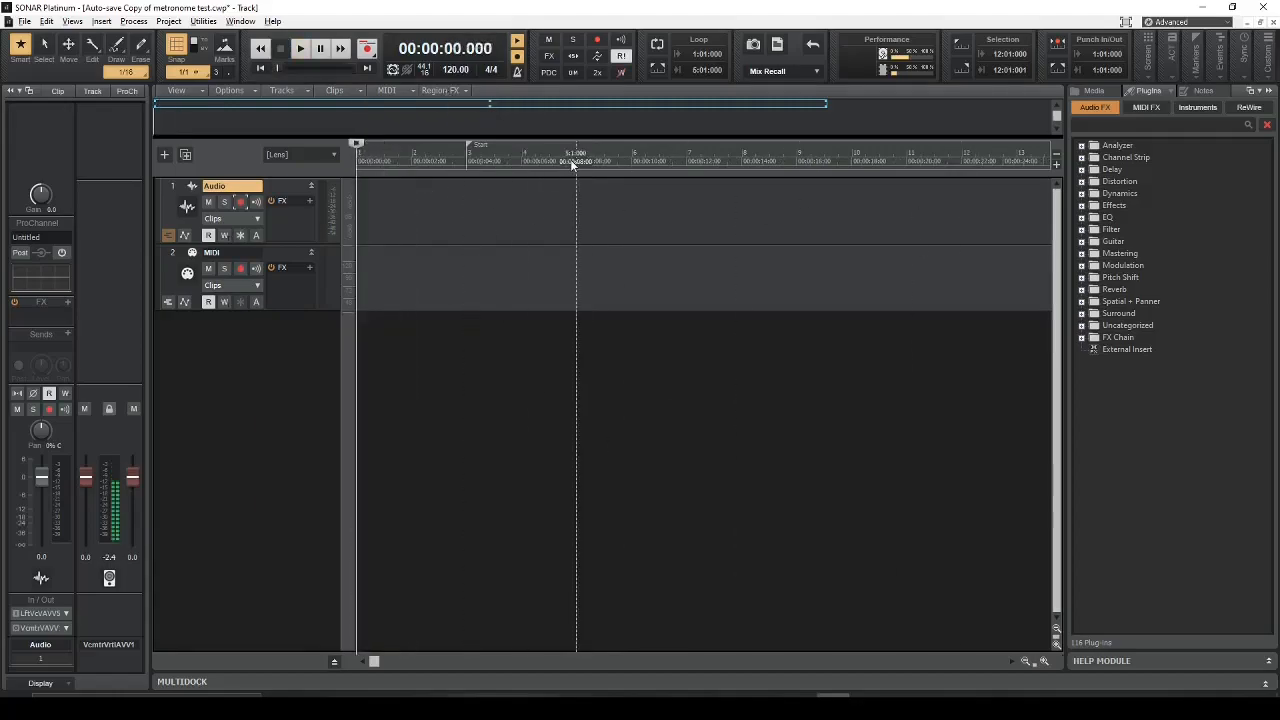
Step: Set the project tempo back to 90.00
click(450, 70)
text(8)
key(Return)
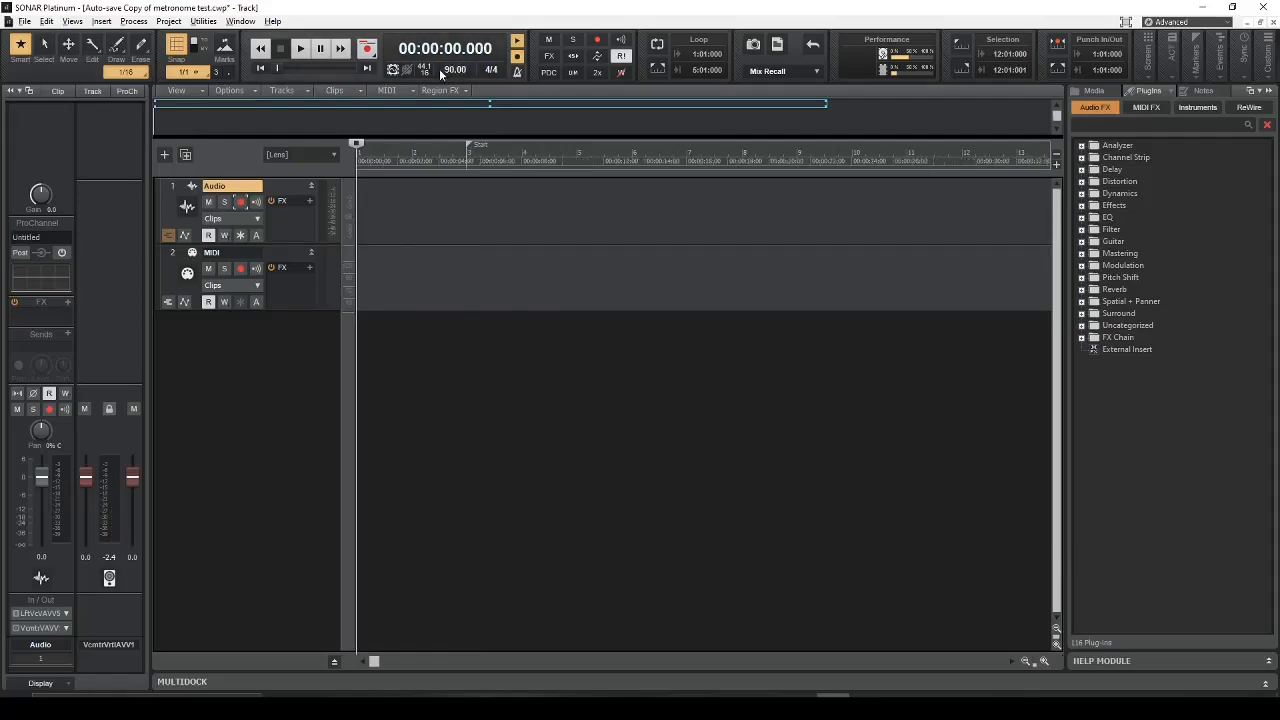
Step: Insert a new tempo of 120 starting at 5:01:000 and play back across the change from measure 4
click(575, 165)
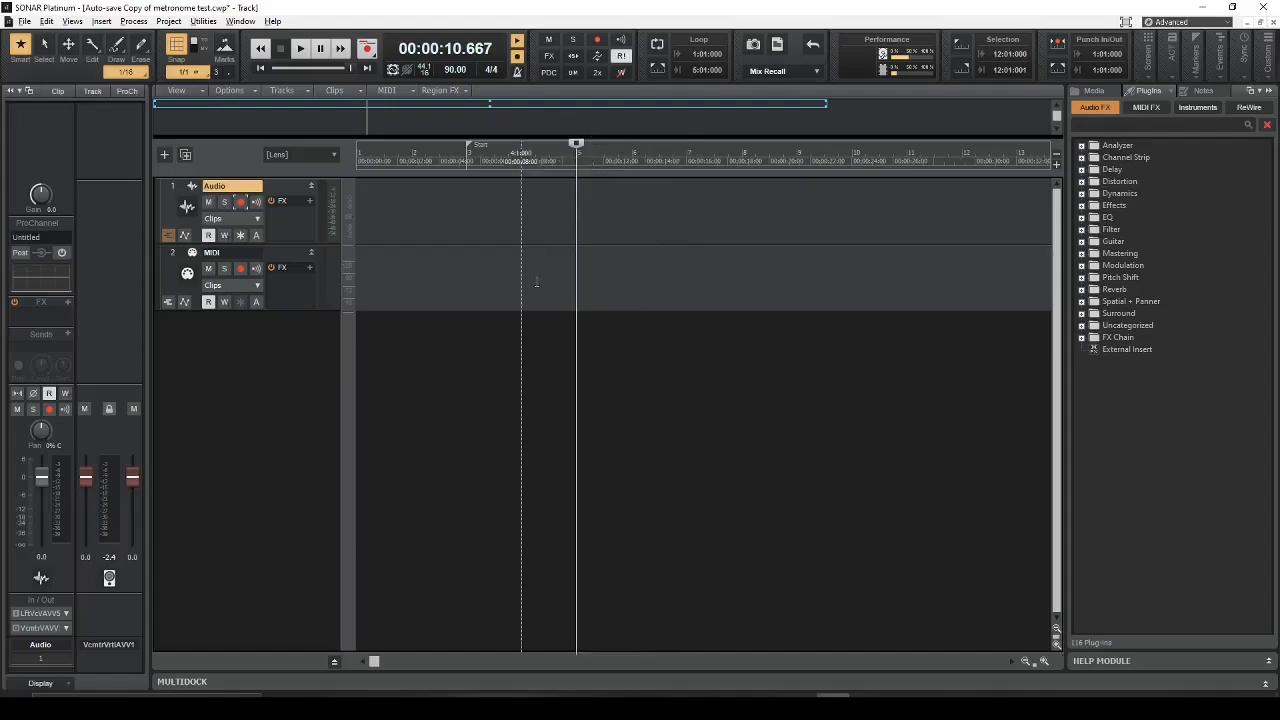
click(170, 21)
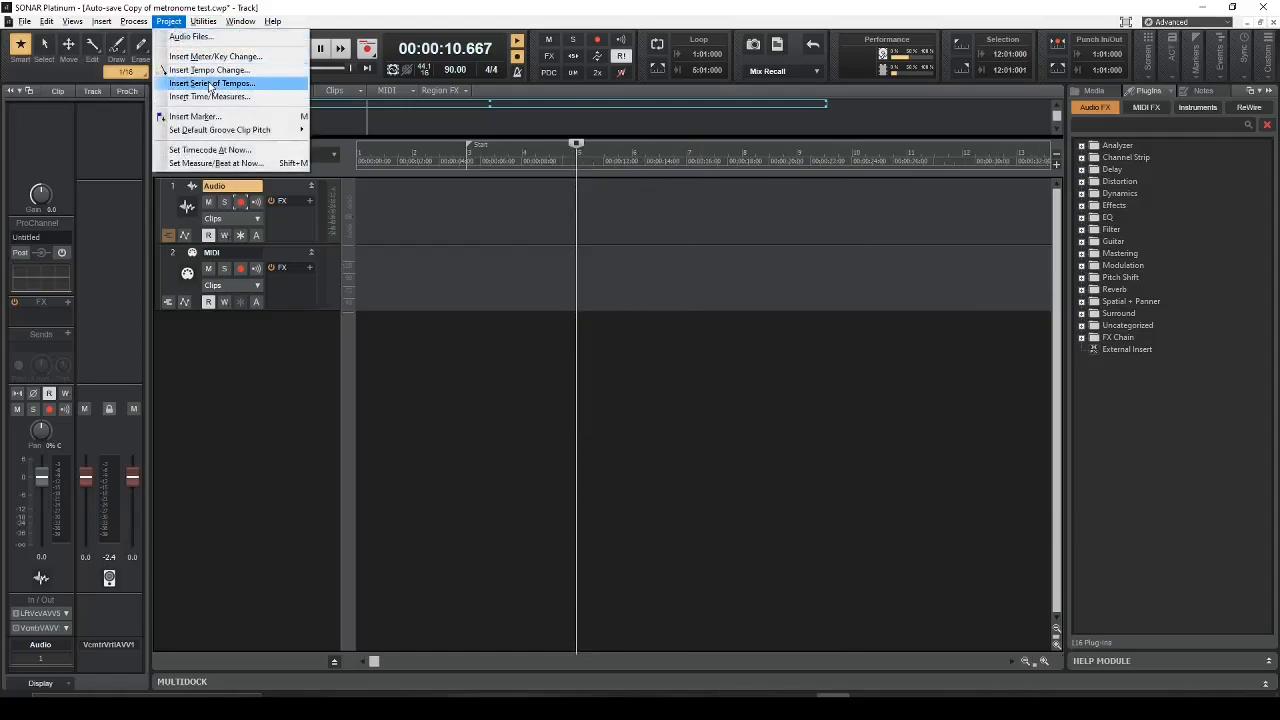
click(205, 70)
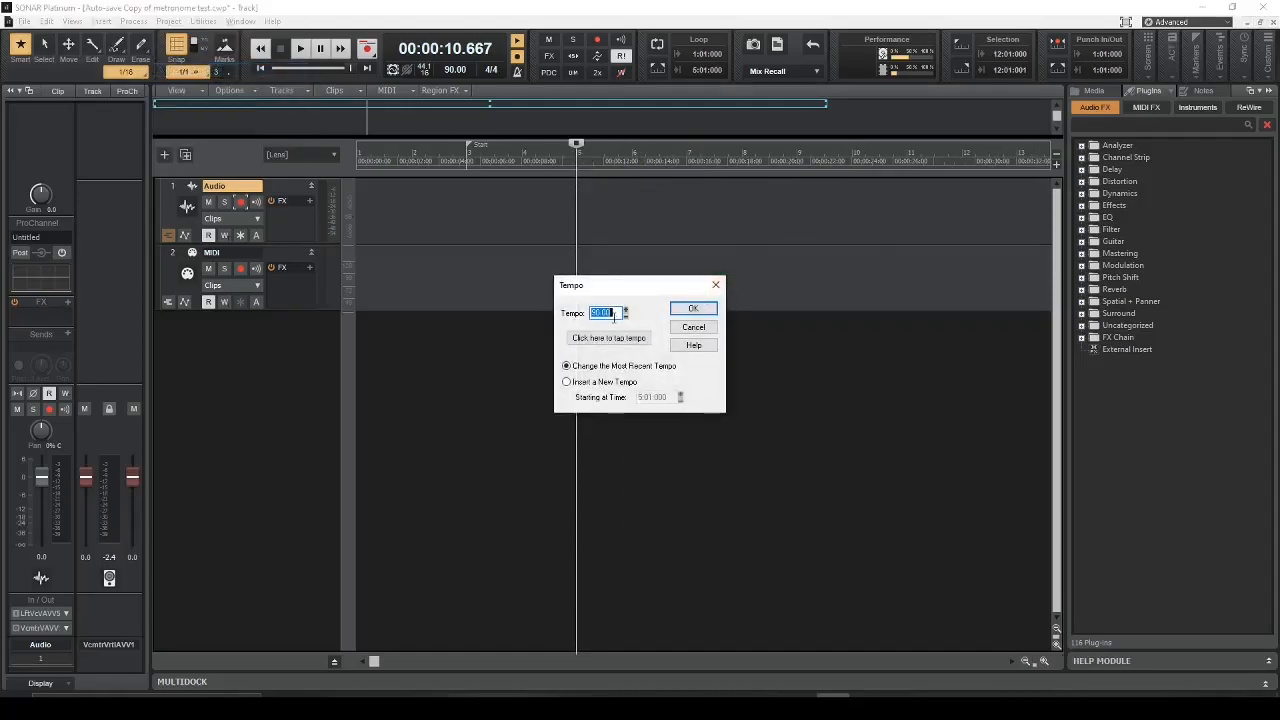
text(120)
text(00)
click(590, 387)
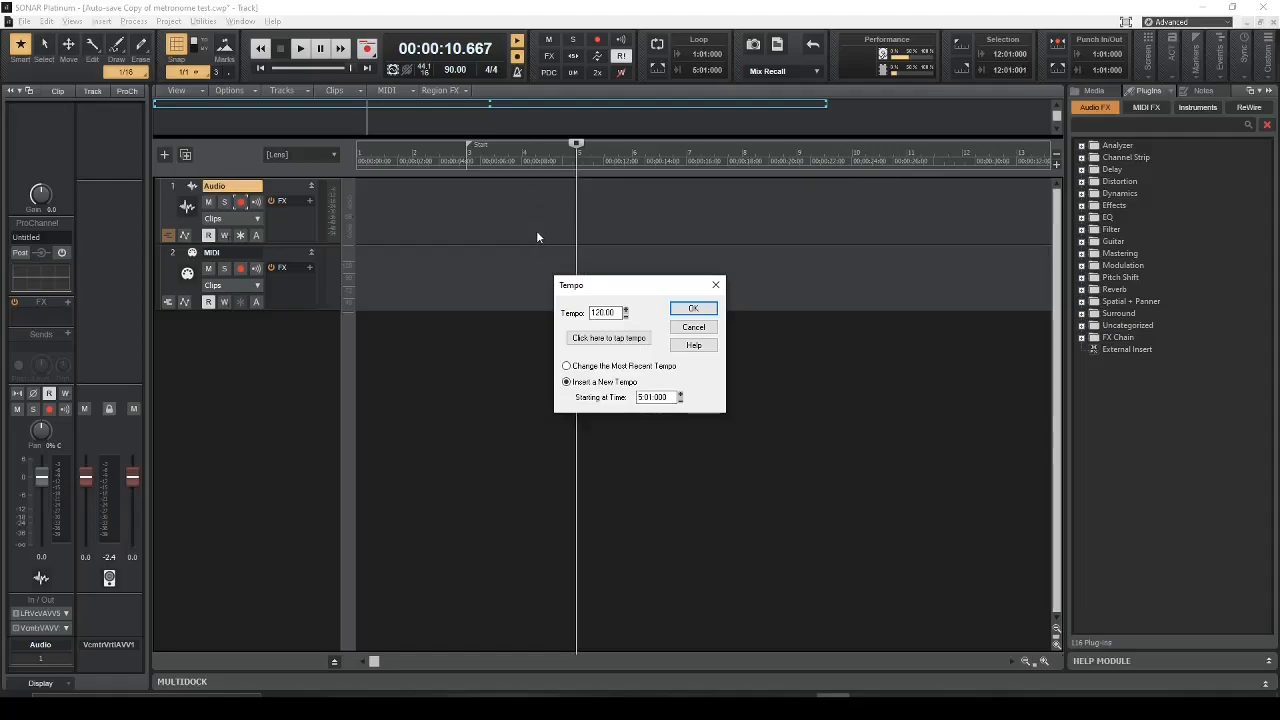
click(640, 397)
click(693, 308)
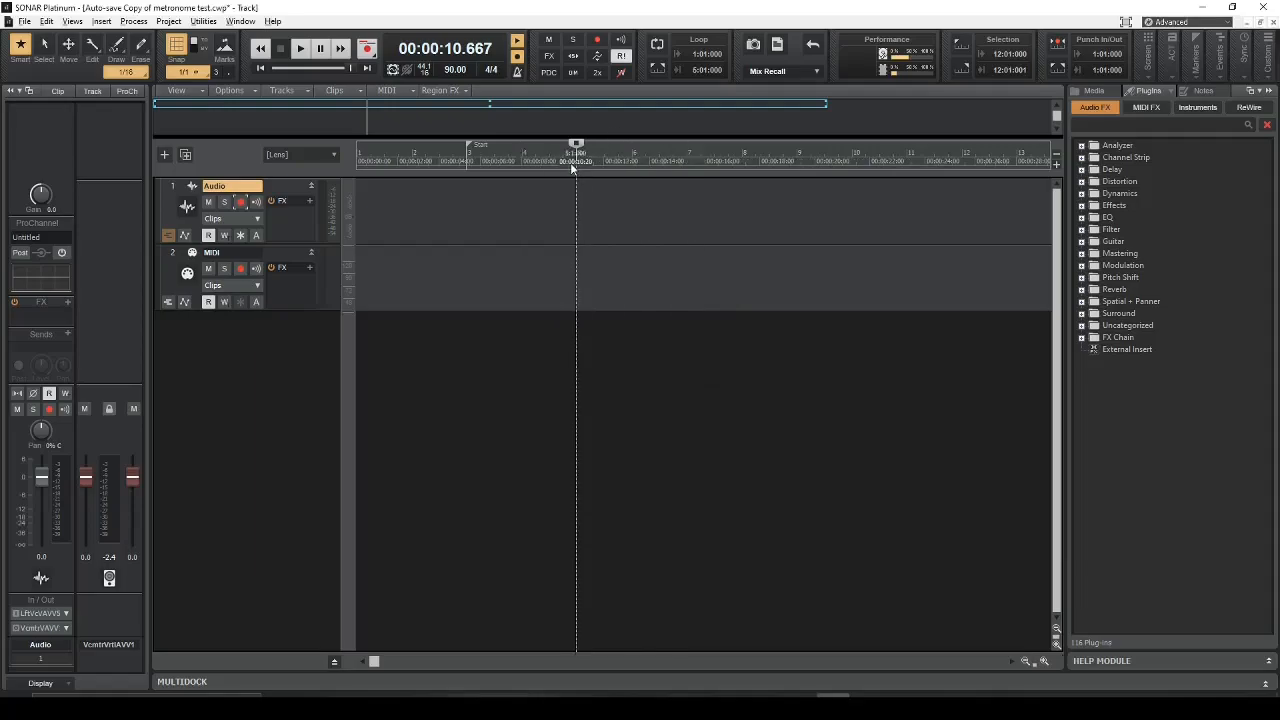
click(570, 160)
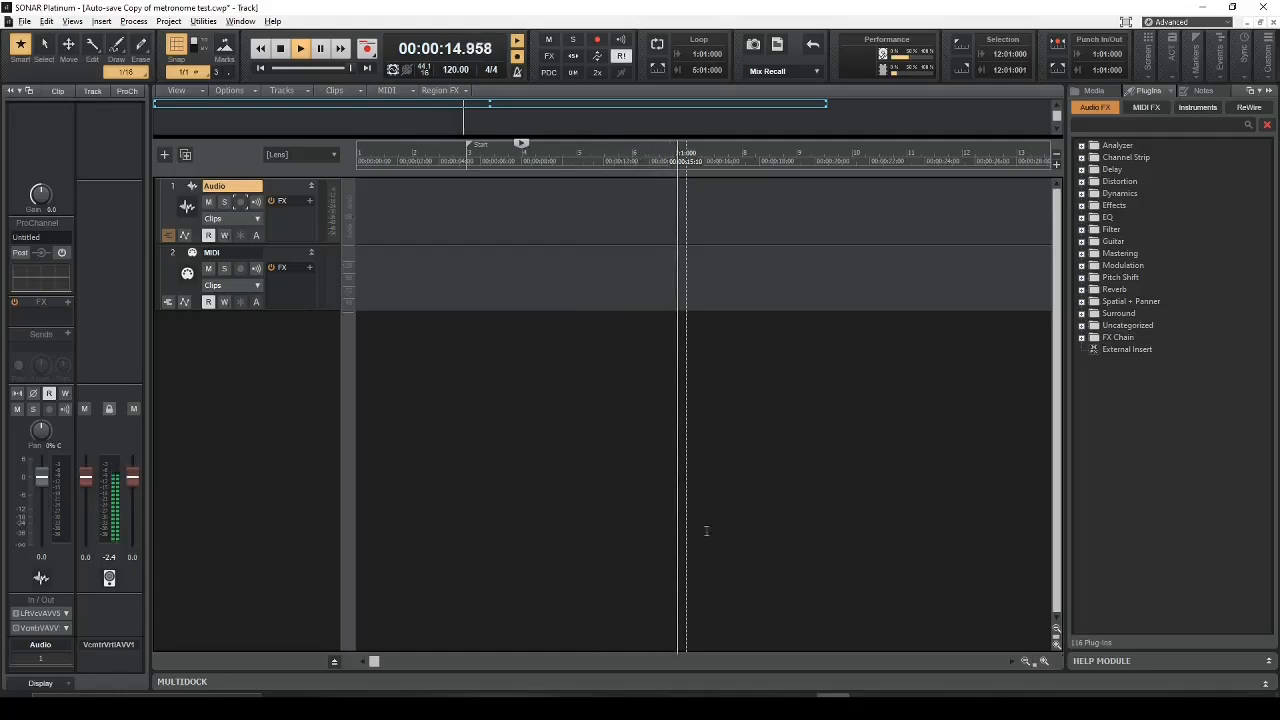
key(space)
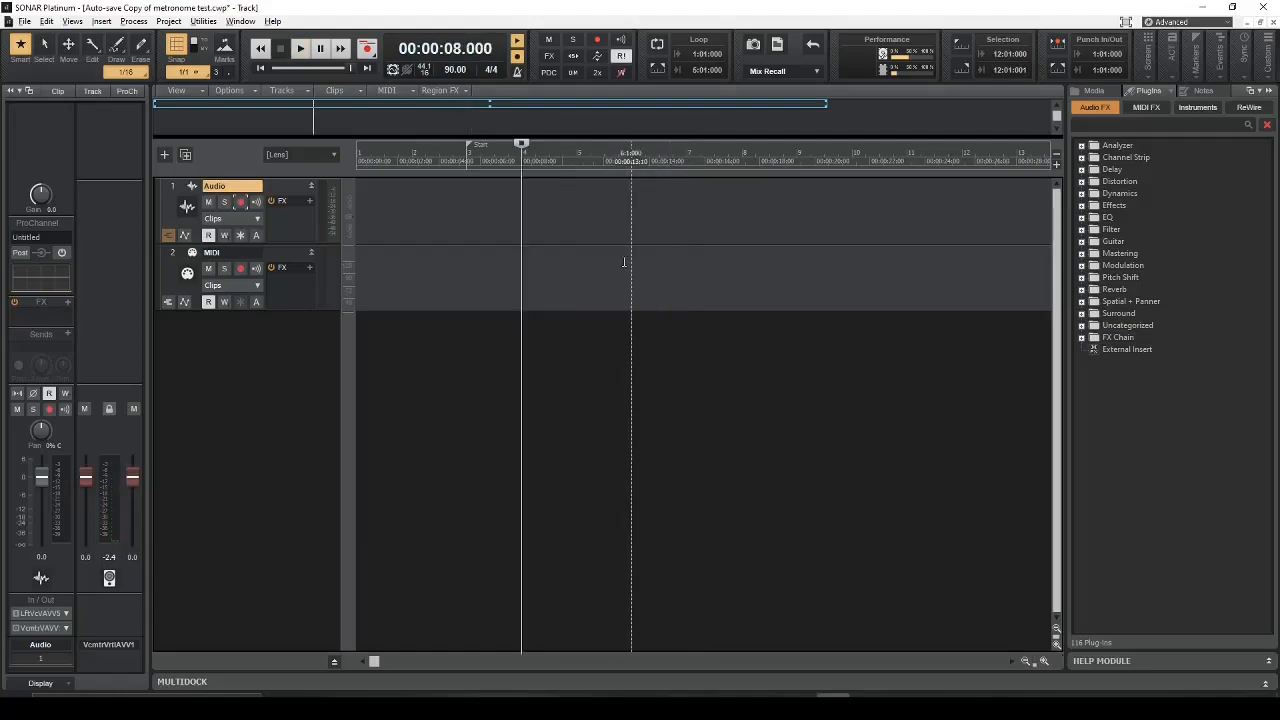
Step: Repeat the tempo change insertion at measure 5, adding a new tempo of 120 starting at 5:01:000
click(576, 160)
click(168, 21)
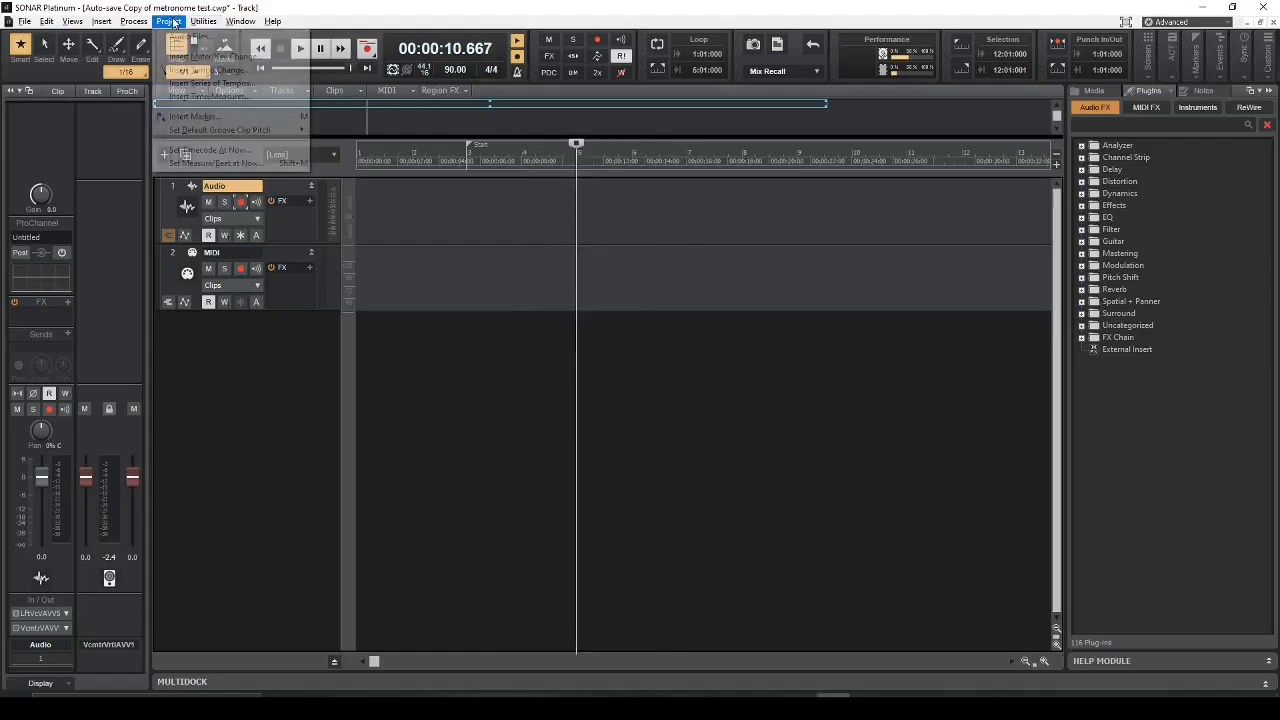
click(212, 71)
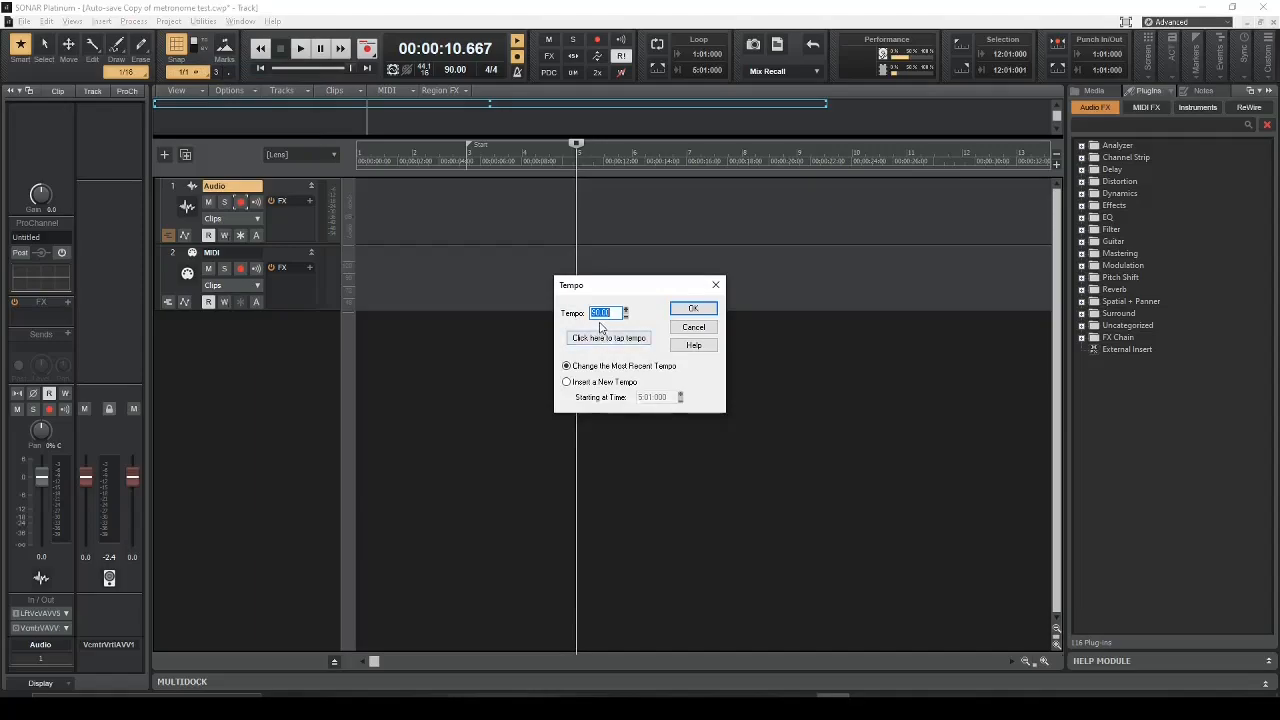
text(120)
click(630, 382)
click(694, 309)
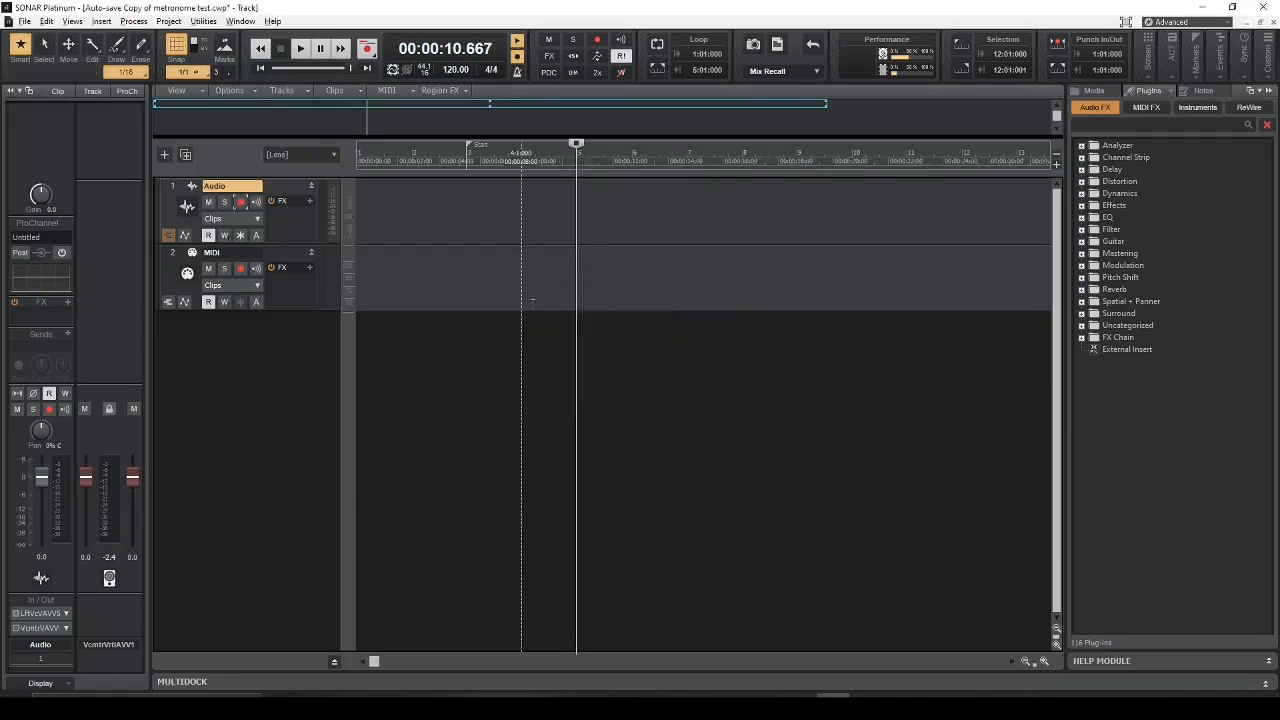
key(ctrl+z)
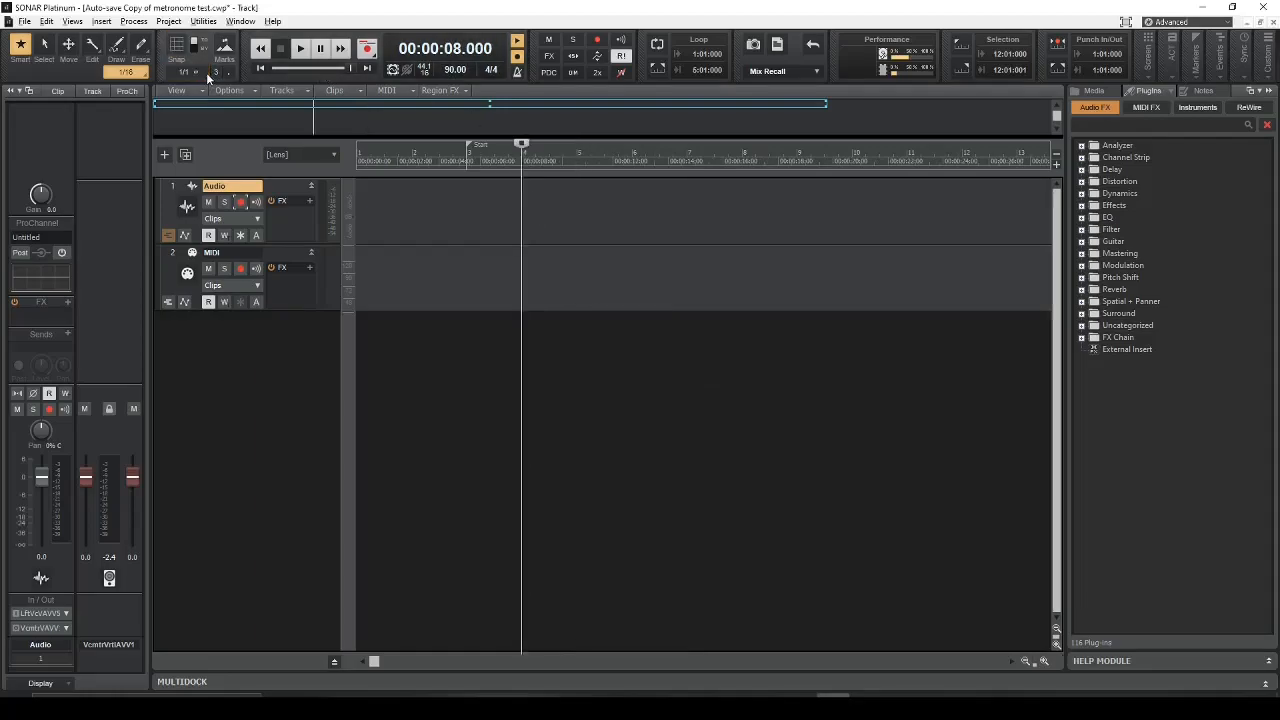
Step: Set the snap resolution to 1/4 and play back across the measure 5 tempo change from shortly after measure 4
click(206, 72)
click(212, 141)
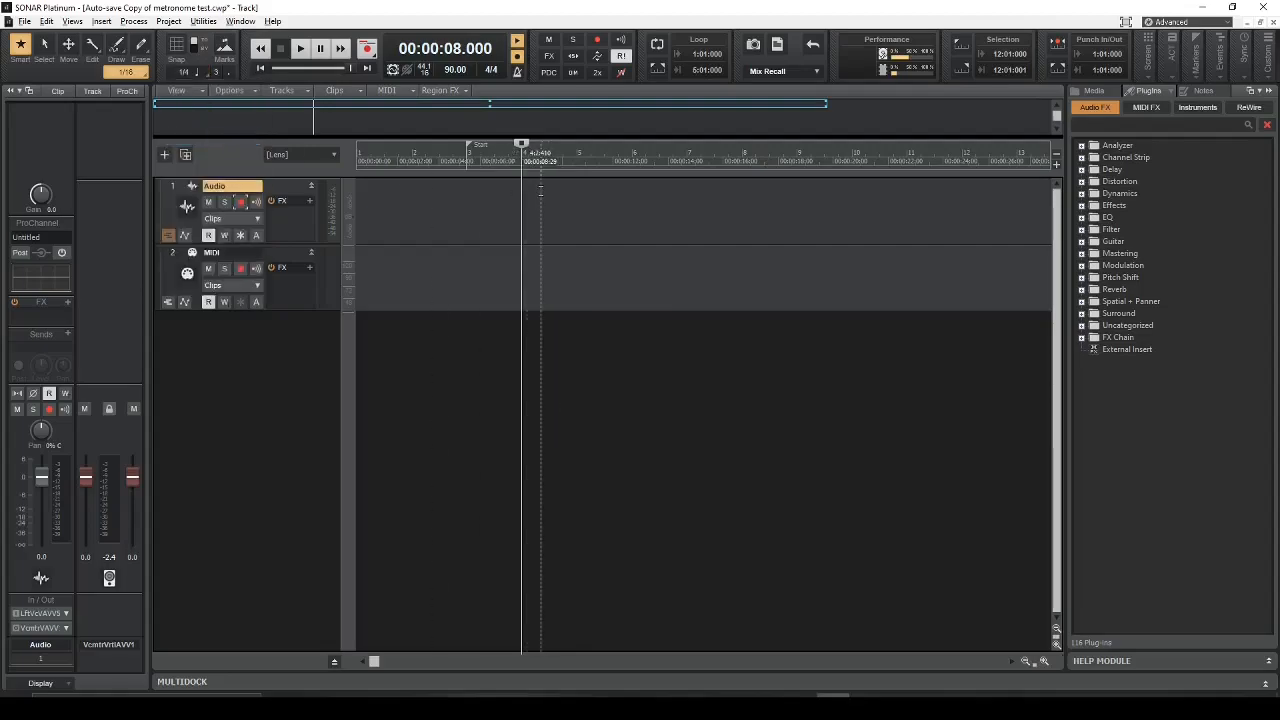
key(space)
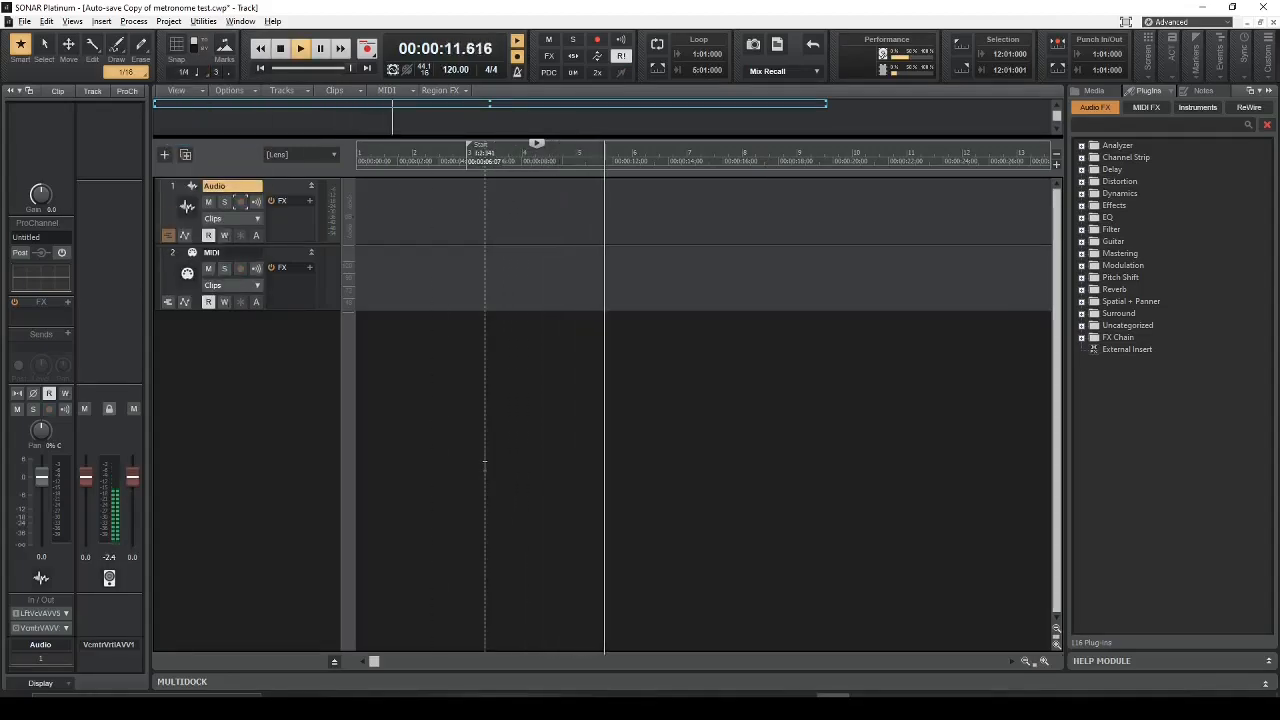
key(space)
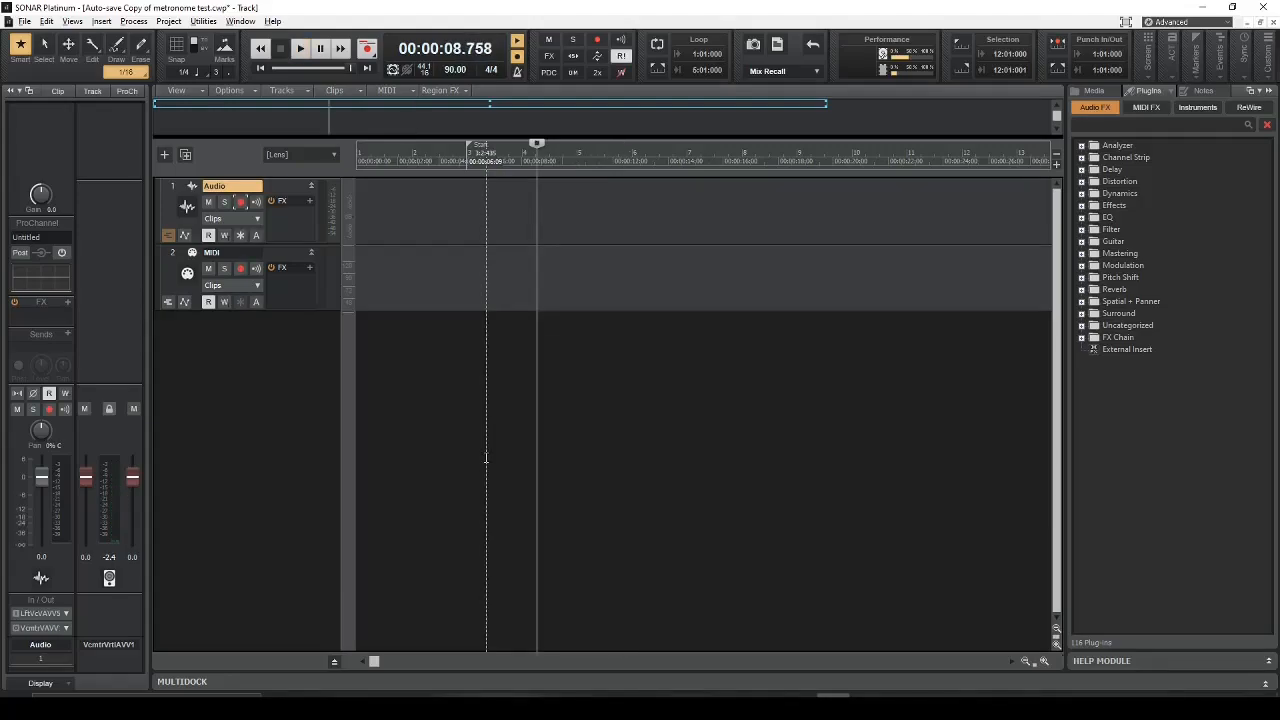
click(168, 21)
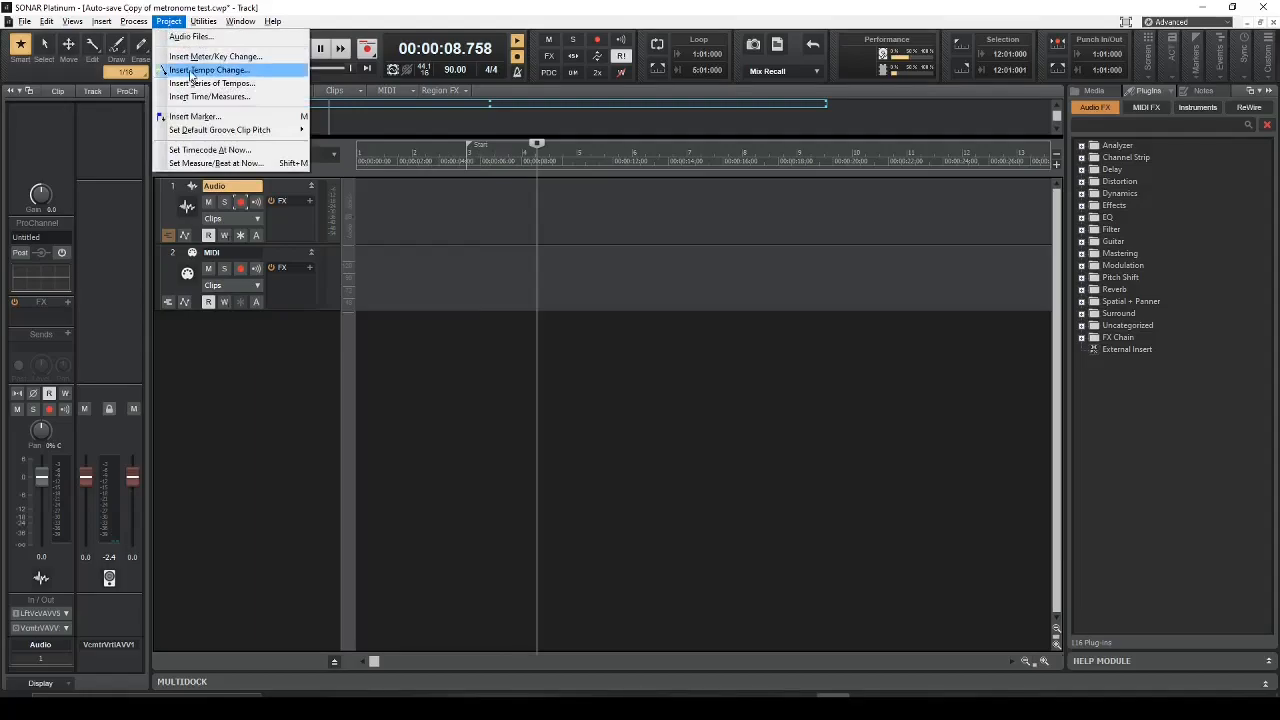
click(600, 397)
click(462, 362)
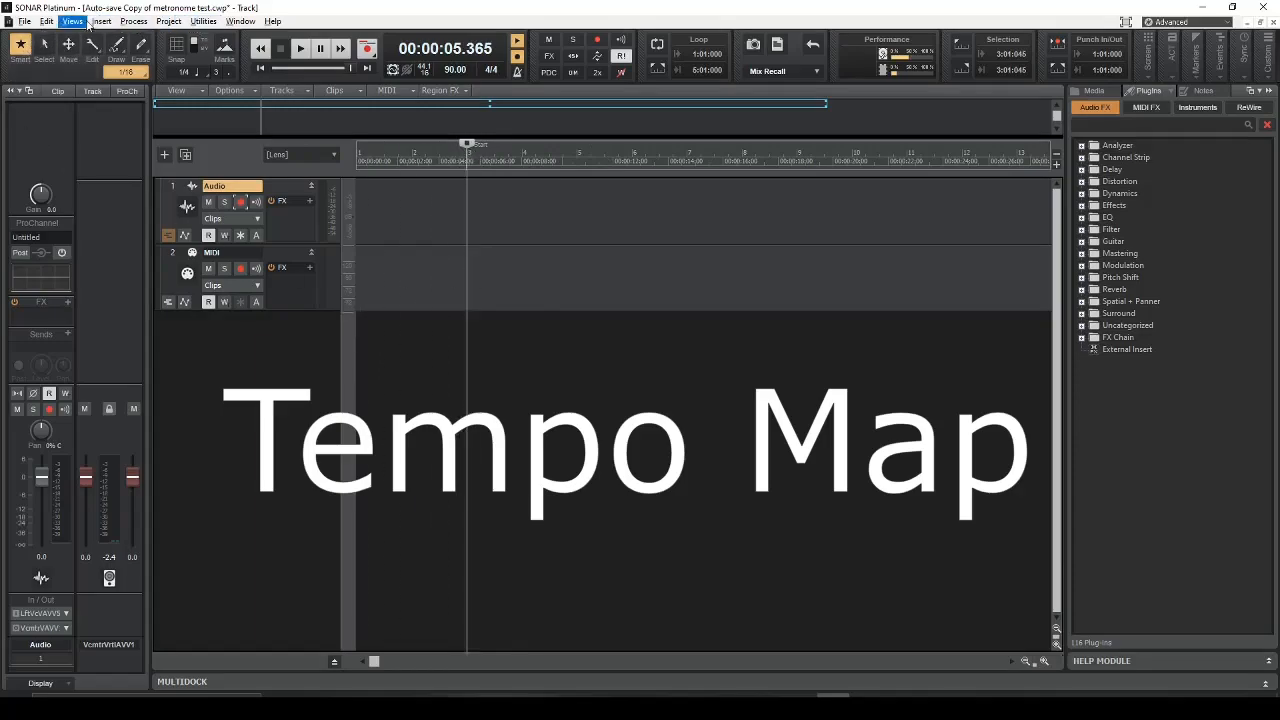
Step: Open the Tempo view and enlarge its pane upward to give the tempo map more room
click(74, 21)
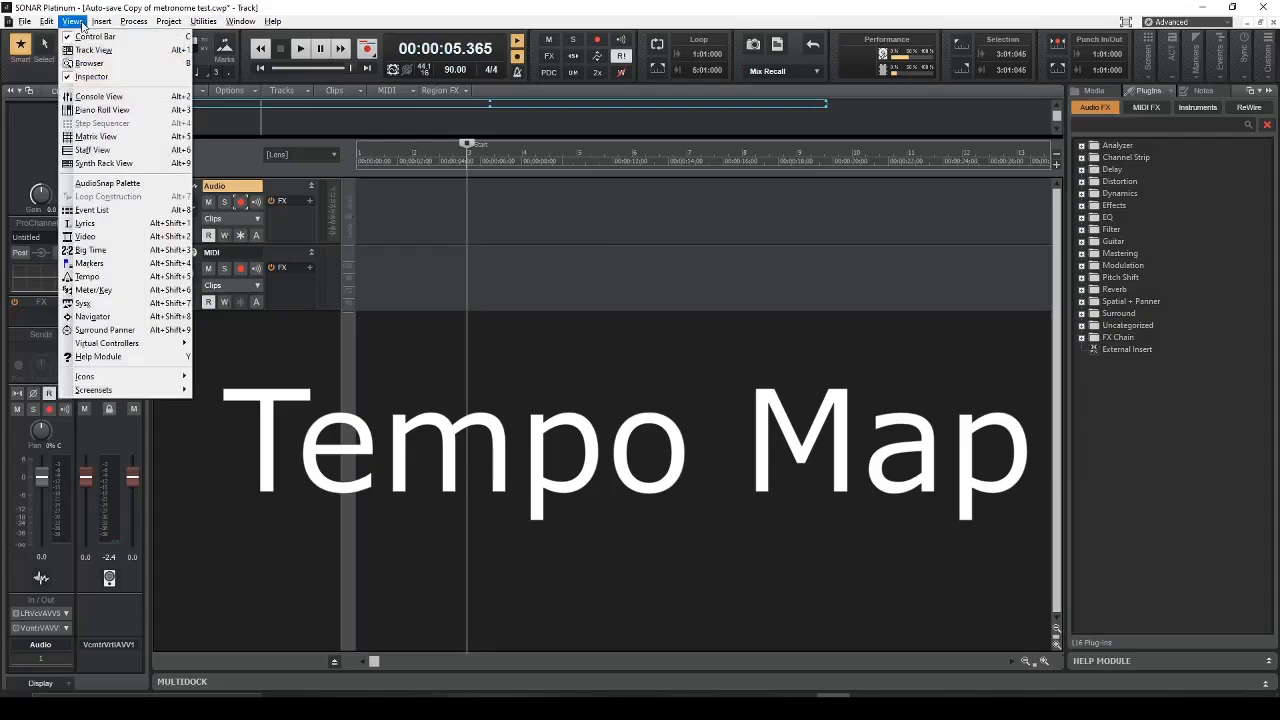
click(129, 280)
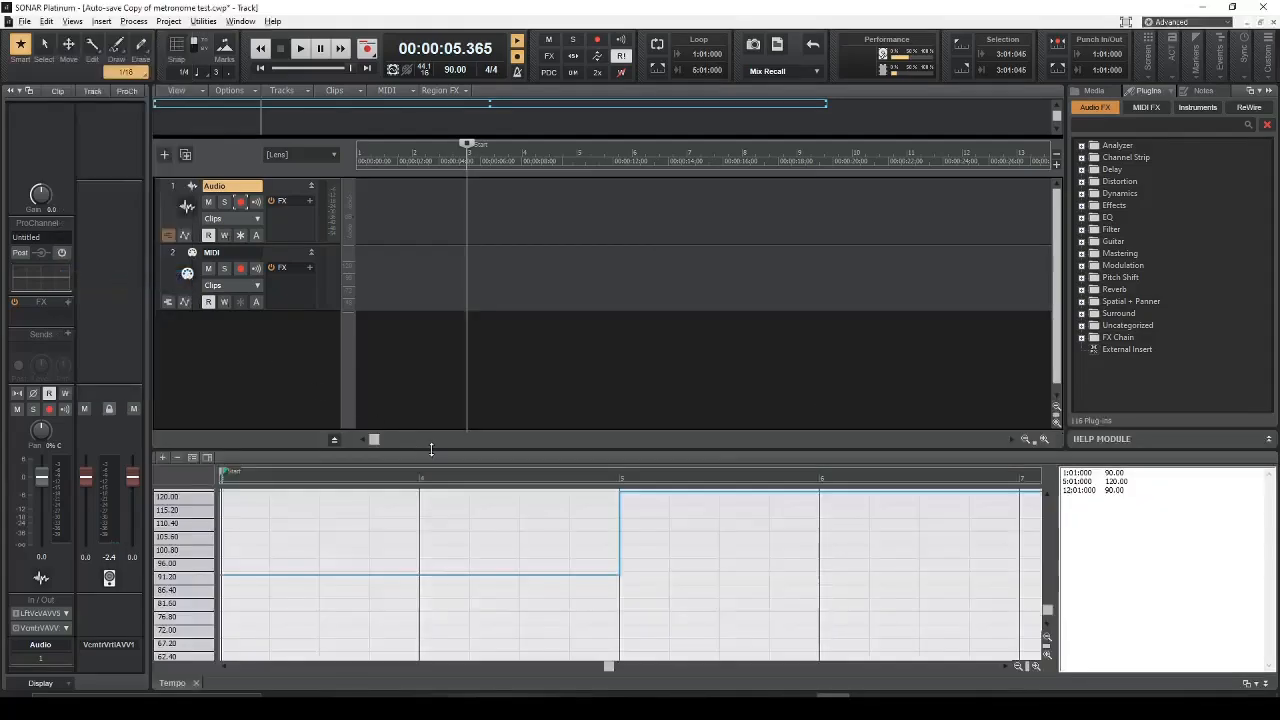
drag(431, 449, 417, 334)
Step: Examine the tempo map at several horizontal and vertical zoom levels, covering the tempo curve from measure 1 past measure 12
scroll(661, 458, up, 3)
scroll(661, 458, down, 3)
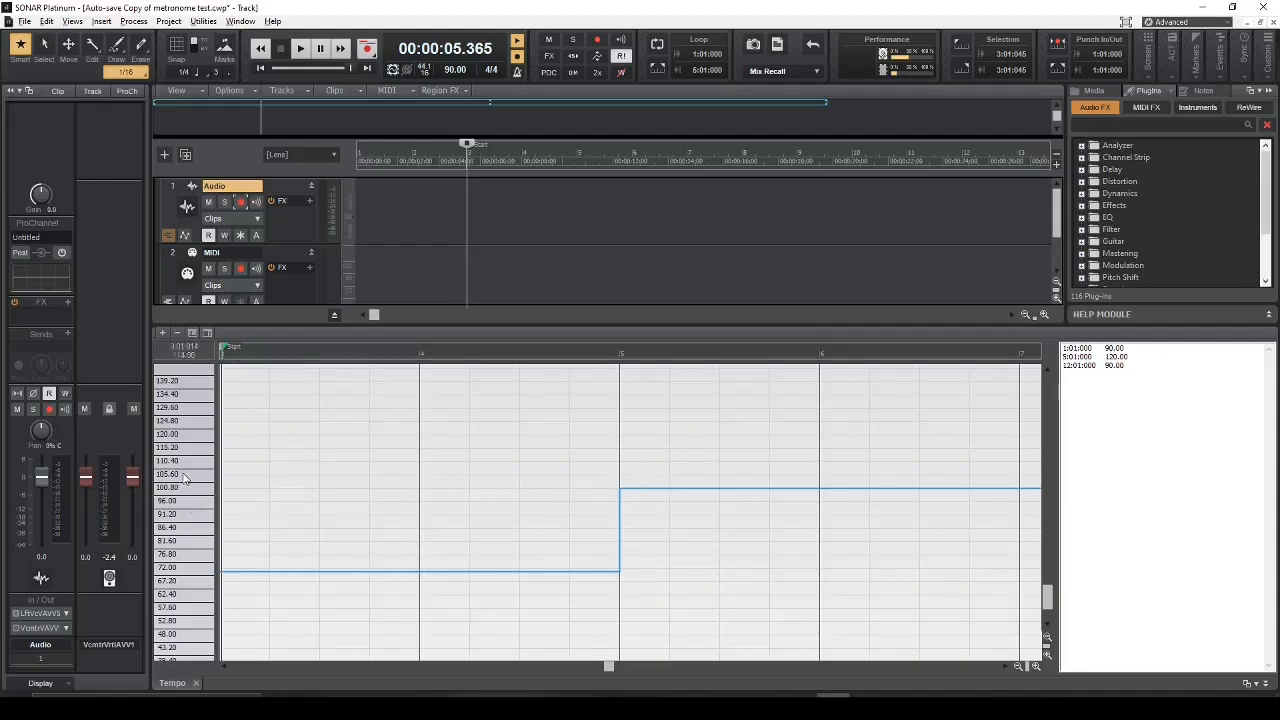
click(1048, 654)
click(1048, 654)
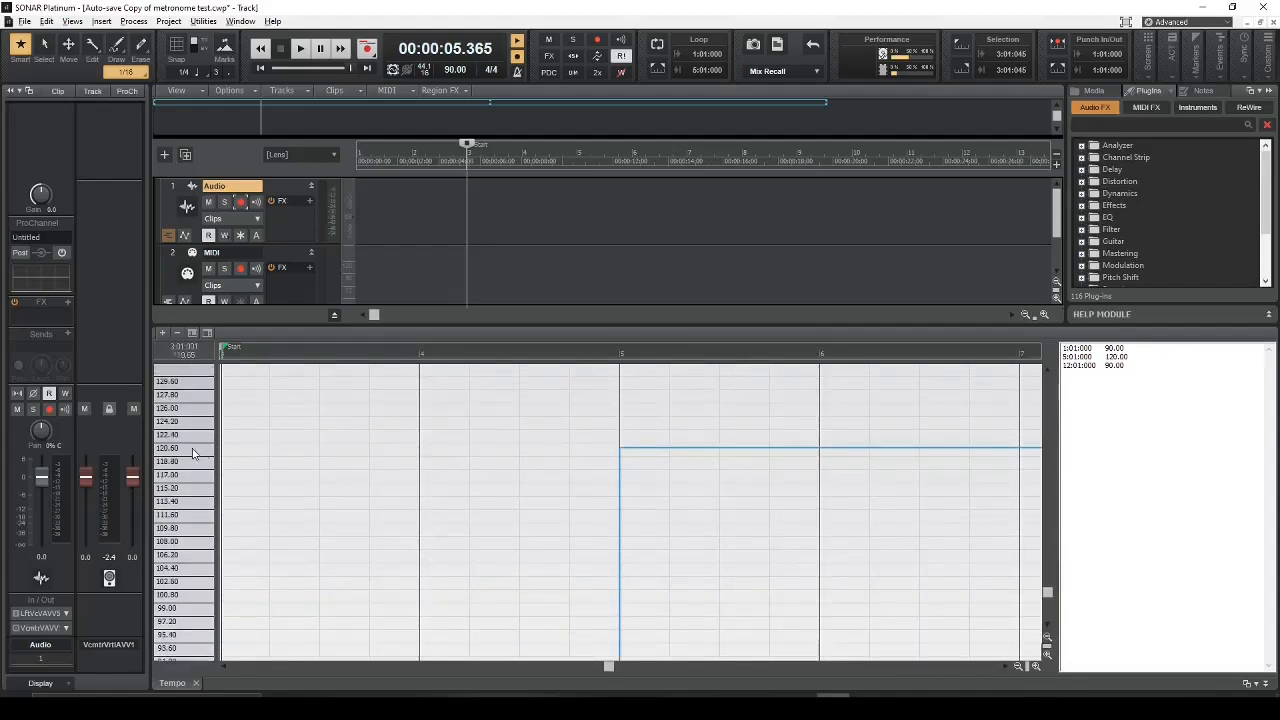
click(1018, 666)
click(1018, 666)
click(1018, 666)
click(1018, 666)
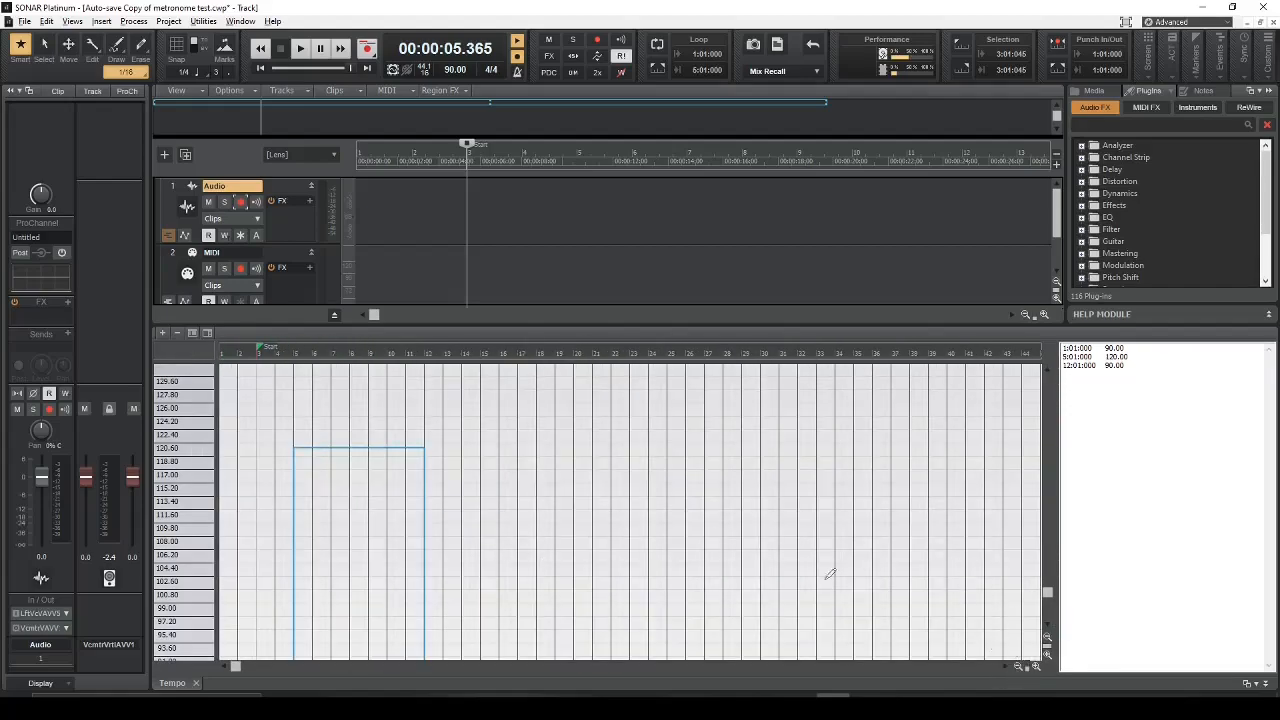
scroll(872, 560, down, 3)
scroll(872, 560, up, 4)
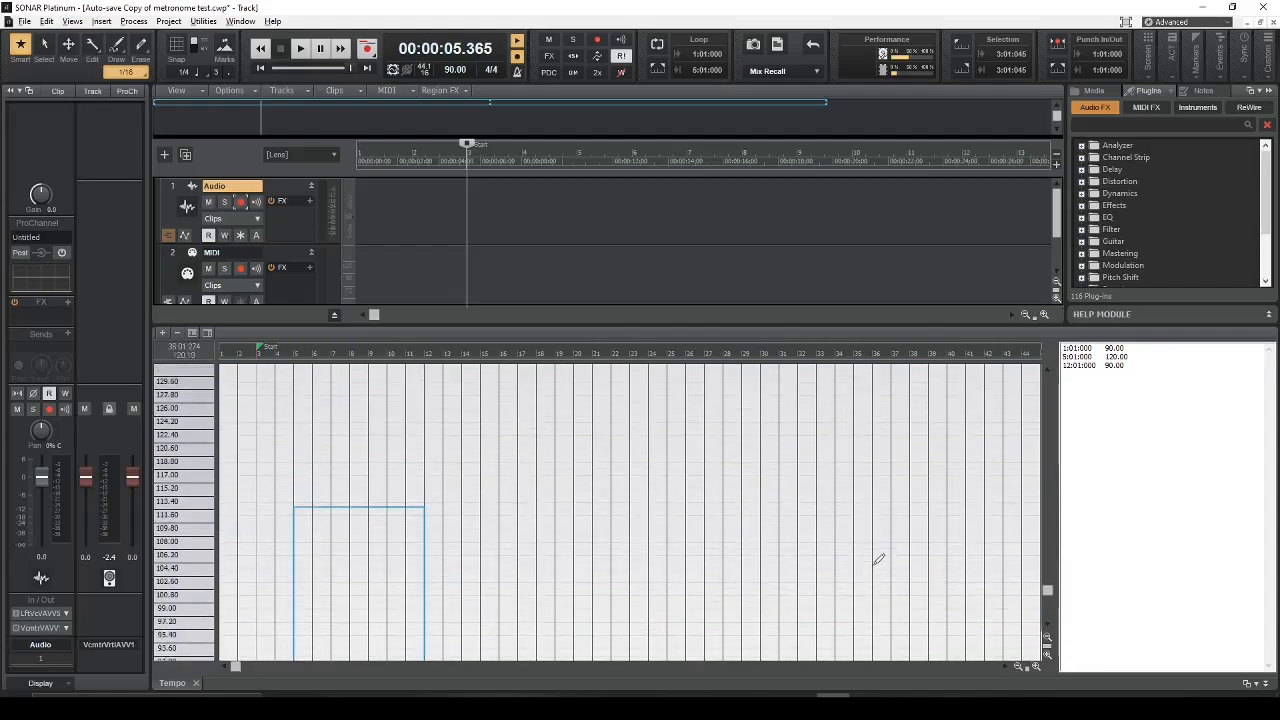
click(1036, 667)
click(1036, 667)
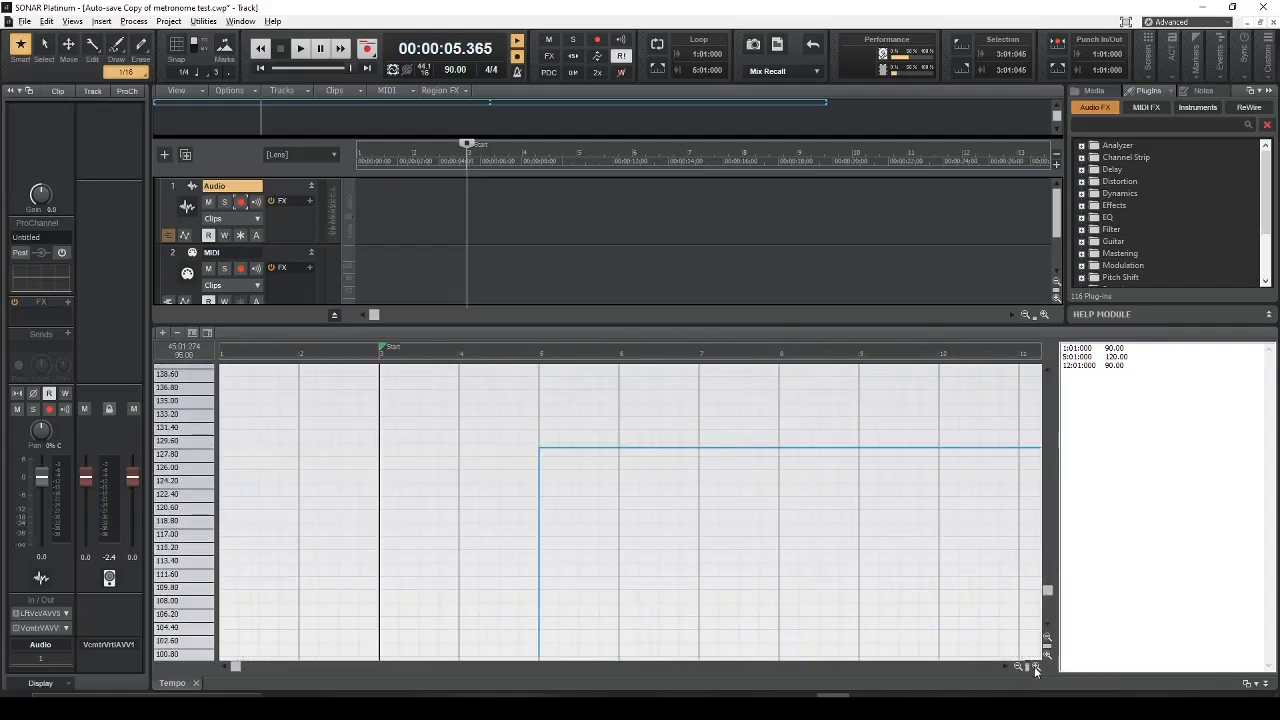
click(1020, 668)
click(1020, 668)
click(1020, 668)
click(1020, 668)
click(1020, 668)
scroll(723, 580, down, 3)
scroll(723, 578, up, 6)
scroll(728, 583, down, 3)
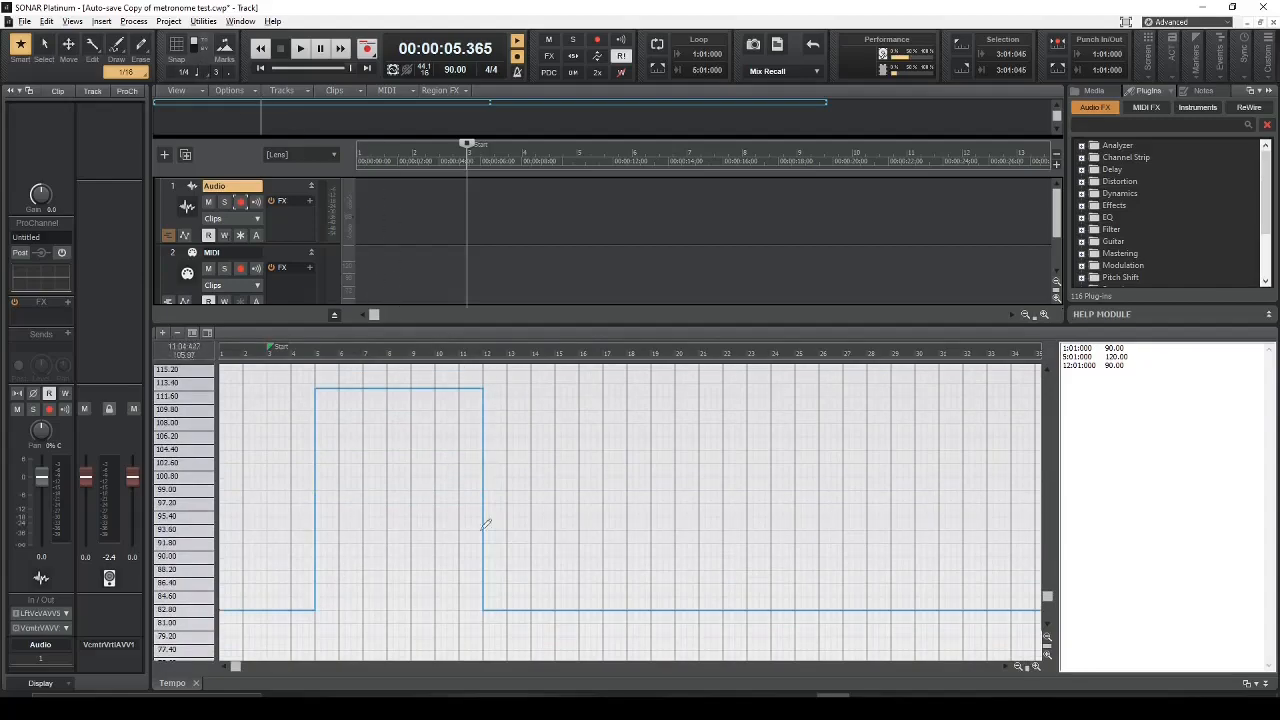
Step: With snap on, draw a rising tempo ramp from measure 15 to 16 up to about 99.5 and play it back
click(182, 60)
mouse_move(556, 610)
mouse_down()
mouse_move(562, 562)
mouse_move(583, 535)
mouse_up()
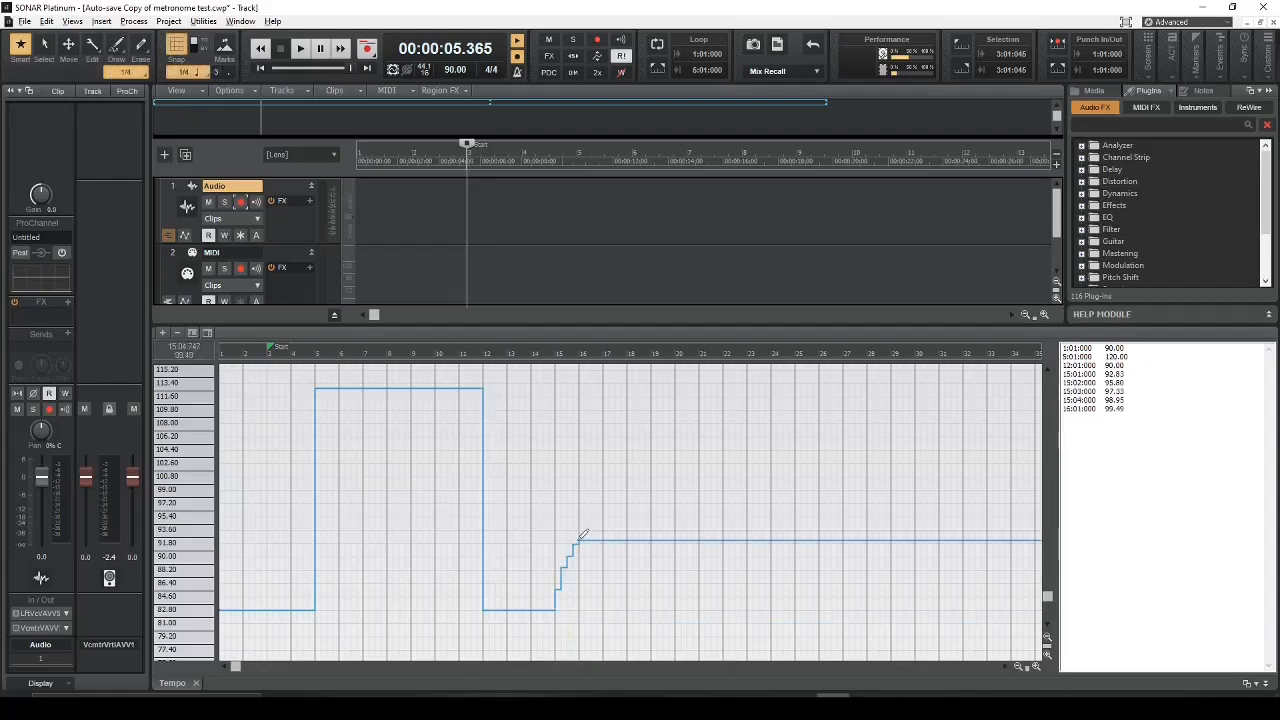
click(555, 360)
key(space)
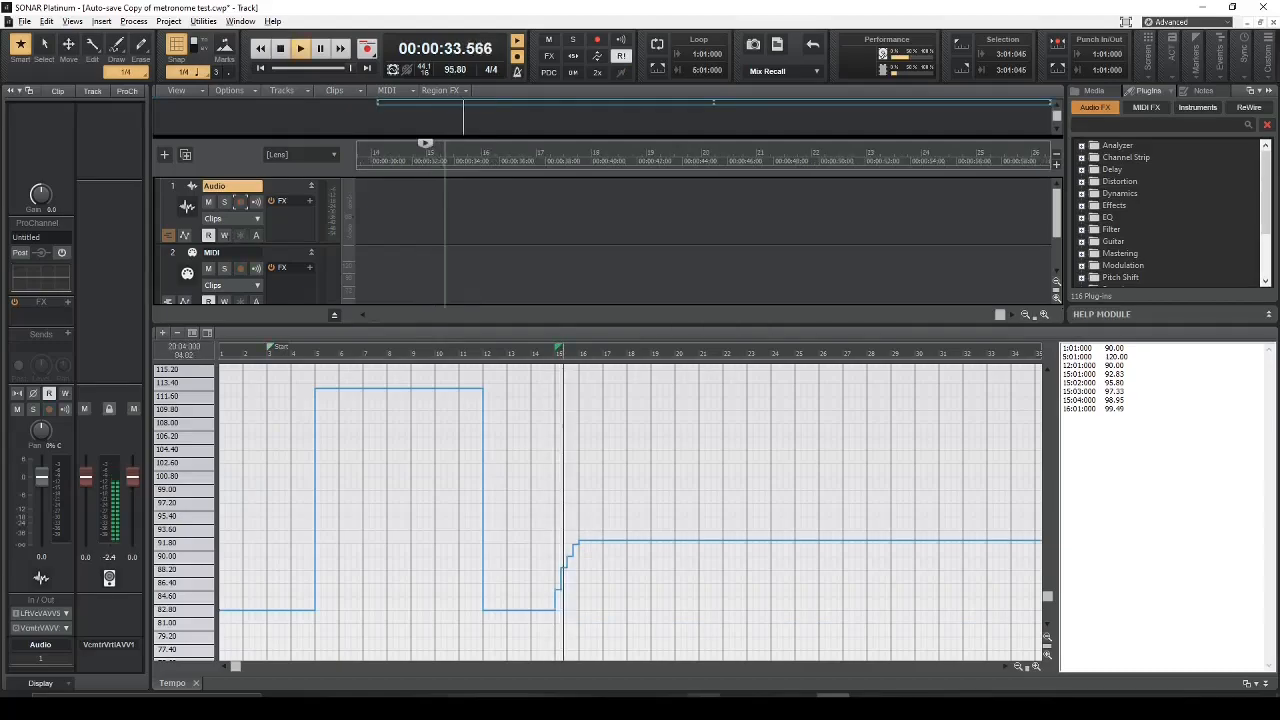
Step: Play back the measure 15 tempo ramp from beat 2 of measure 14, following it closely in the tempo map
key(space)
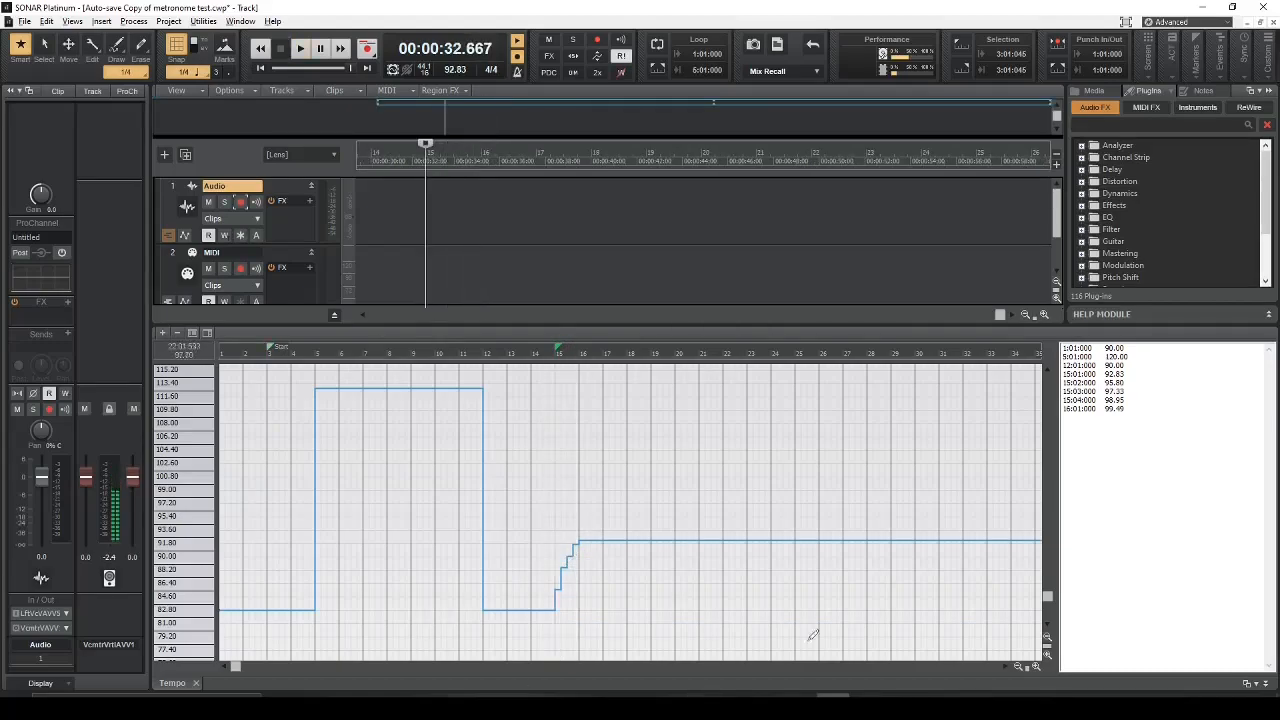
click(1036, 668)
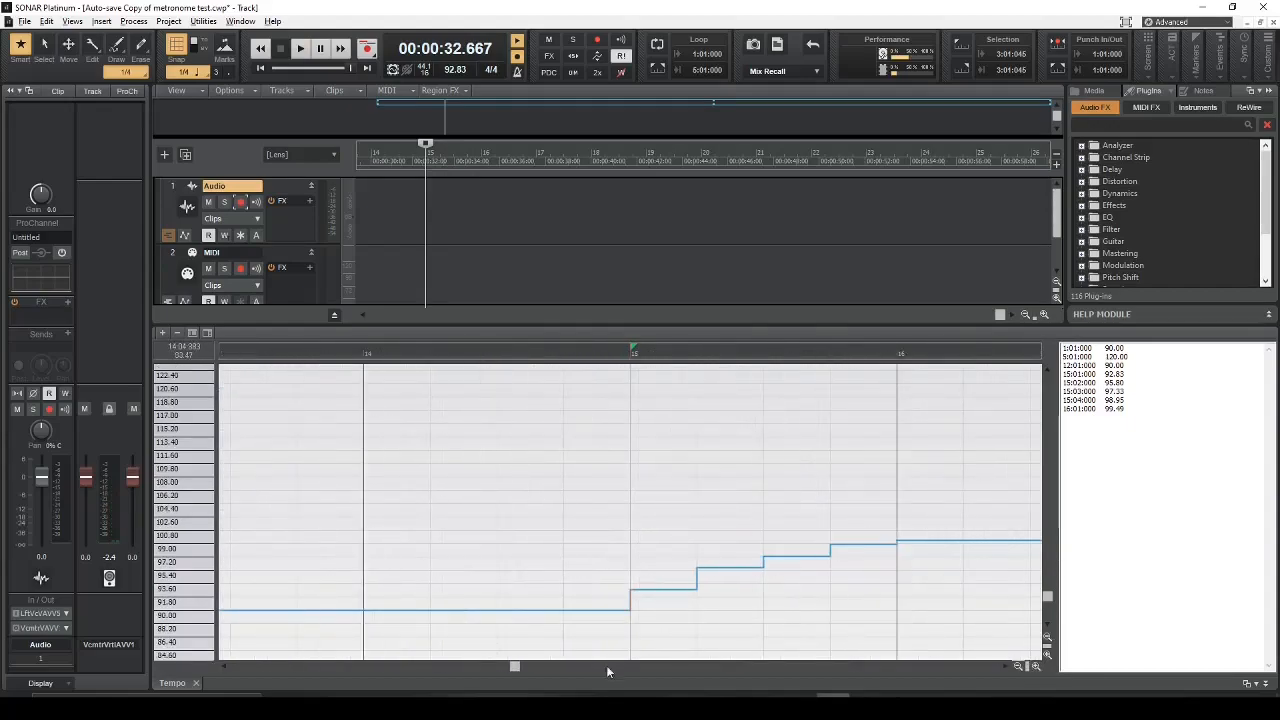
drag(515, 668, 527, 668)
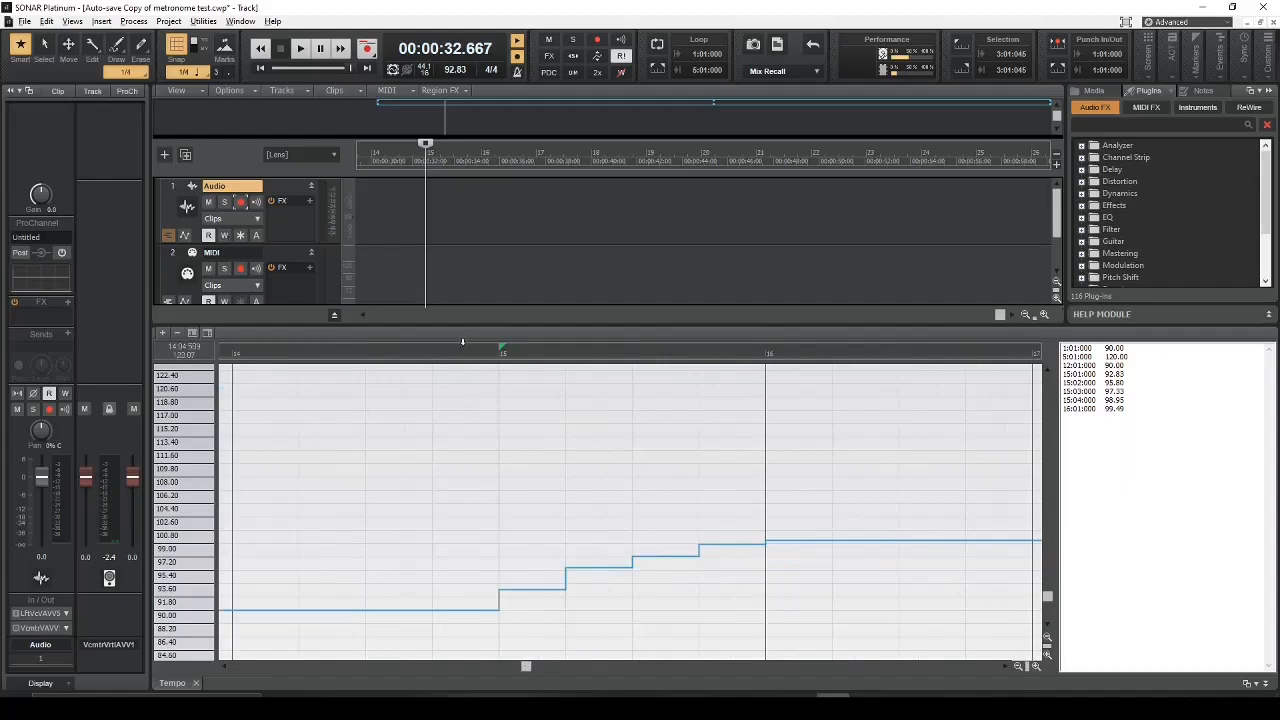
click(291, 356)
key(space)
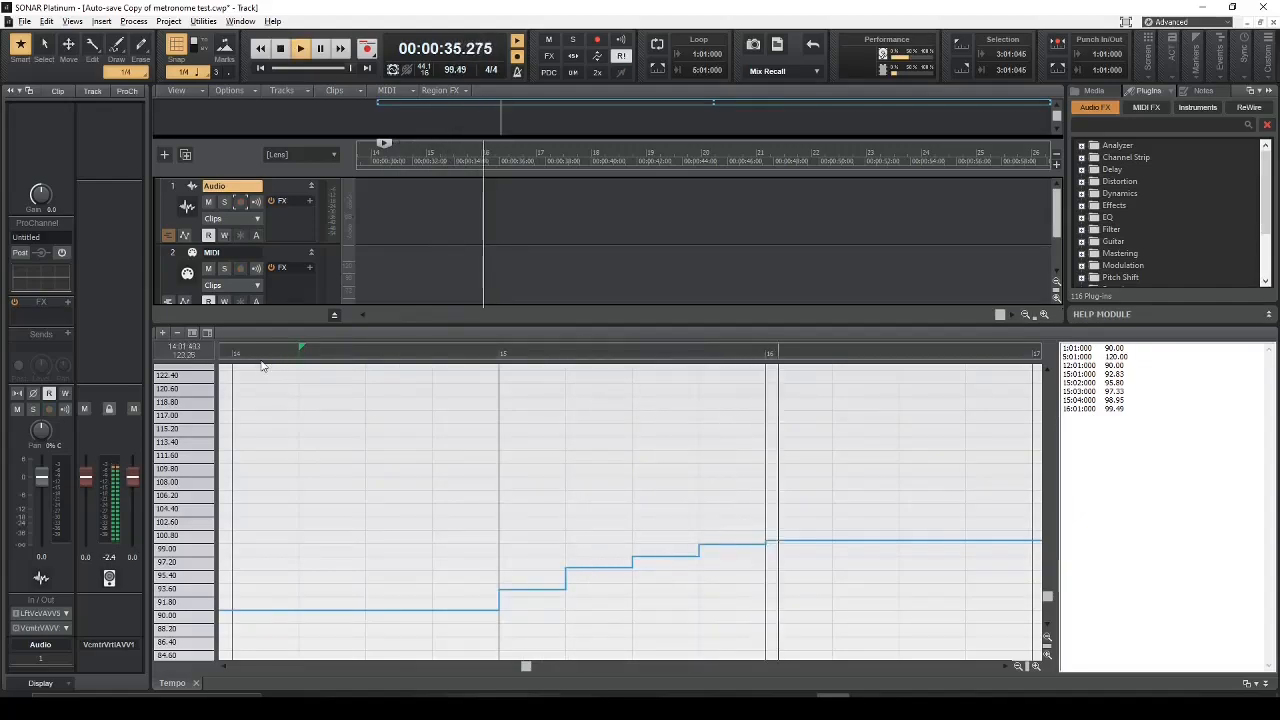
key(space)
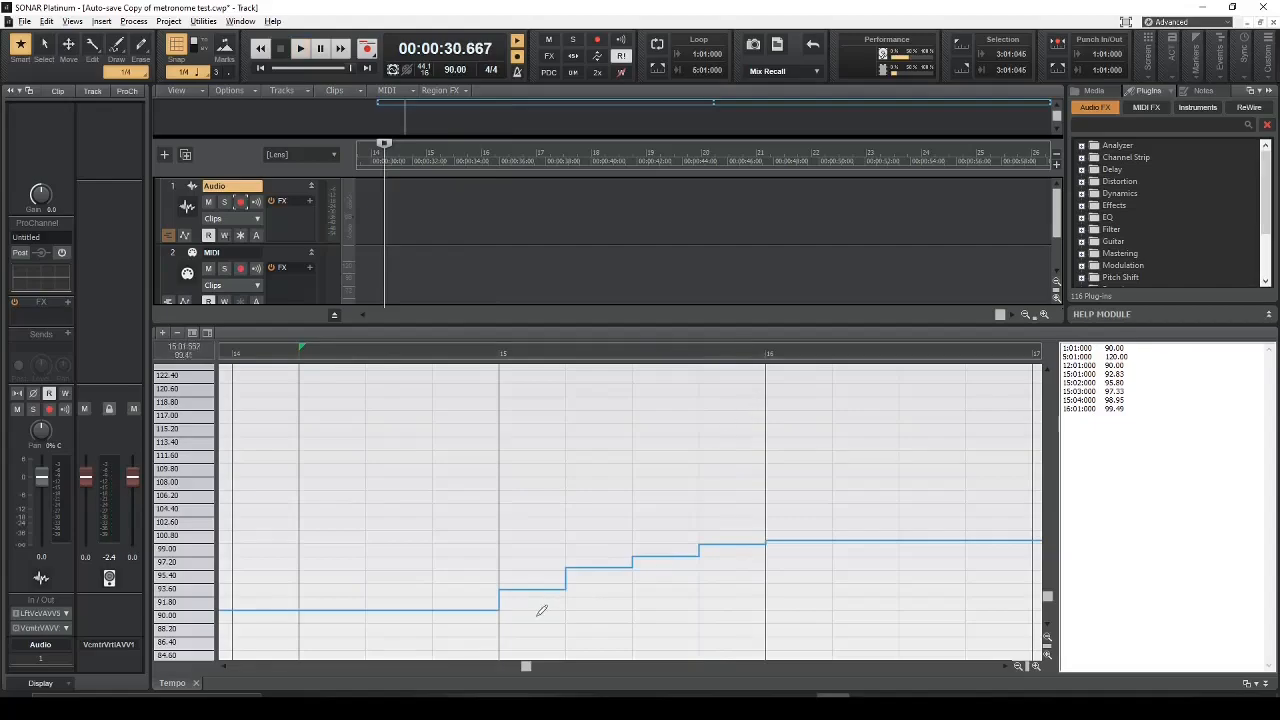
Step: Redraw the tempo ramp from measure 15 to 16 more steeply, up to about 122 BPM, and play it from measure 15
drag(503, 604, 769, 371)
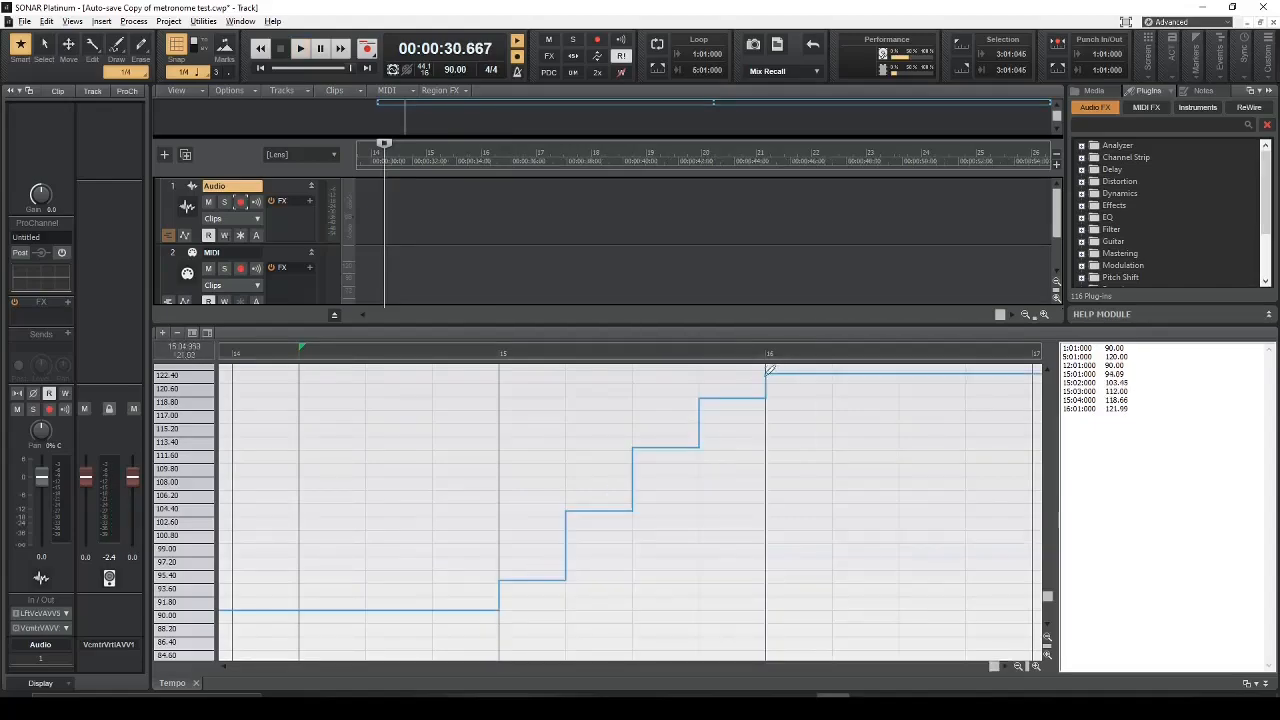
click(500, 355)
key(space)
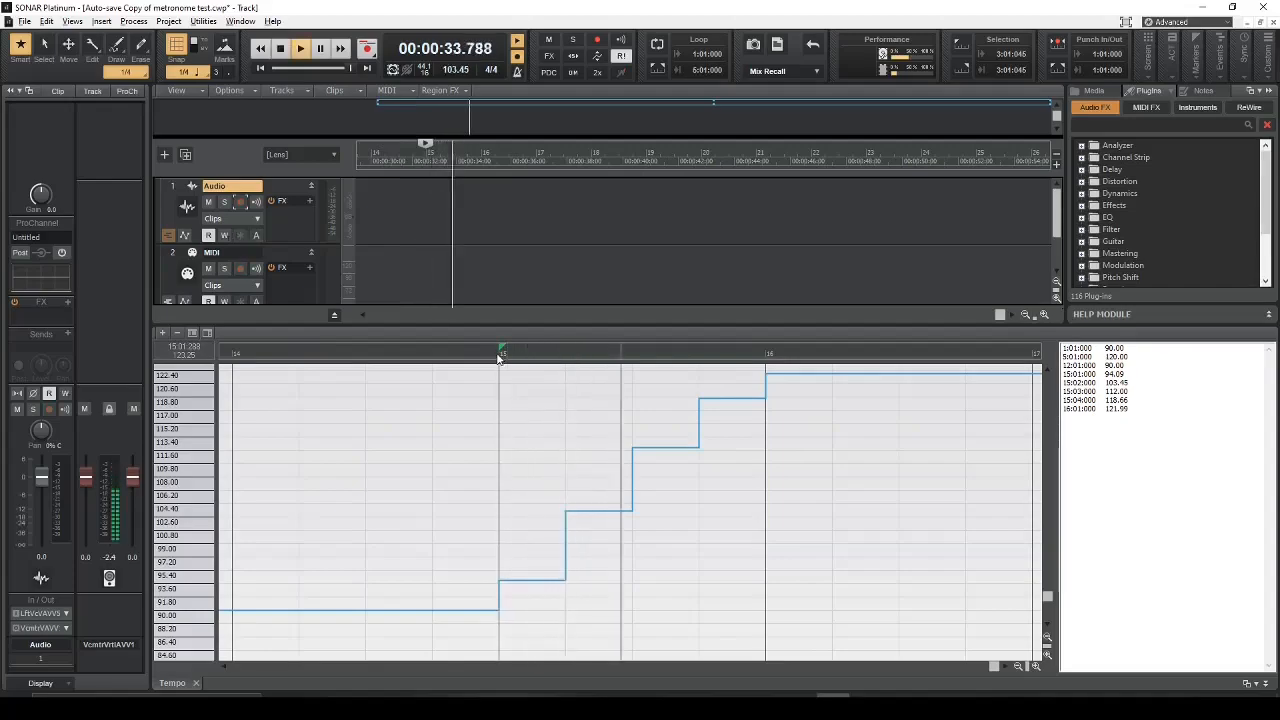
key(space)
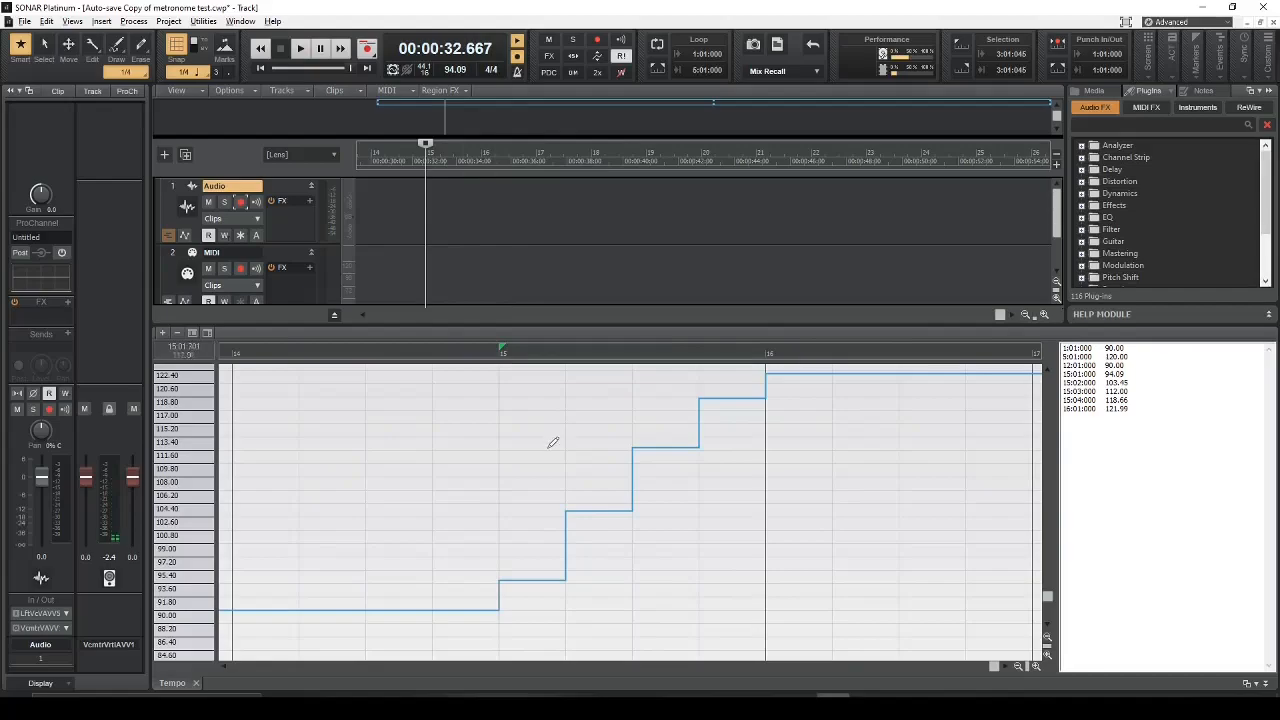
Step: Set the draw resolution to 1/16 and redraw the tempo ramp from measure 15 to 16, rising from about 97.5 to 121.8 BPM
click(140, 74)
click(152, 281)
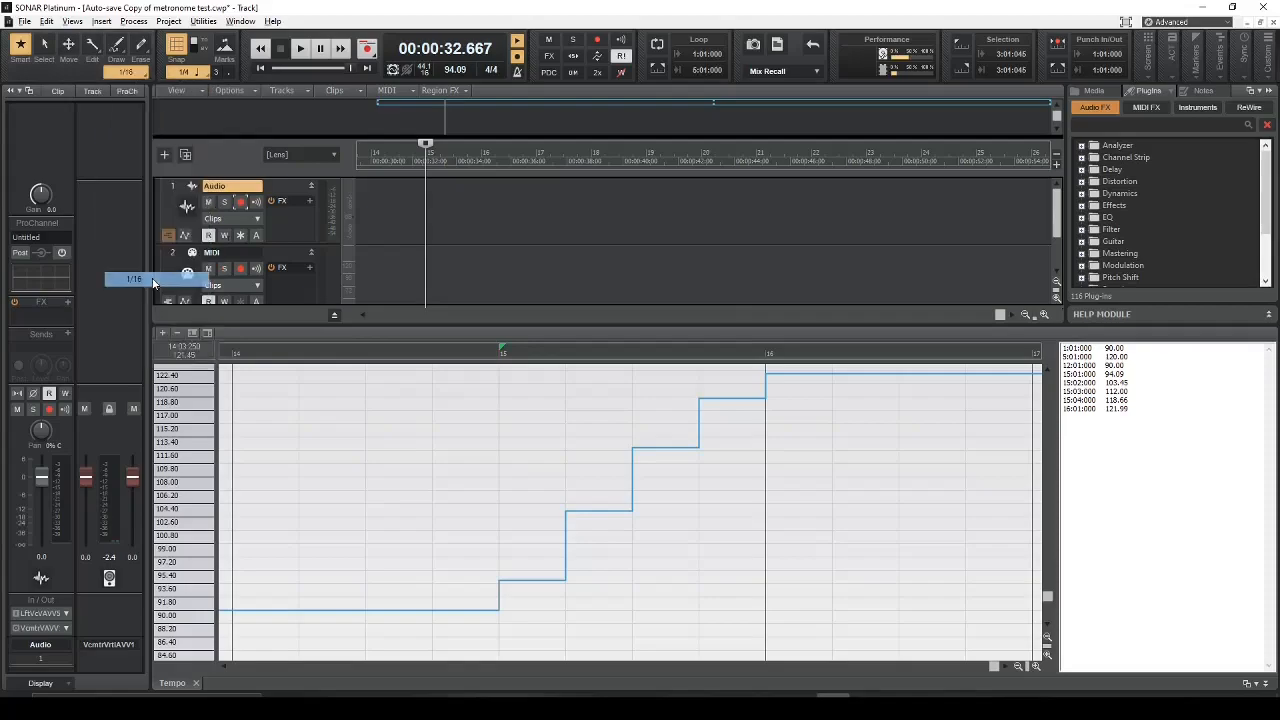
mouse_move(500, 589)
mouse_down()
mouse_move(611, 466)
mouse_move(767, 370)
mouse_up()
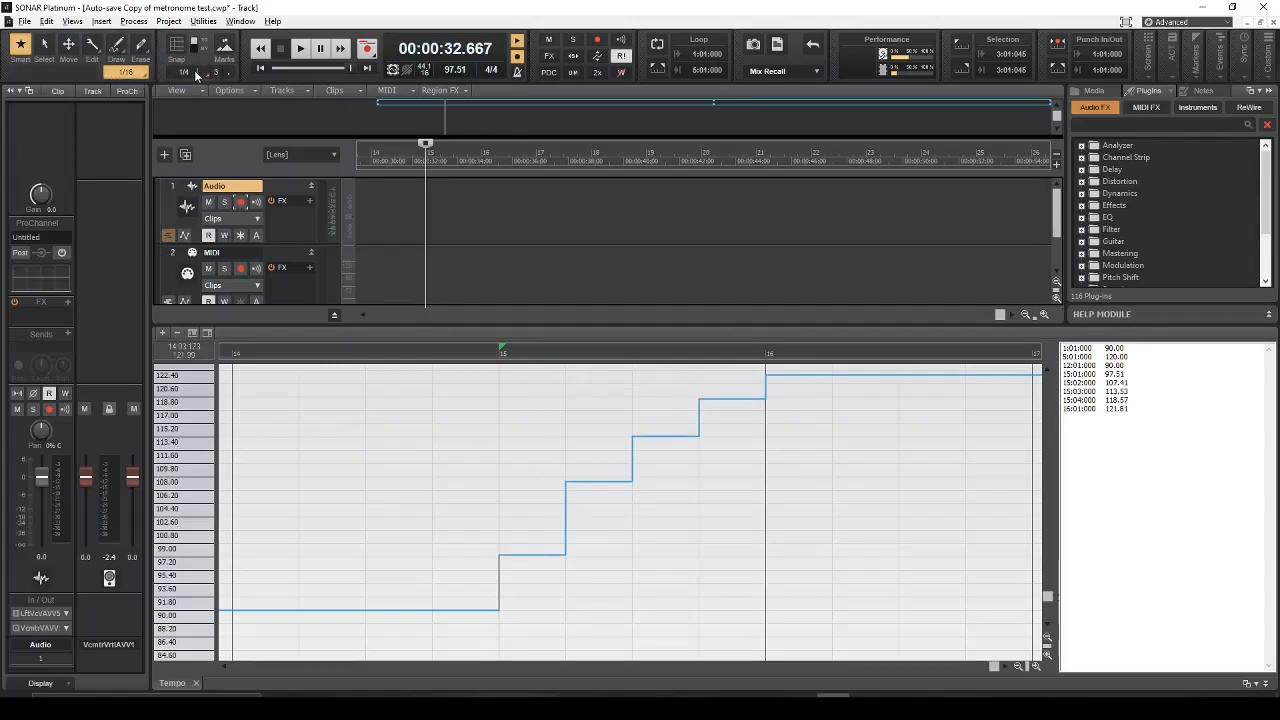
Step: Set the snap resolution to 1/32 and redraw the tempo ramp from measure 15 to 16, rising from about 91.3 to 121.8 BPM
click(197, 75)
click(217, 180)
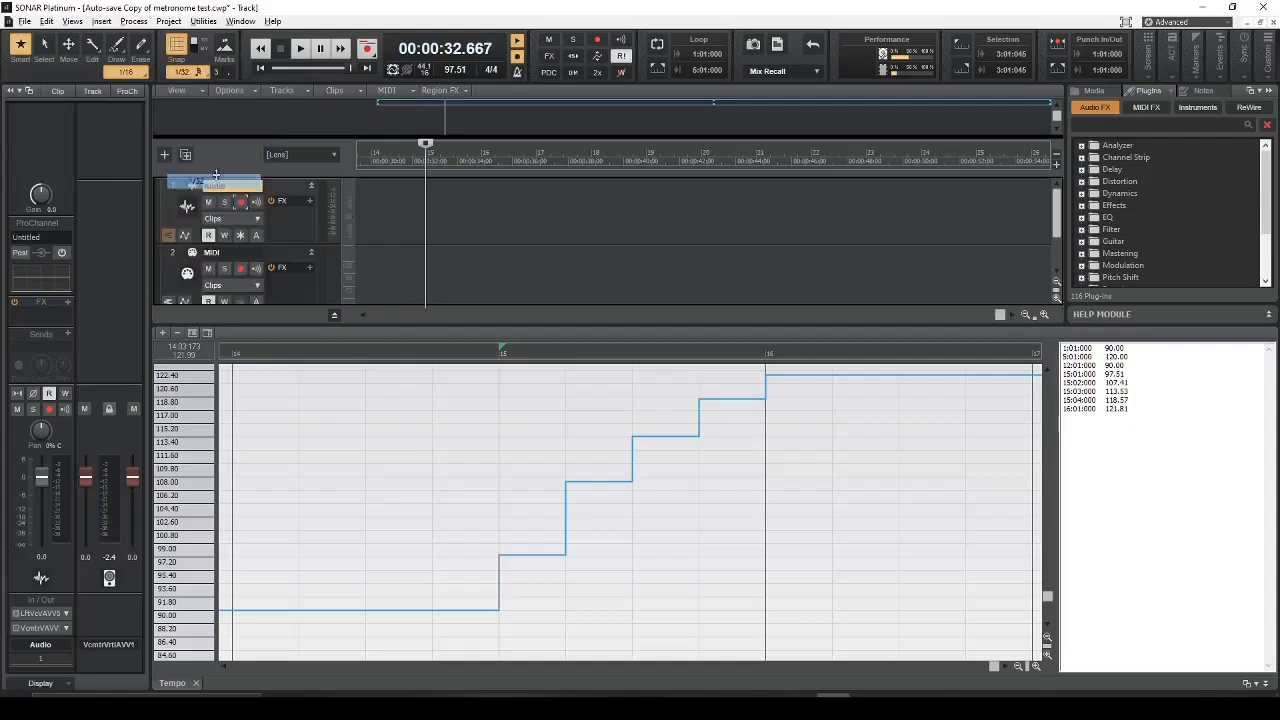
mouse_move(501, 601)
mouse_down()
mouse_move(663, 423)
mouse_move(766, 376)
mouse_up()
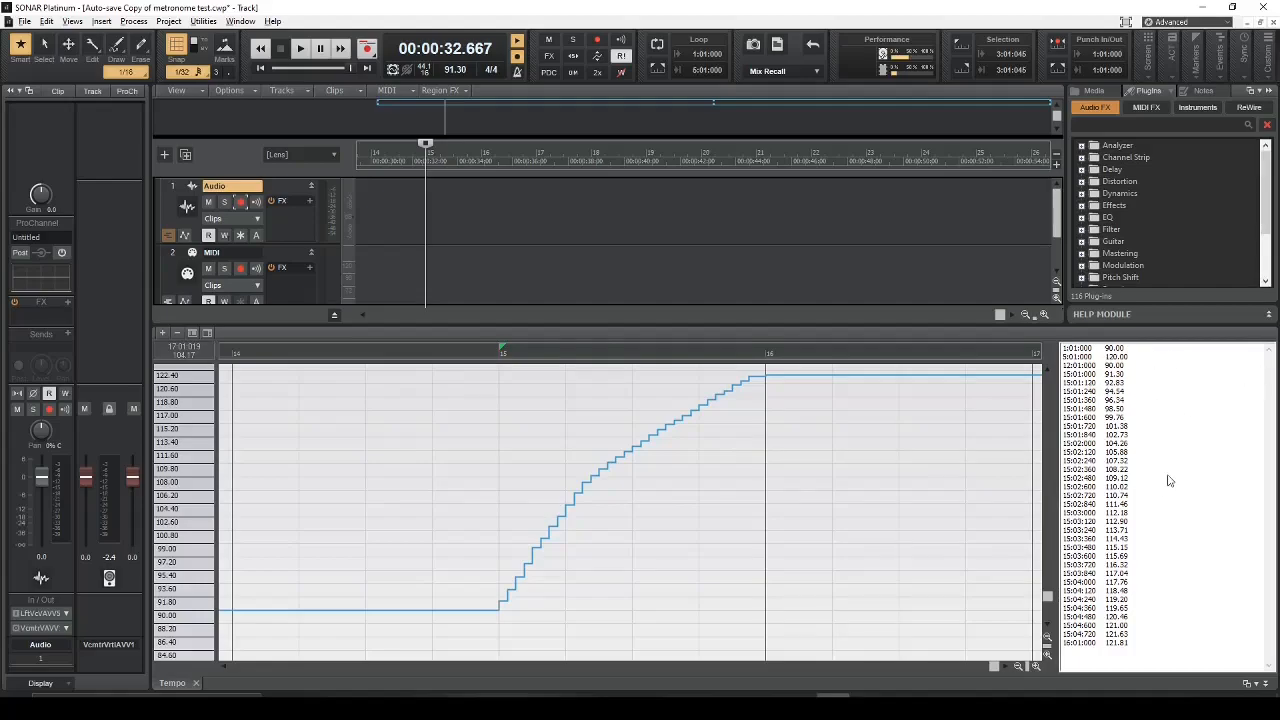
Step: Delete all tempo events from 12:01:000 through 16:01:000 and return the now time to measure 5
click(1107, 350)
click(1099, 357)
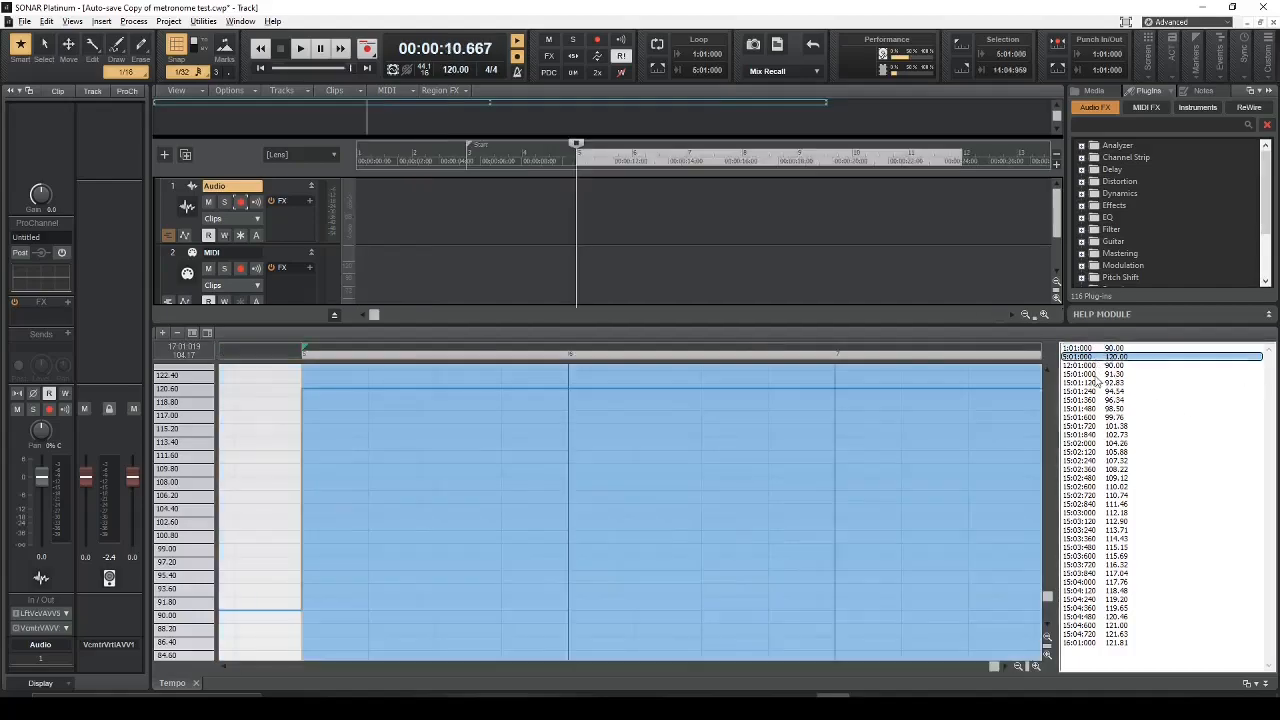
click(1096, 384)
click(1091, 367)
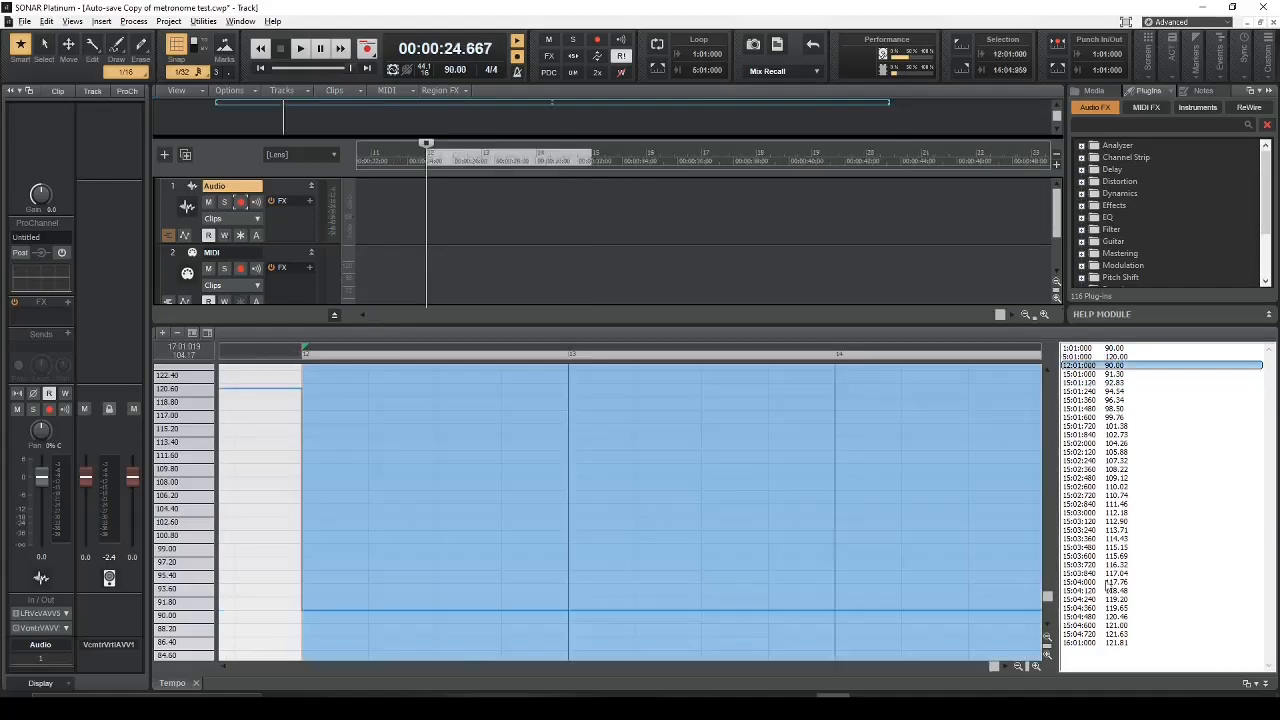
shift+click(1112, 643)
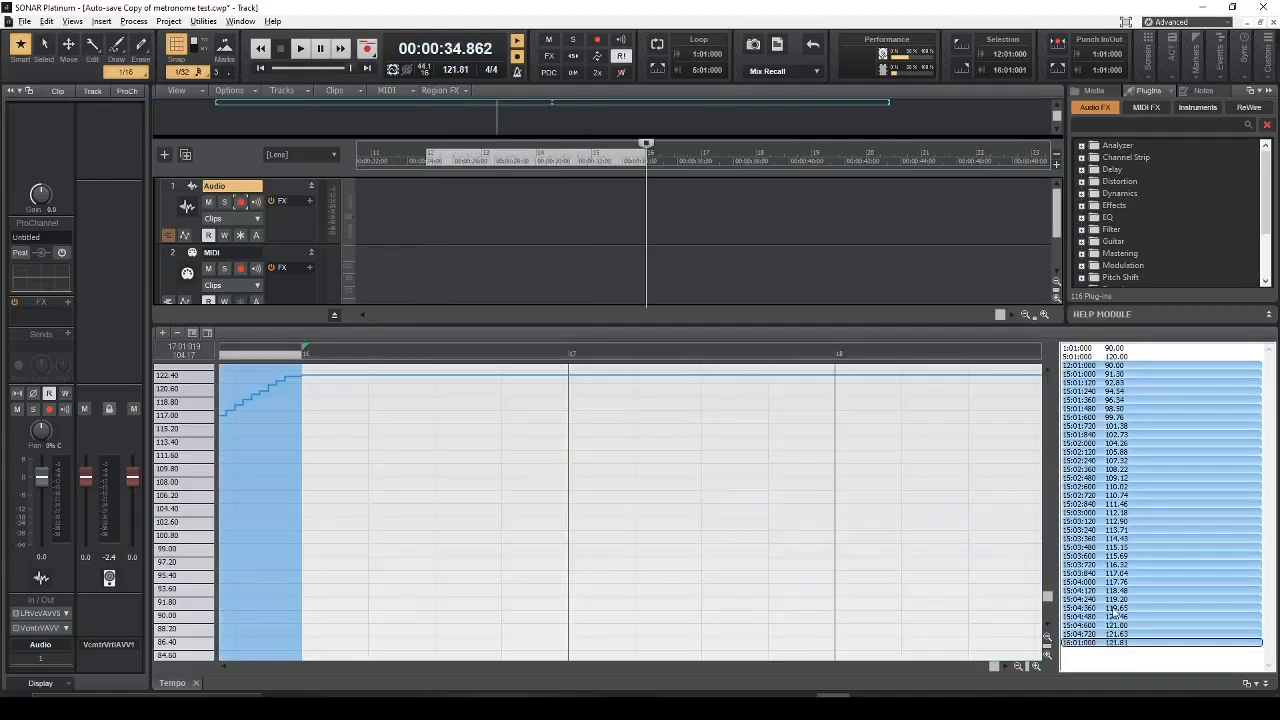
key(Delete)
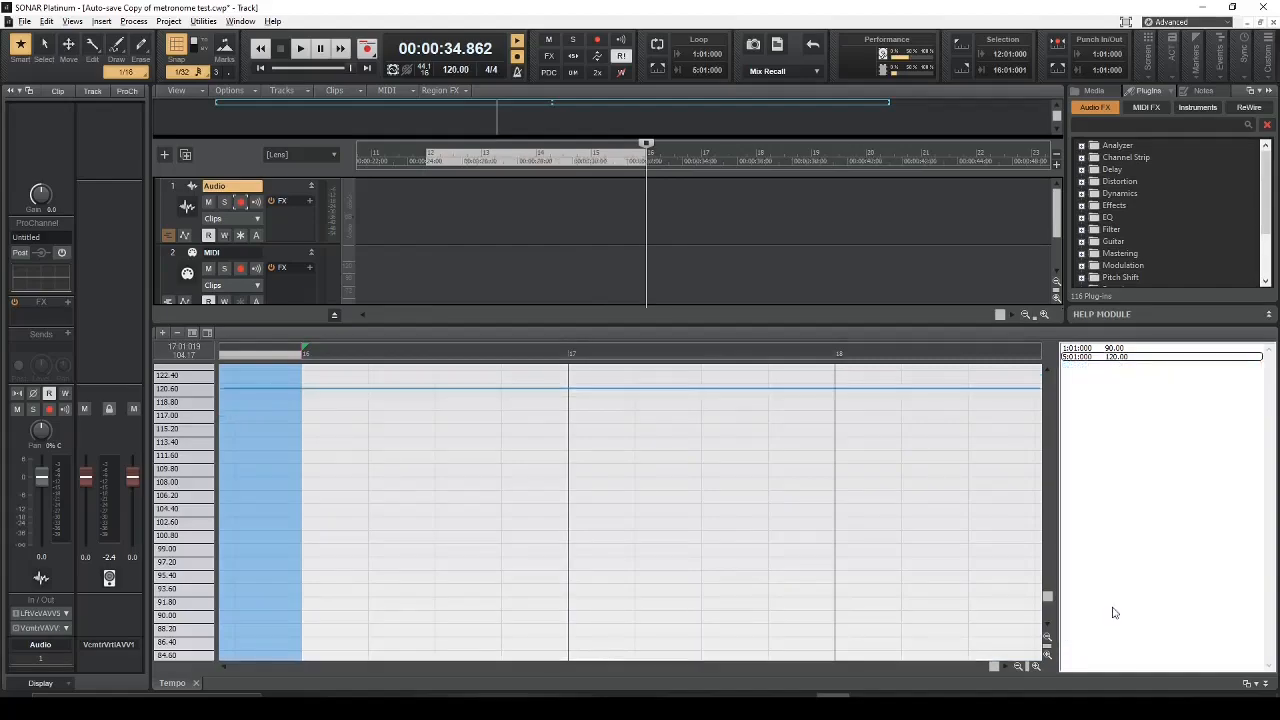
drag(992, 666, 975, 690)
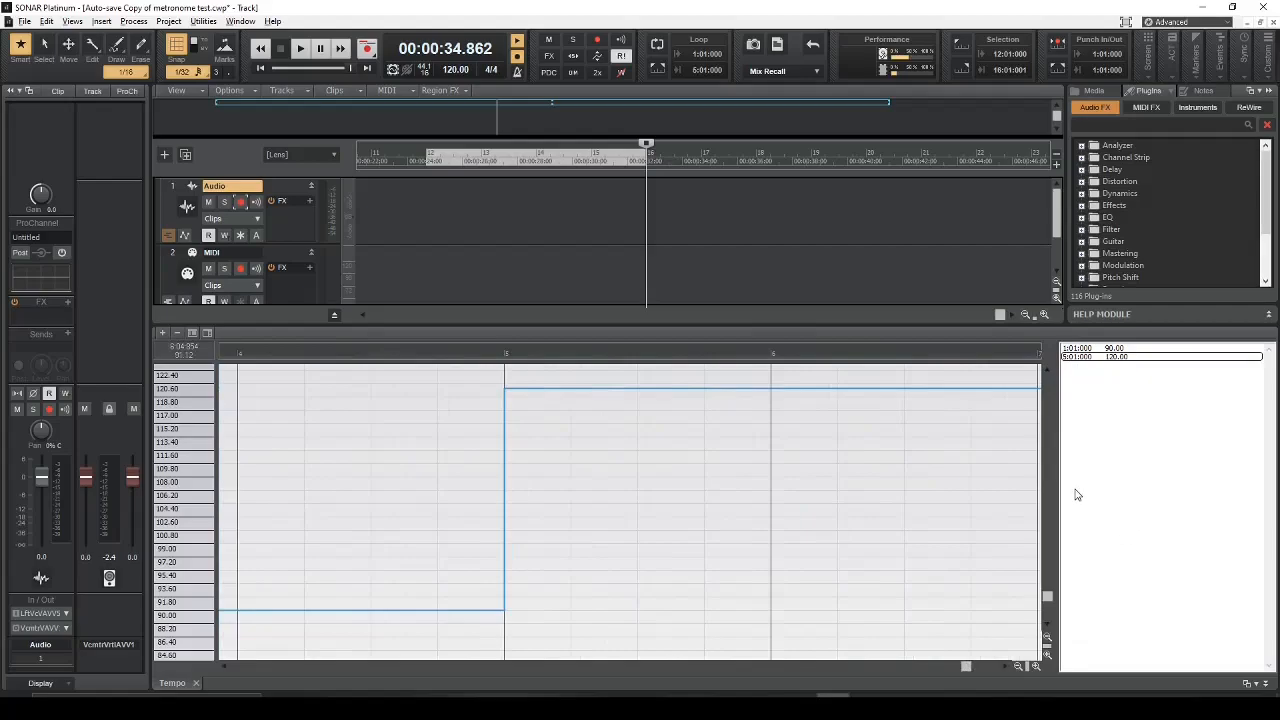
click(1132, 461)
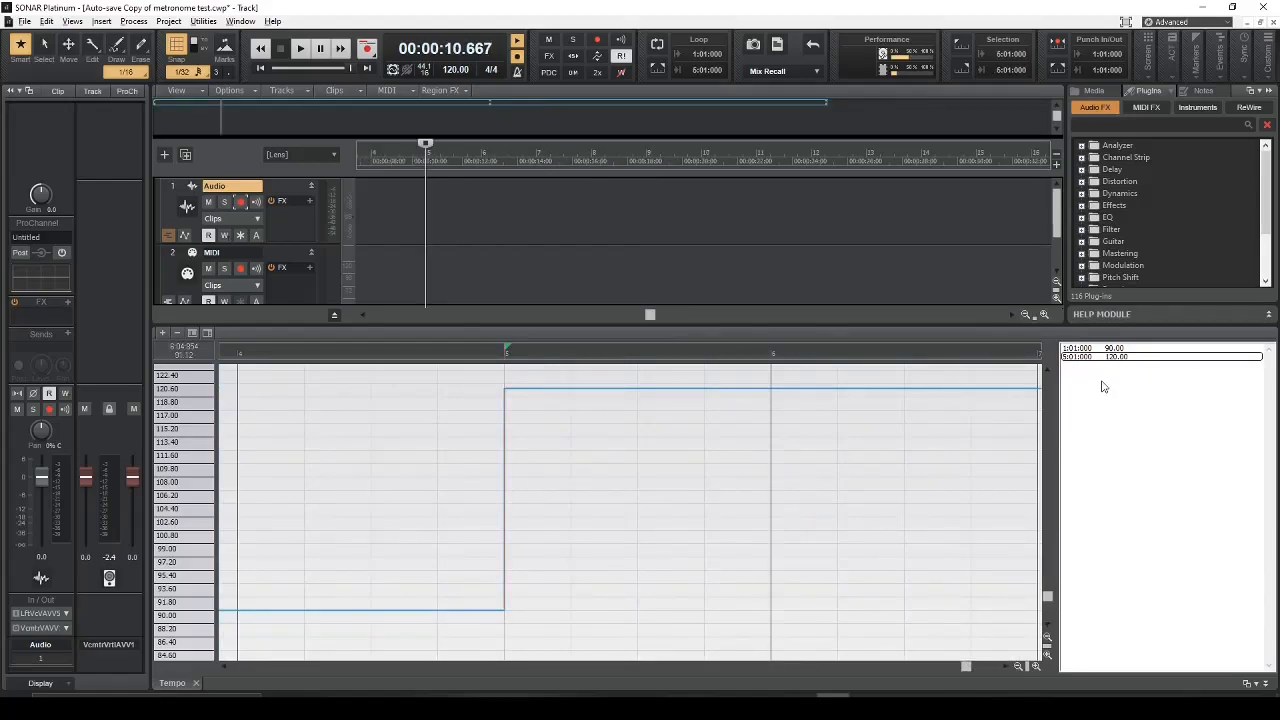
click(1261, 684)
click(1180, 583)
click(133, 21)
click(166, 21)
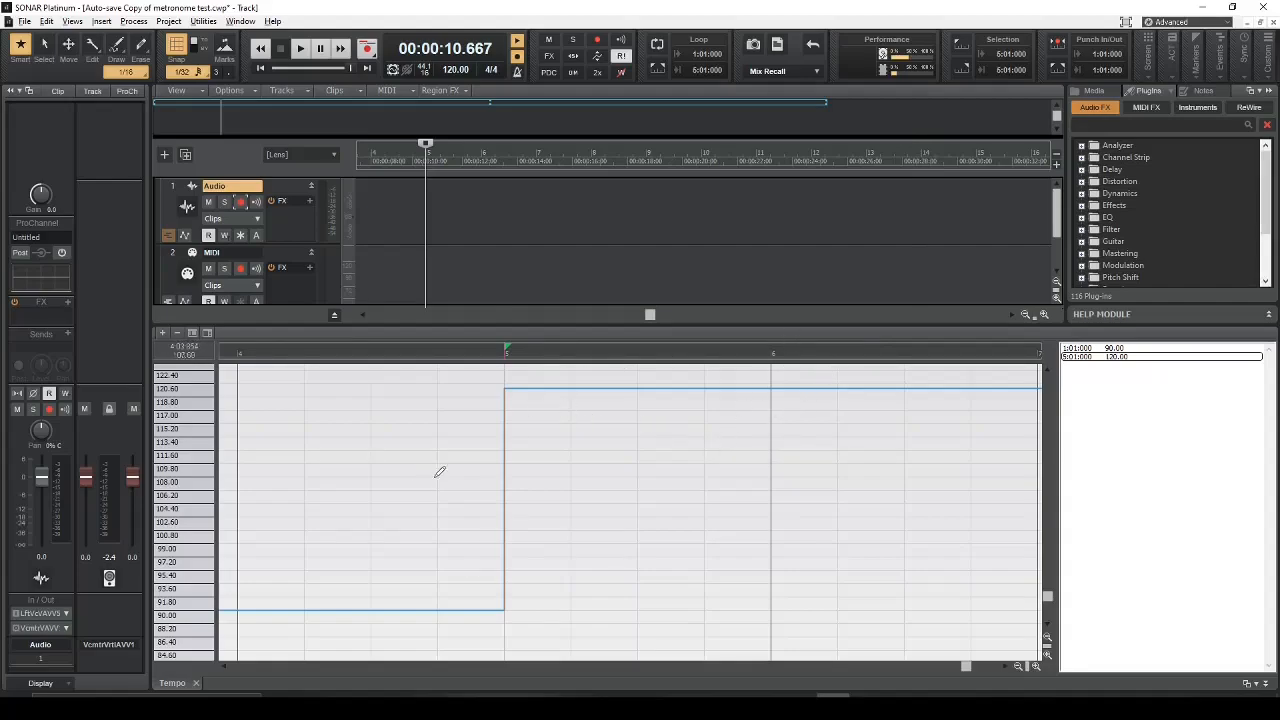
Step: Close the Tempo view and set the snap resolution to 1/4 with snap on
click(197, 684)
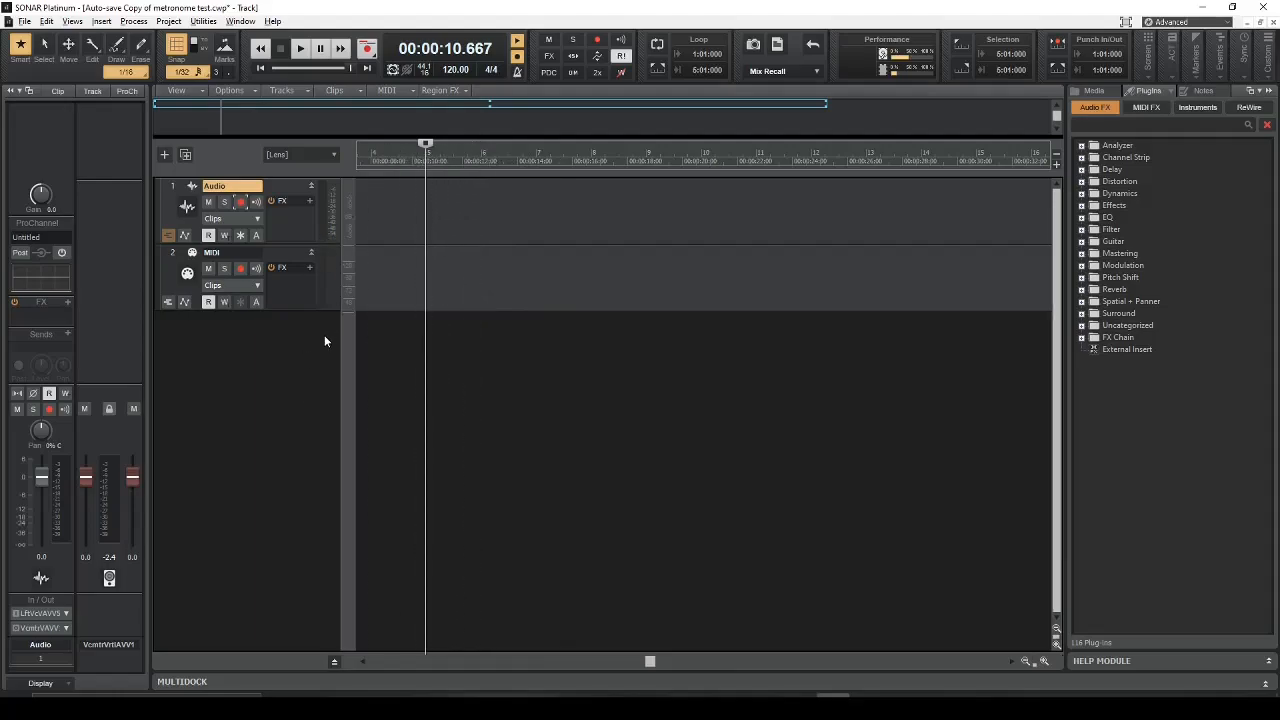
key(n)
click(201, 74)
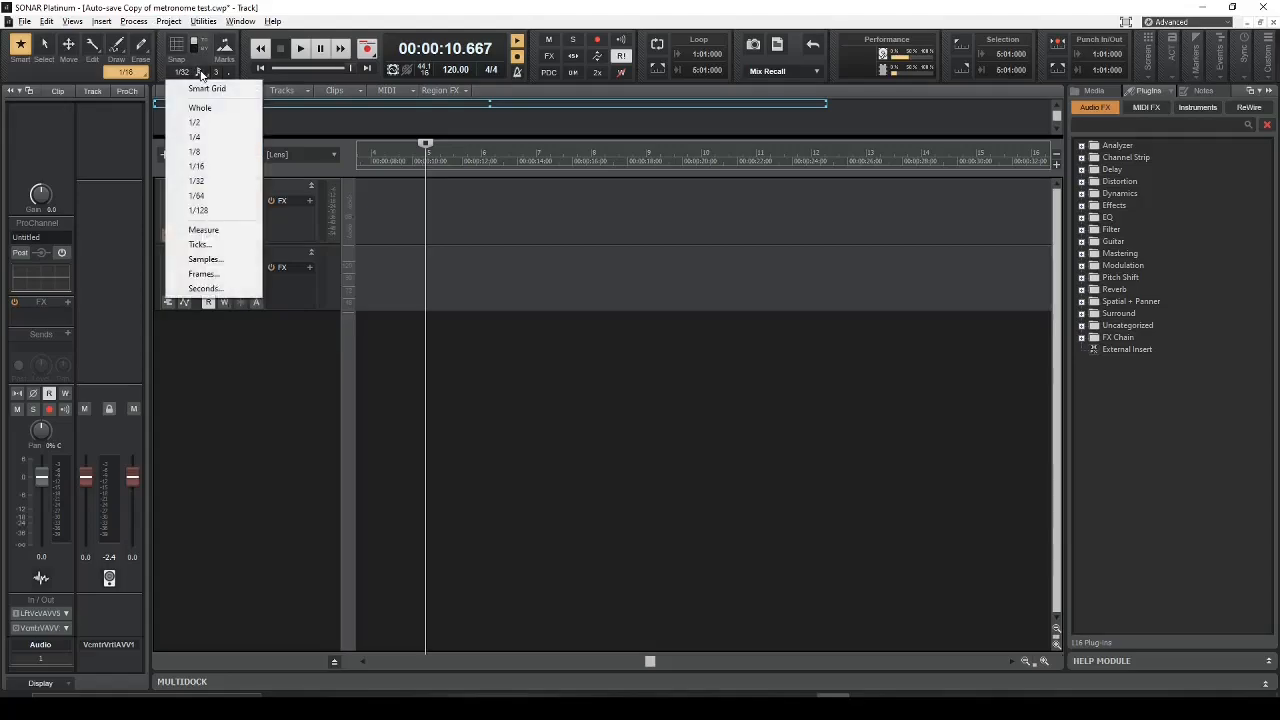
click(229, 142)
Step: Move the now time to beat 4 of measure 5 and select the first beat of measure 5 on the timeline
click(468, 161)
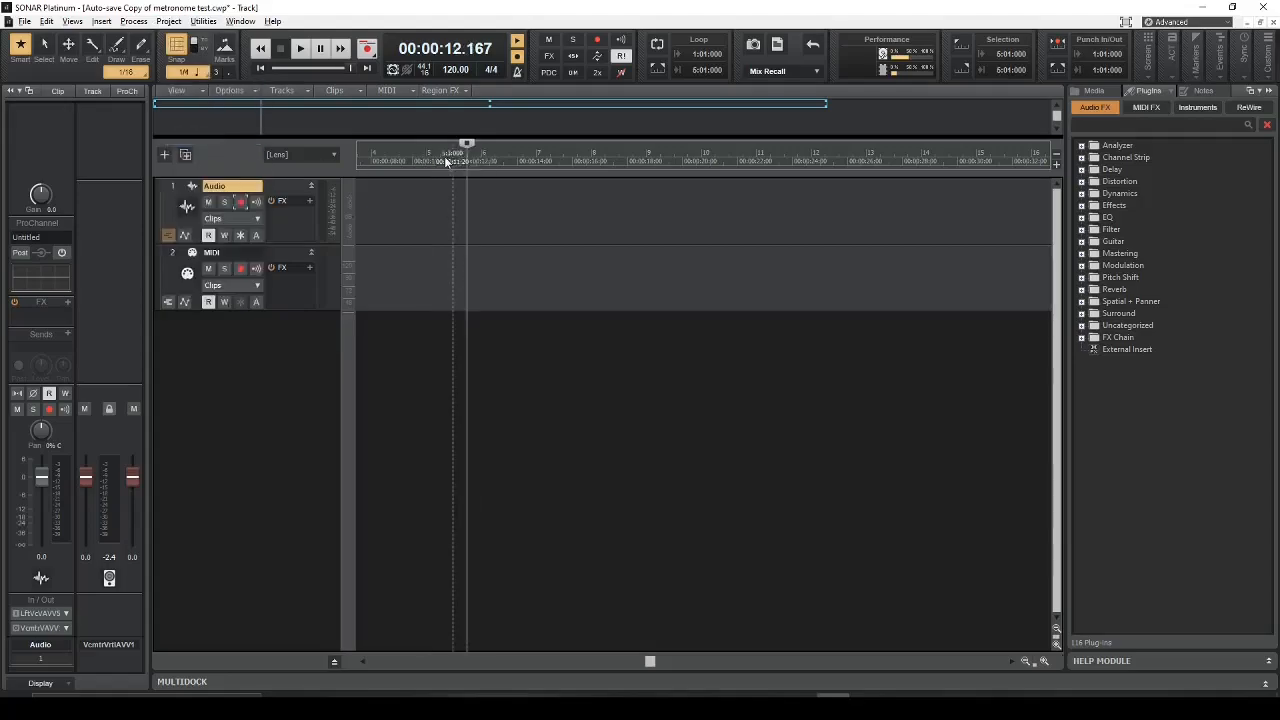
drag(440, 161, 430, 159)
drag(645, 662, 249, 412)
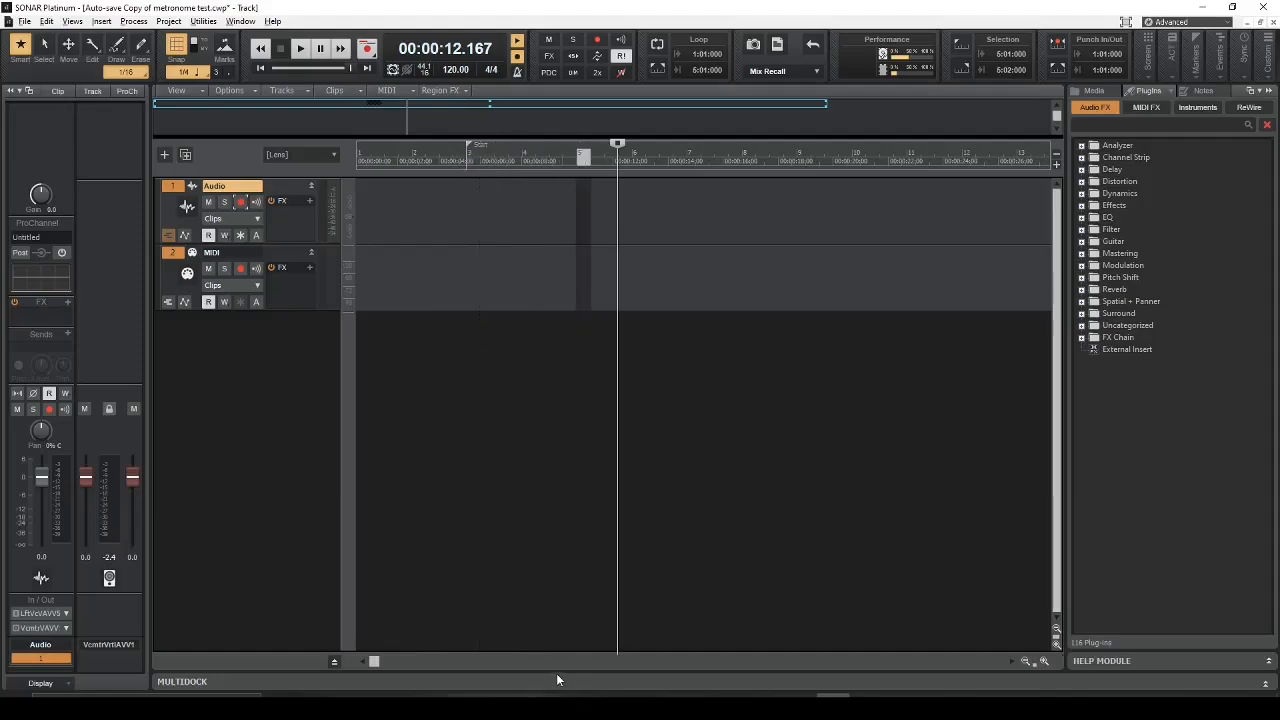
Step: Reveal the bus pane below the tracks and open the Console view
drag(560, 655, 550, 511)
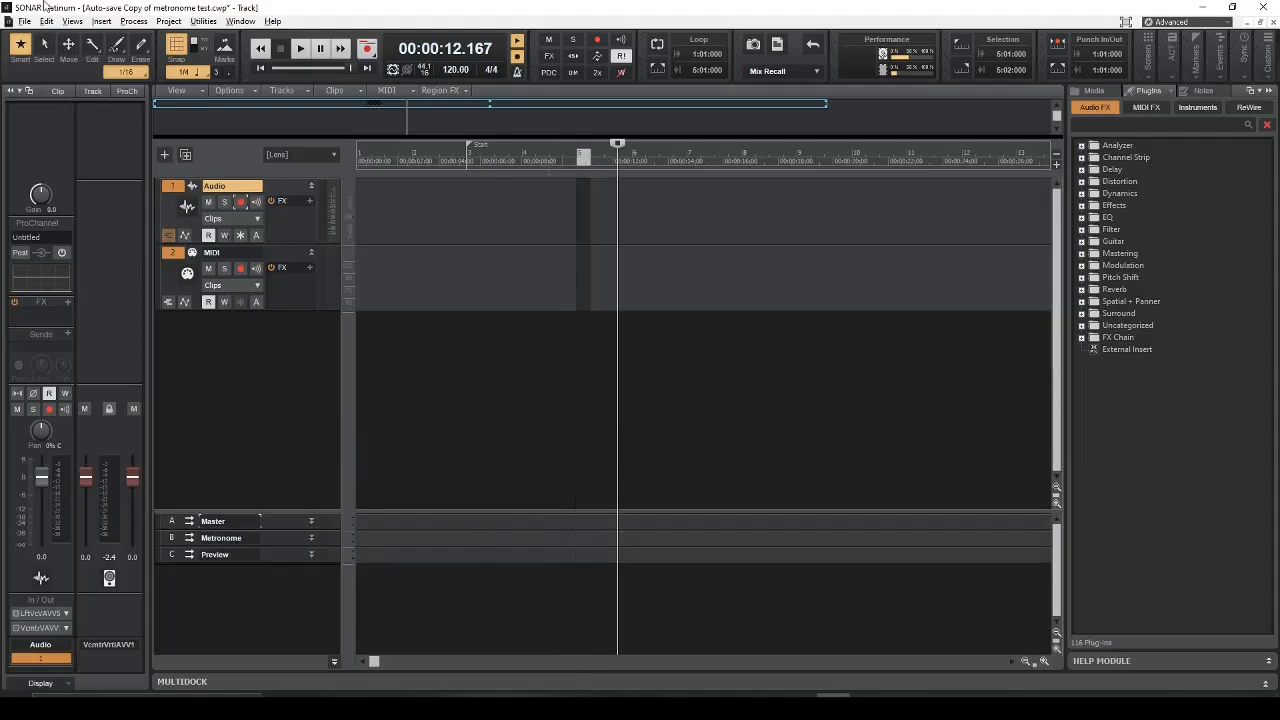
click(72, 22)
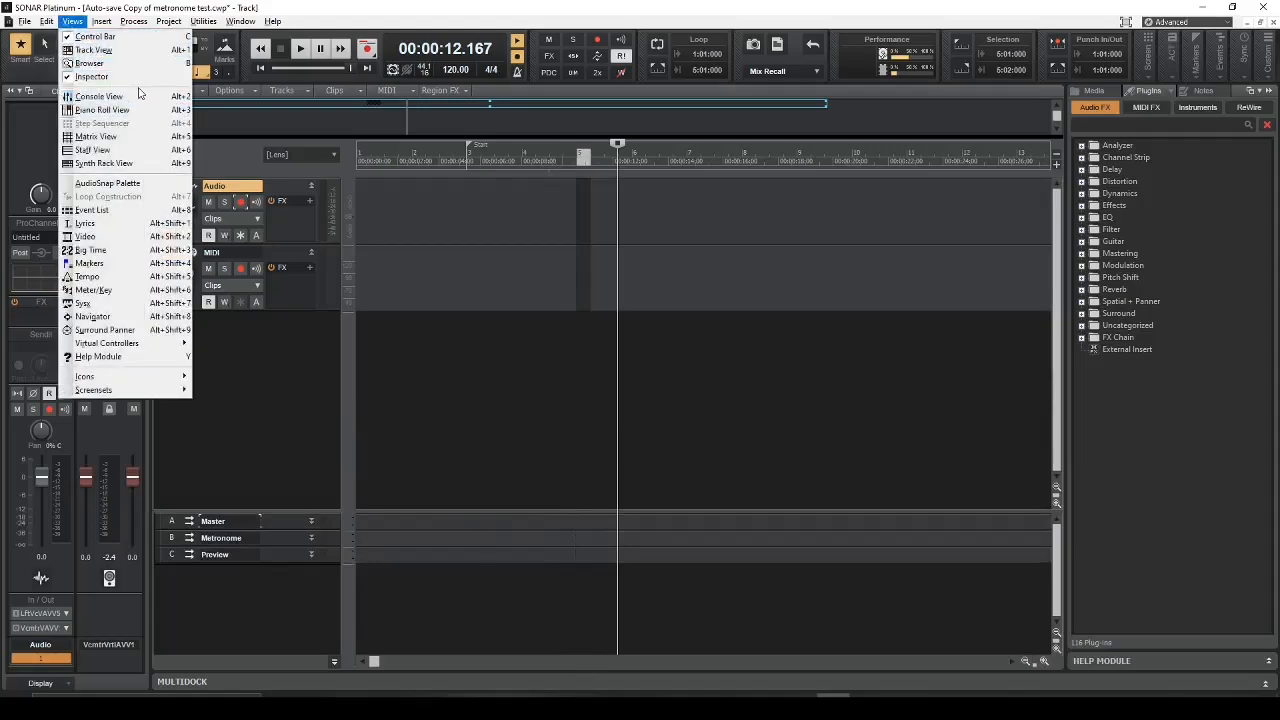
click(140, 96)
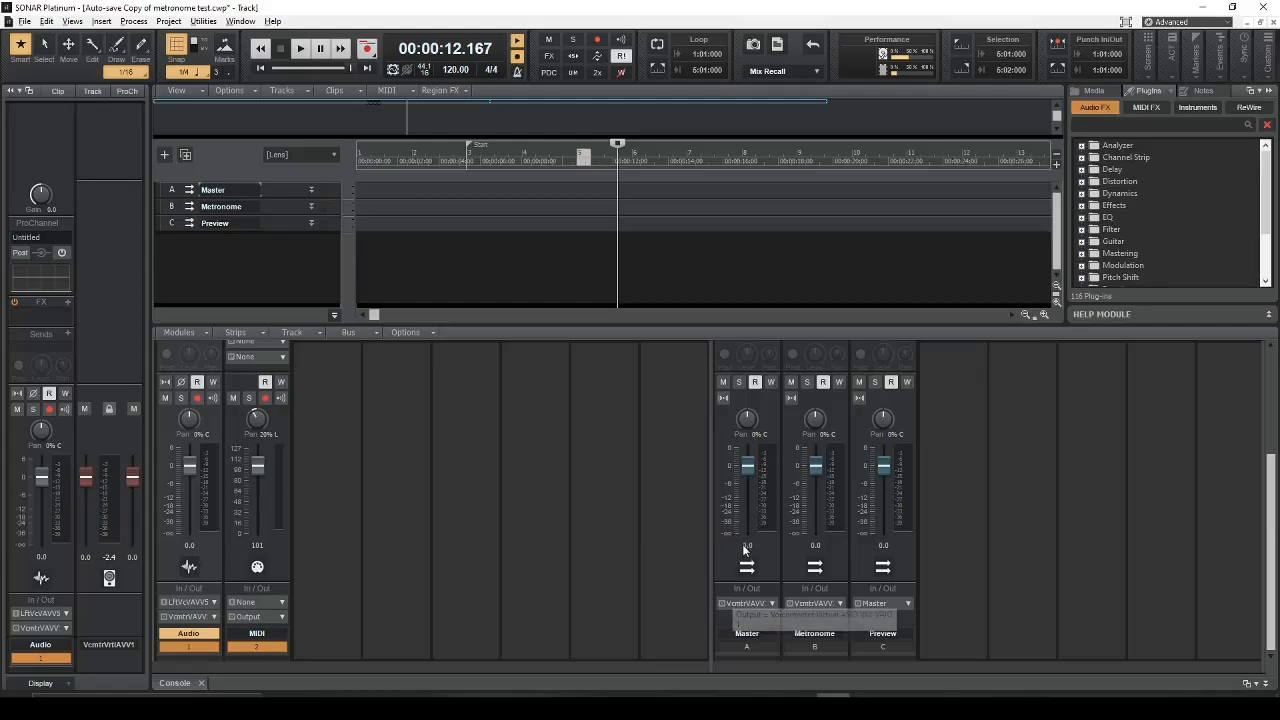
Step: Examine the Metronome and Preview buses' output assignments and the upper strip sections in an enlarged Console view
click(840, 603)
click(832, 577)
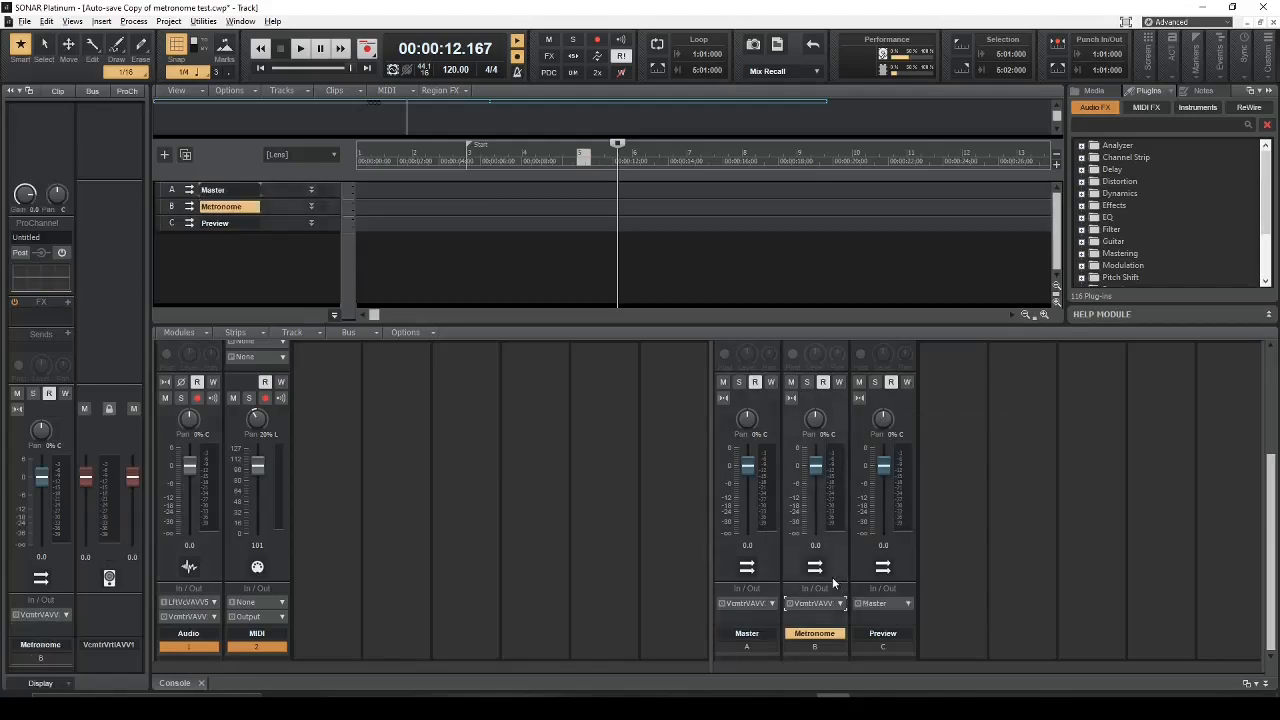
click(900, 568)
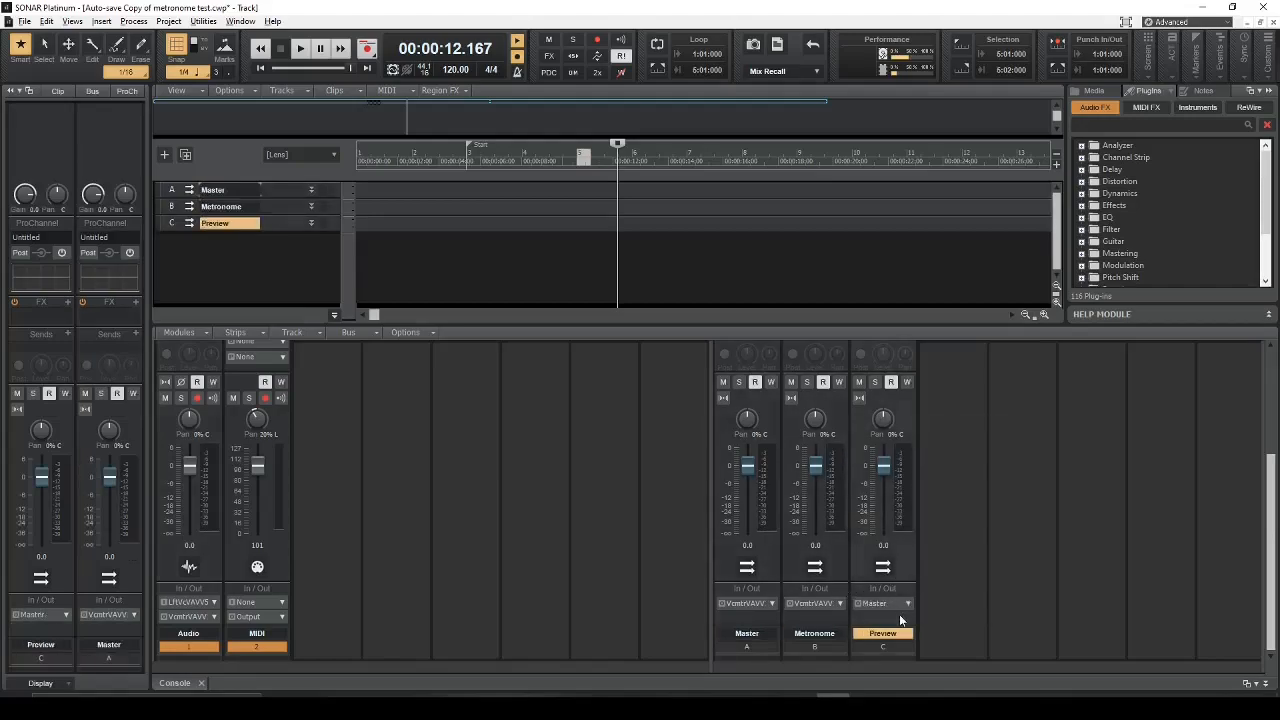
click(909, 604)
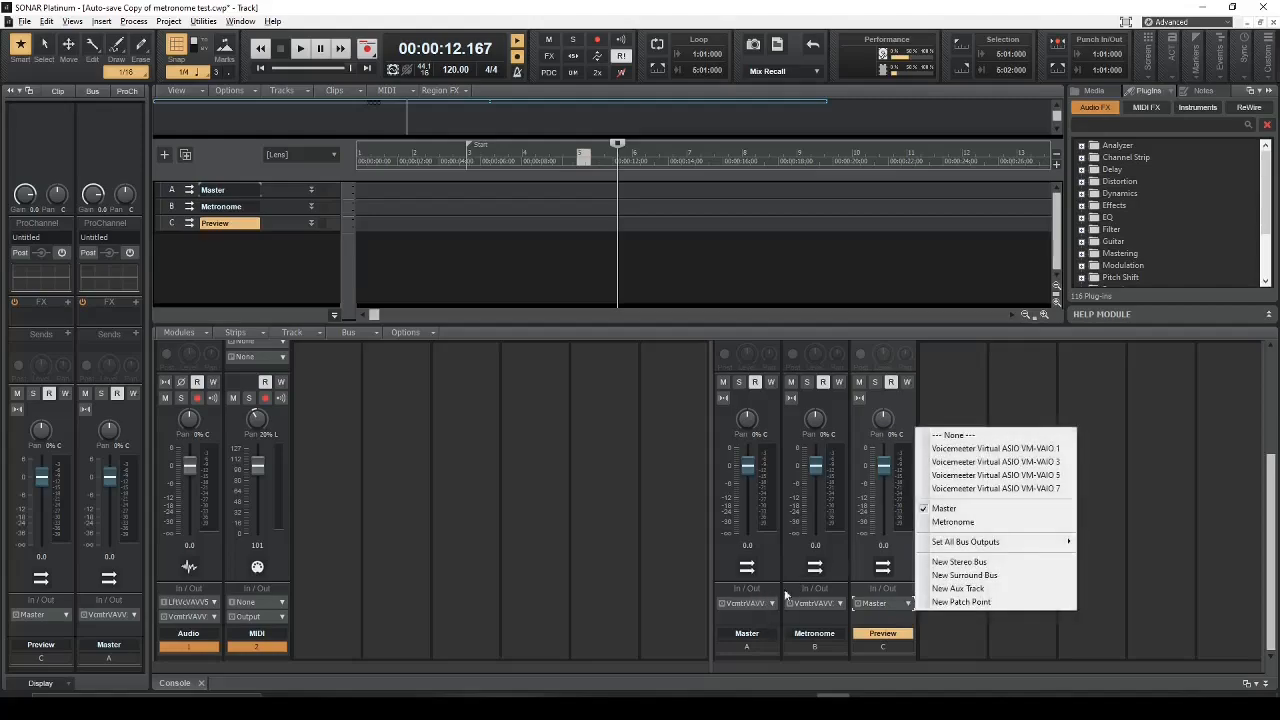
click(898, 556)
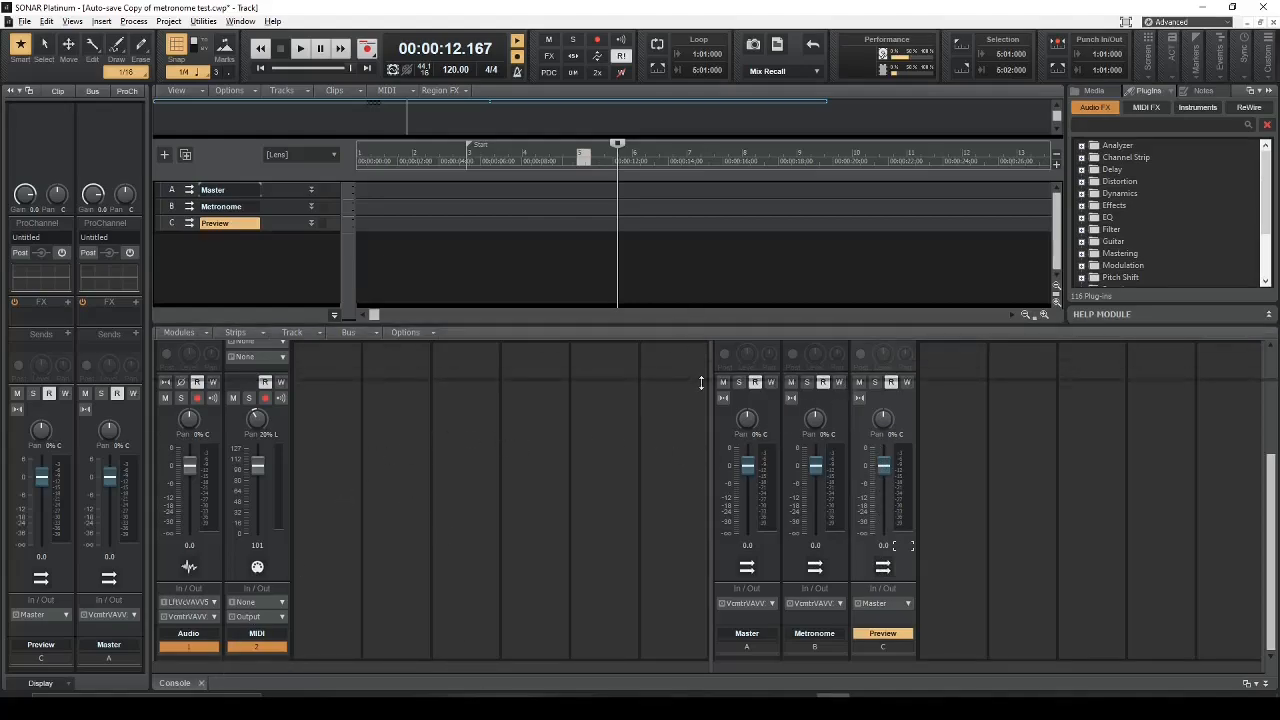
drag(690, 327, 687, 303)
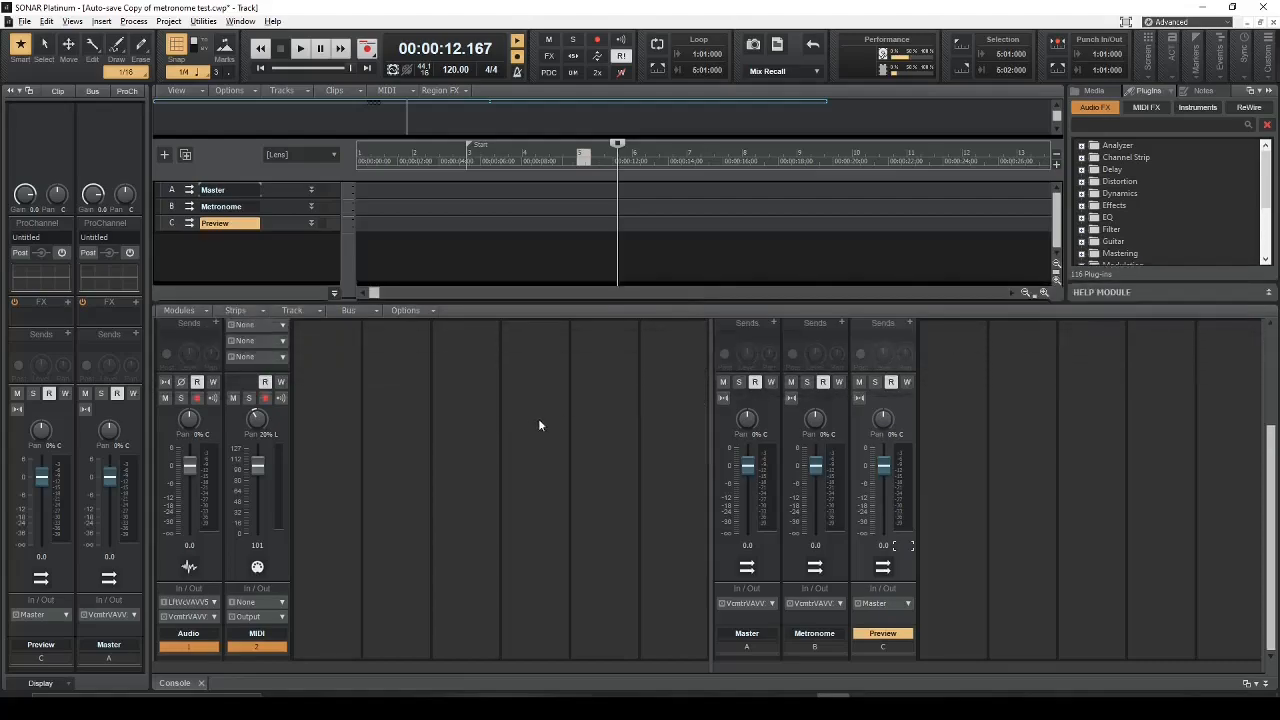
scroll(745, 426, up, 3)
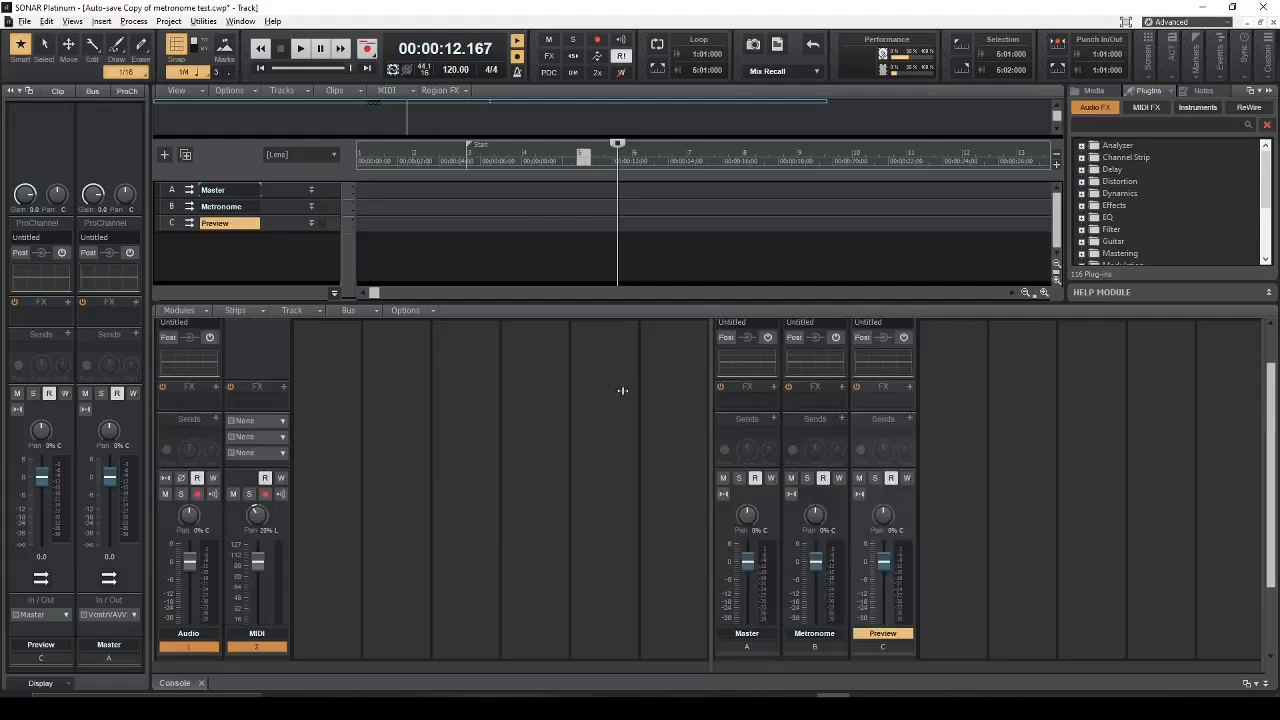
Step: Open the project's Metronome settings in the preferences
key(p)
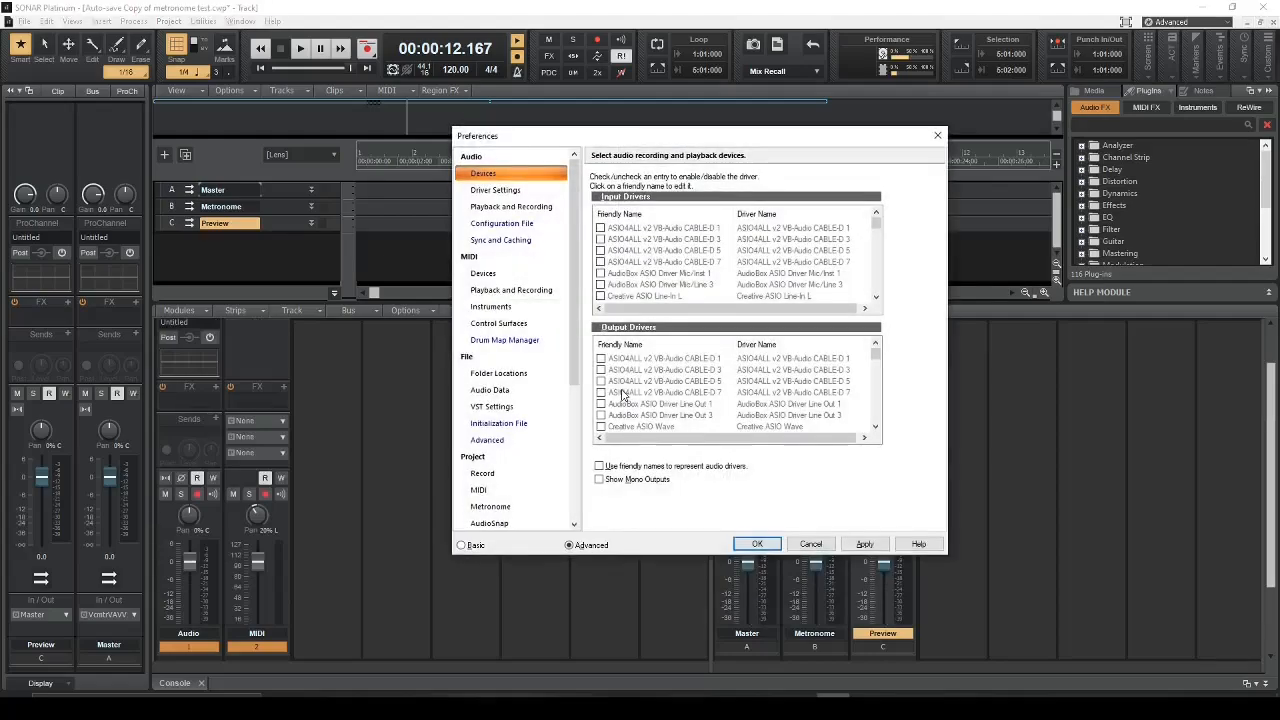
drag(574, 230, 574, 364)
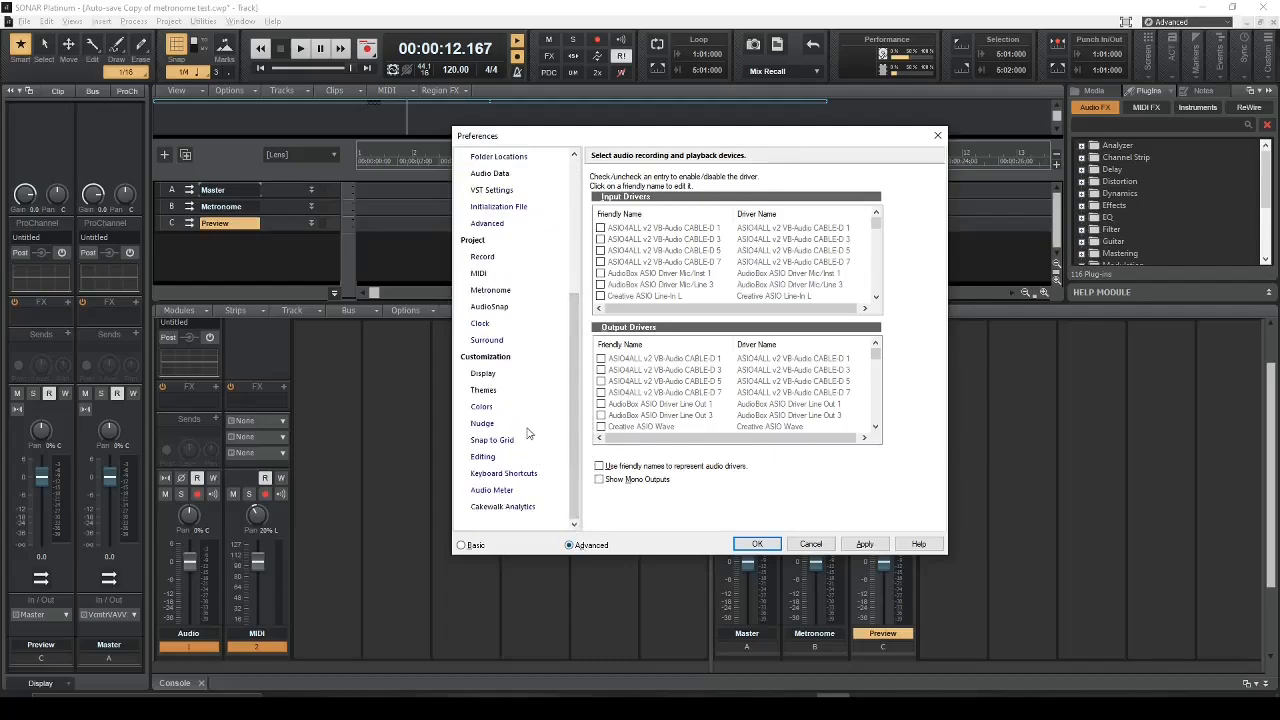
click(499, 291)
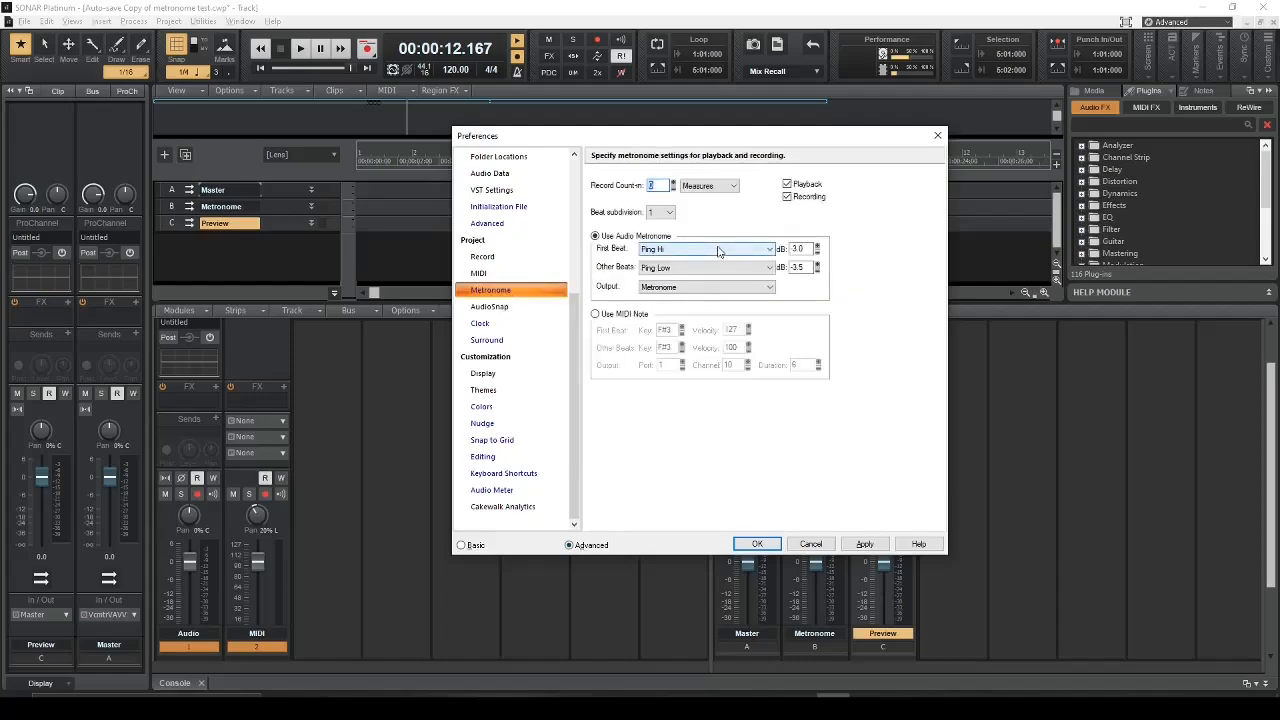
Step: Examine the available first-beat sounds and output destinations of the audio metronome
click(716, 254)
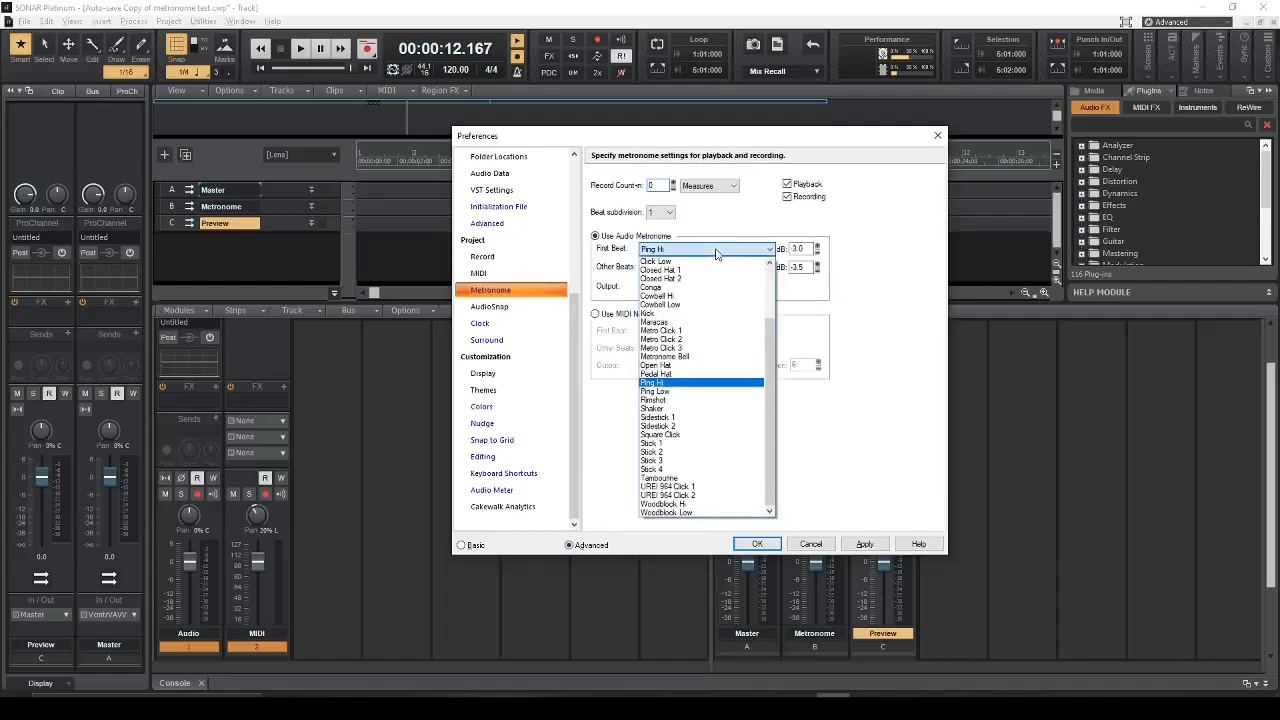
click(720, 251)
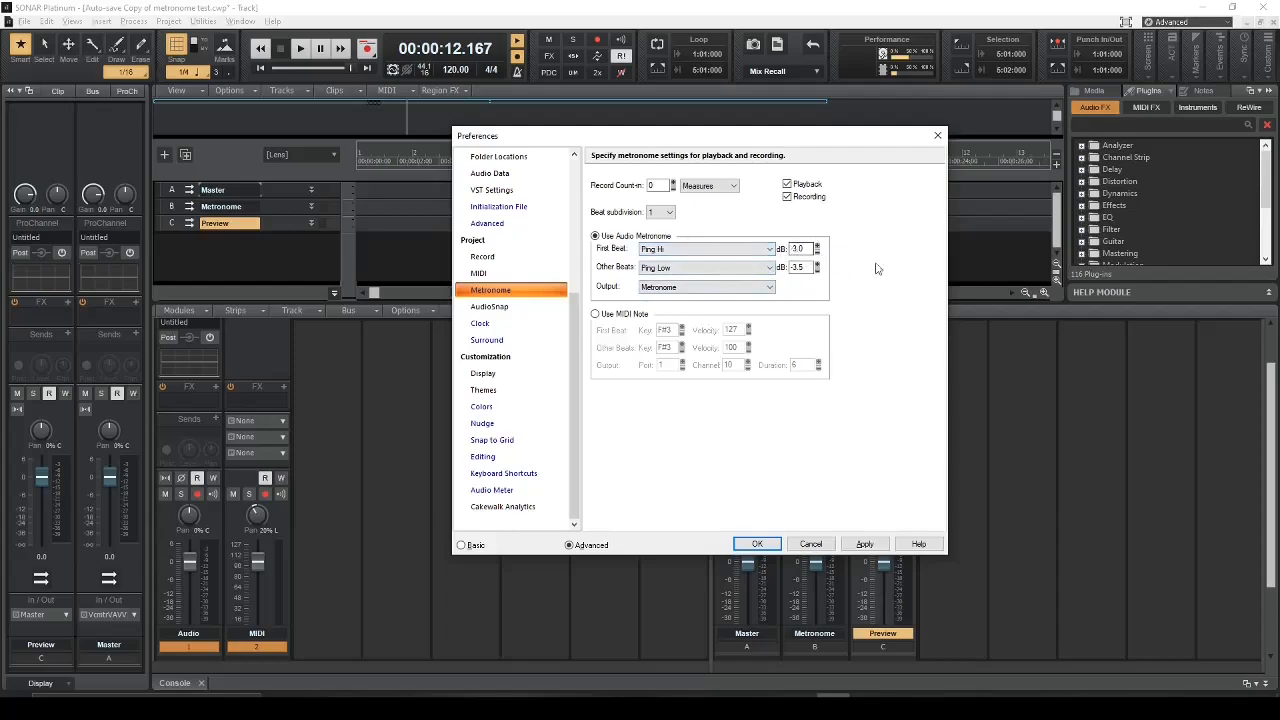
click(673, 288)
click(673, 288)
Step: Switch the metronome to Use MIDI Note, apply the change and test it with a short playback
click(595, 314)
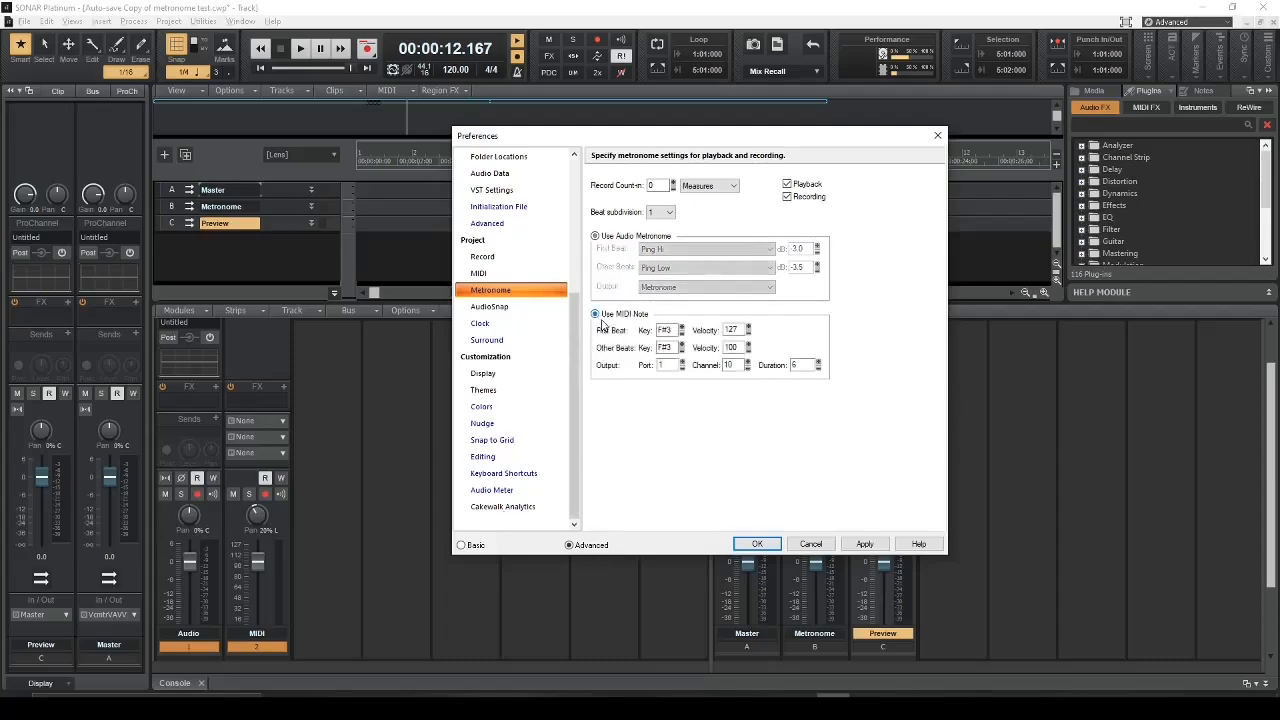
click(865, 548)
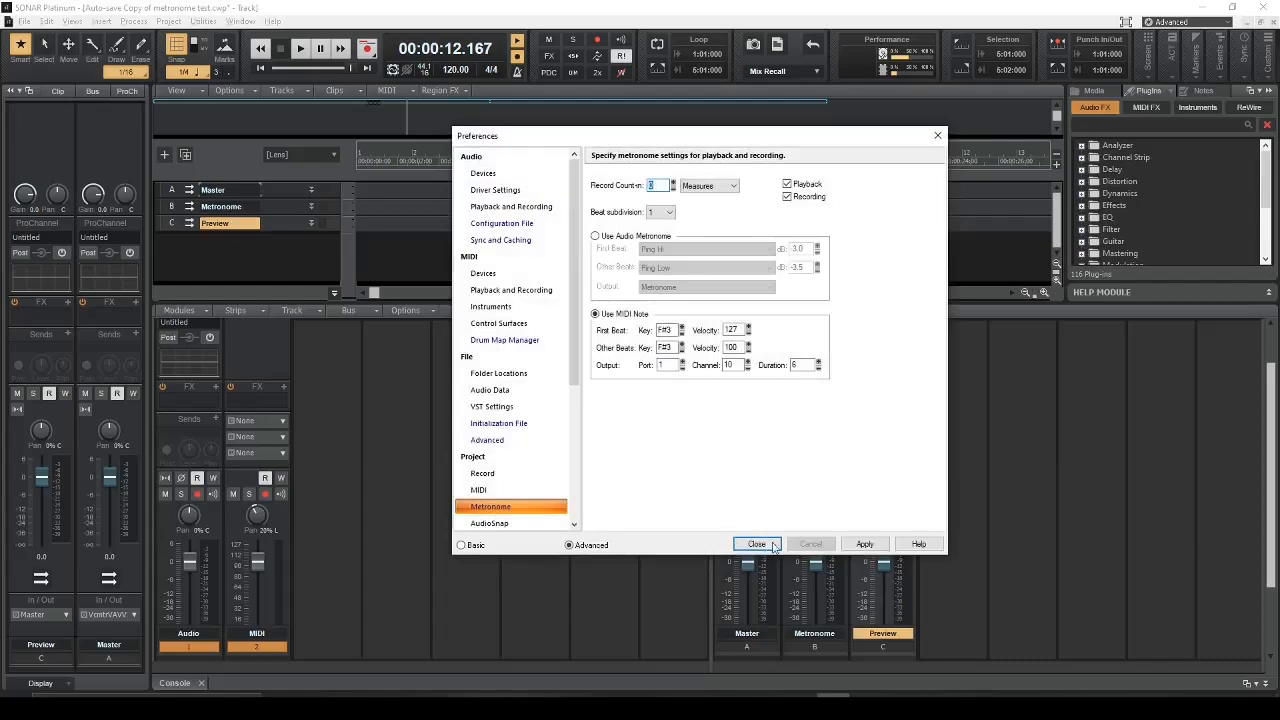
click(757, 543)
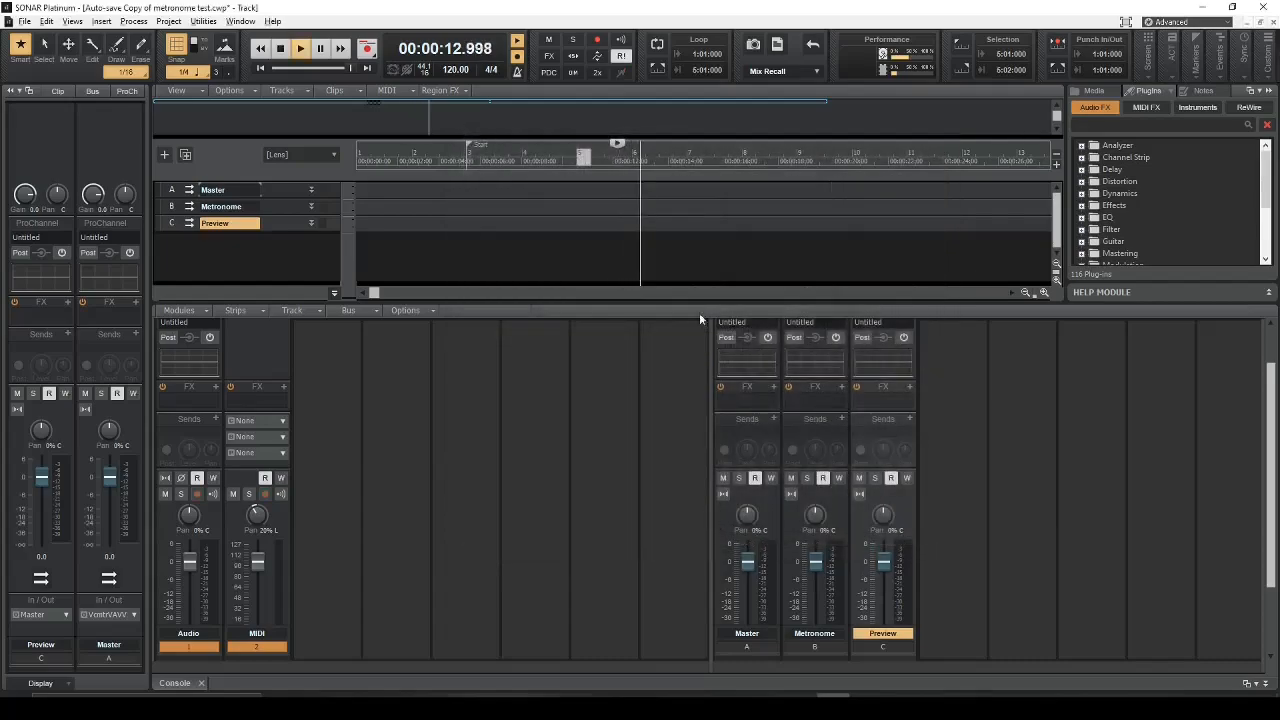
key(space)
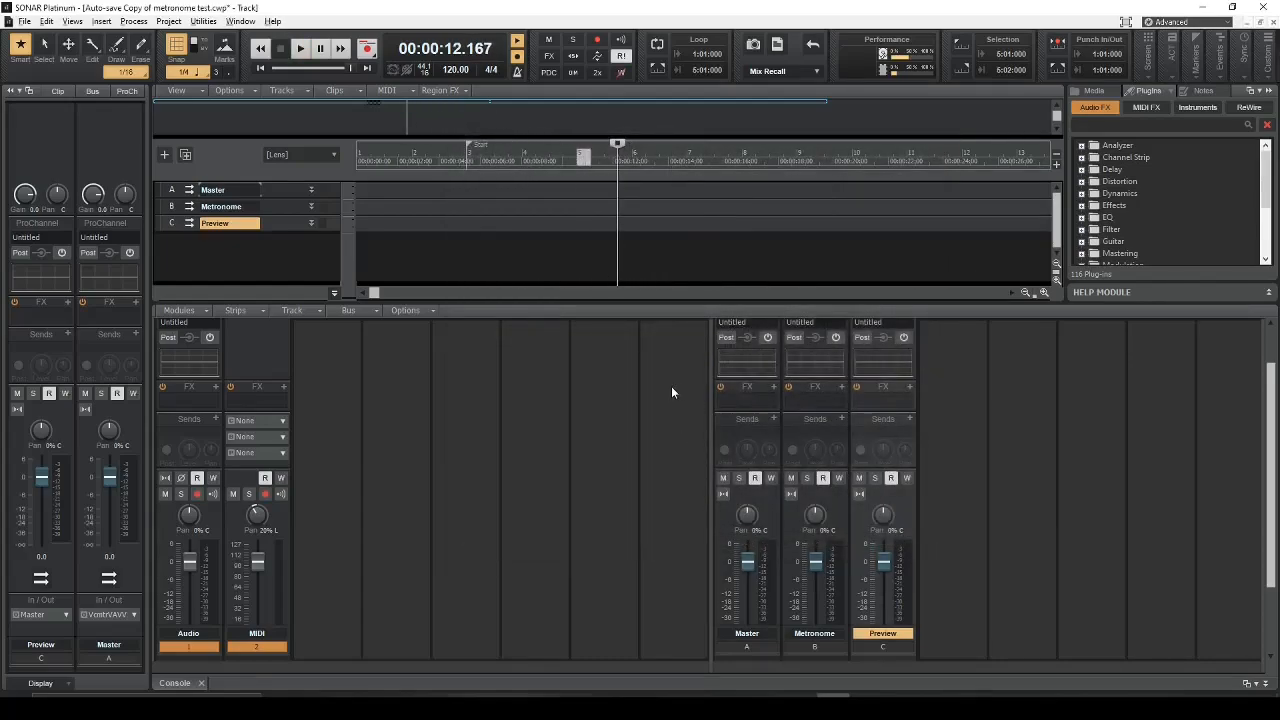
Step: Switch the project's metronome to Use Audio Metronome, apply the change and test it with a short playback
key(p)
click(596, 236)
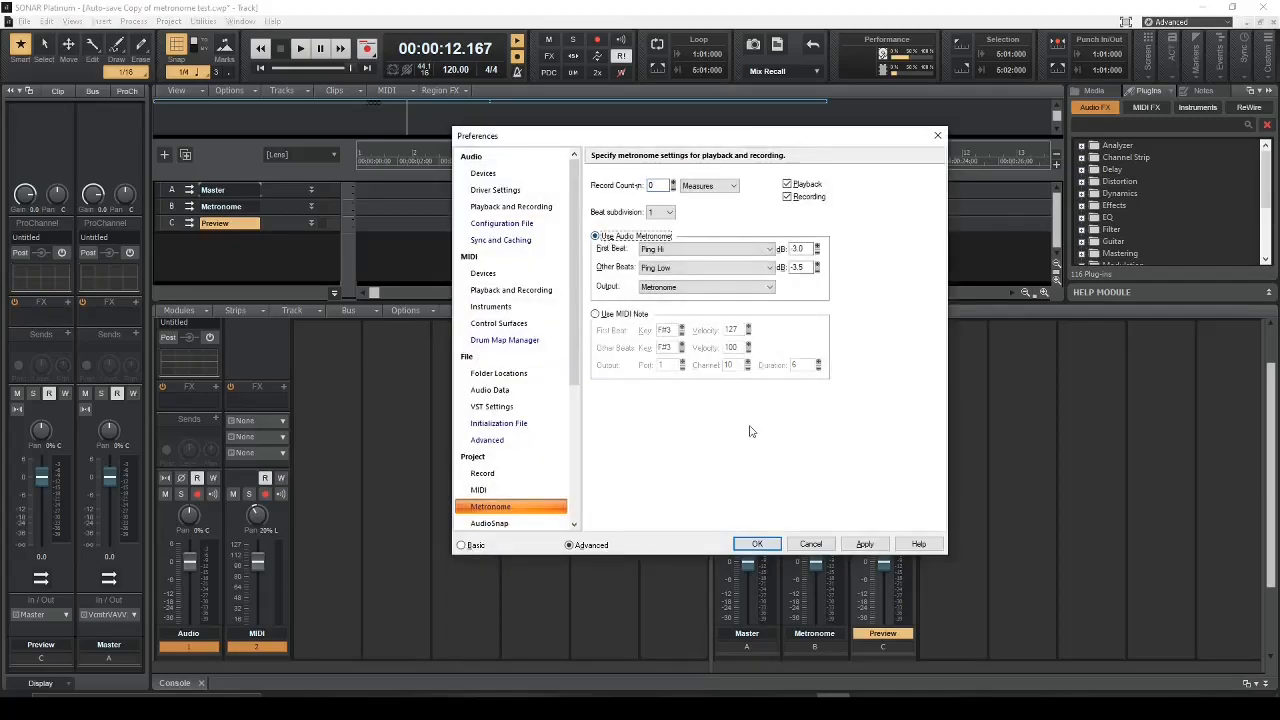
click(865, 544)
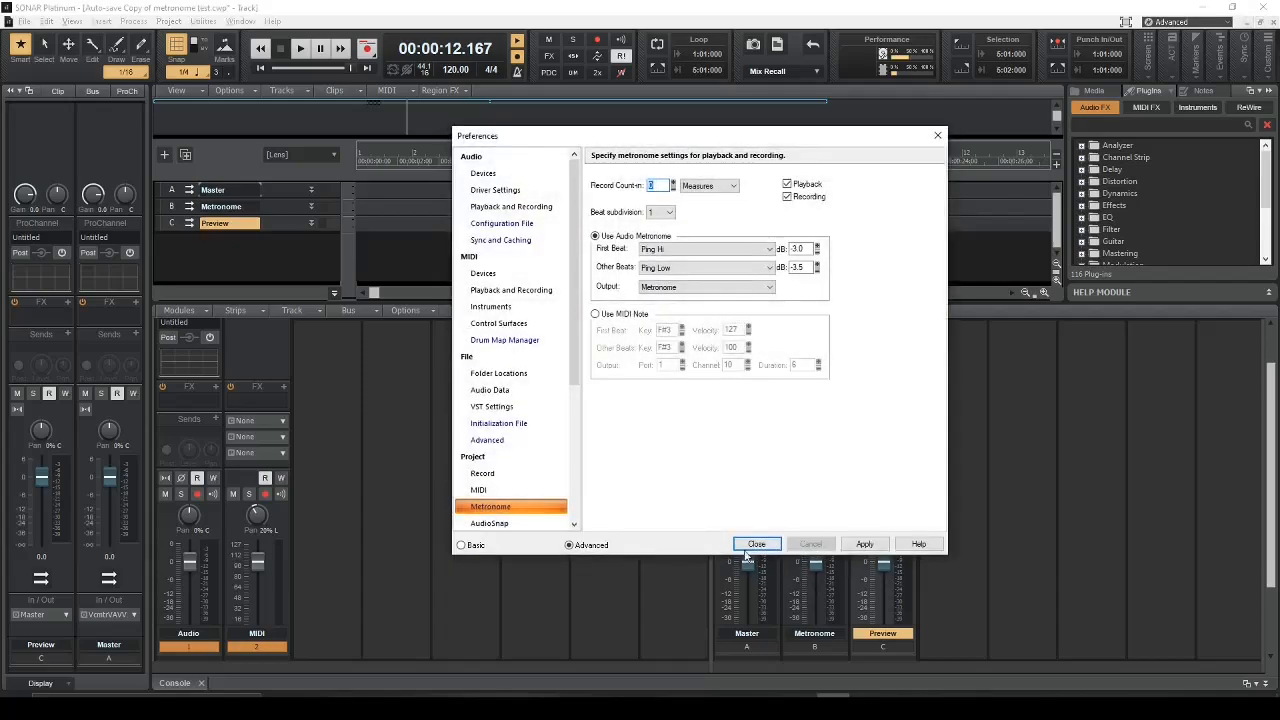
click(757, 544)
key(space)
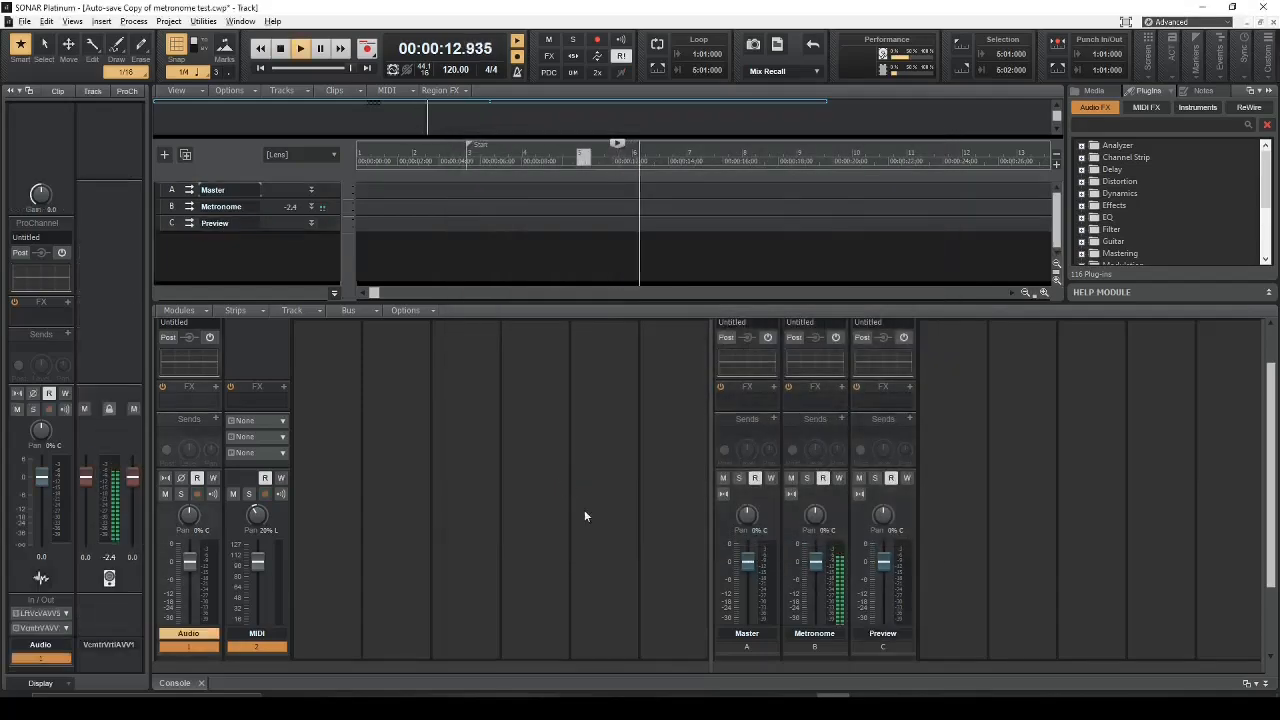
key(space)
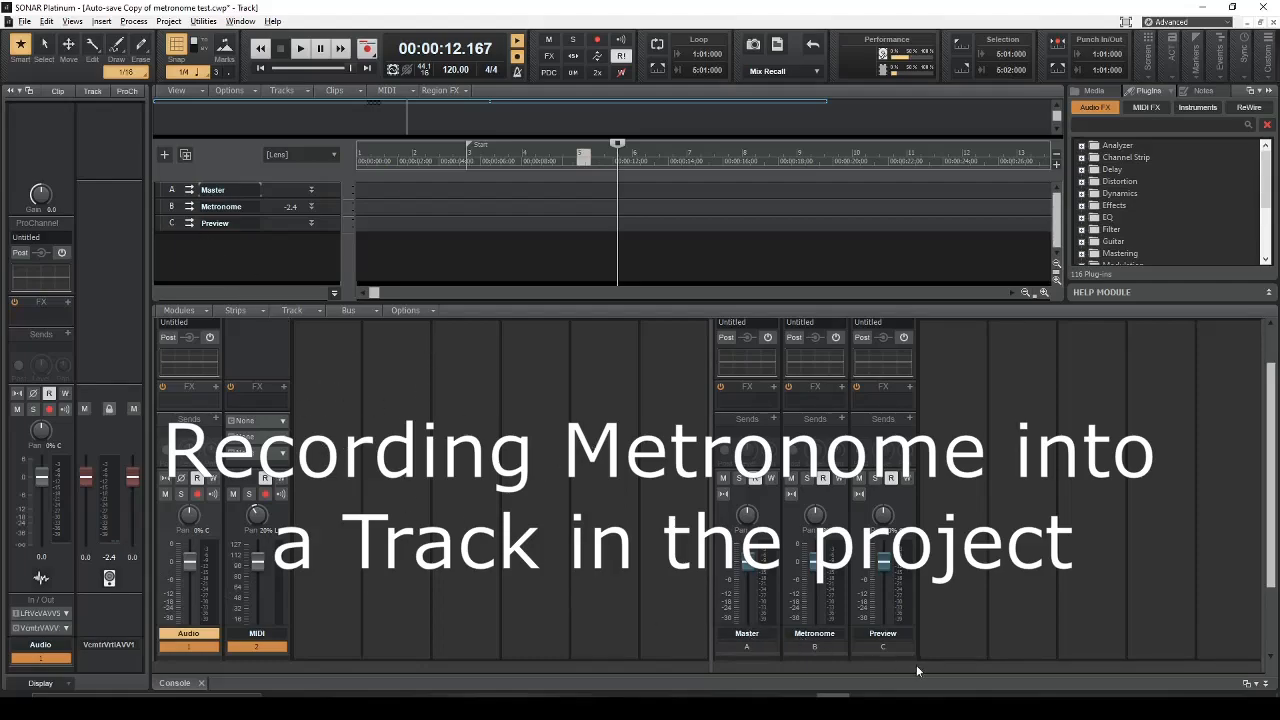
scroll(481, 468, down, 2)
scroll(481, 468, up, 5)
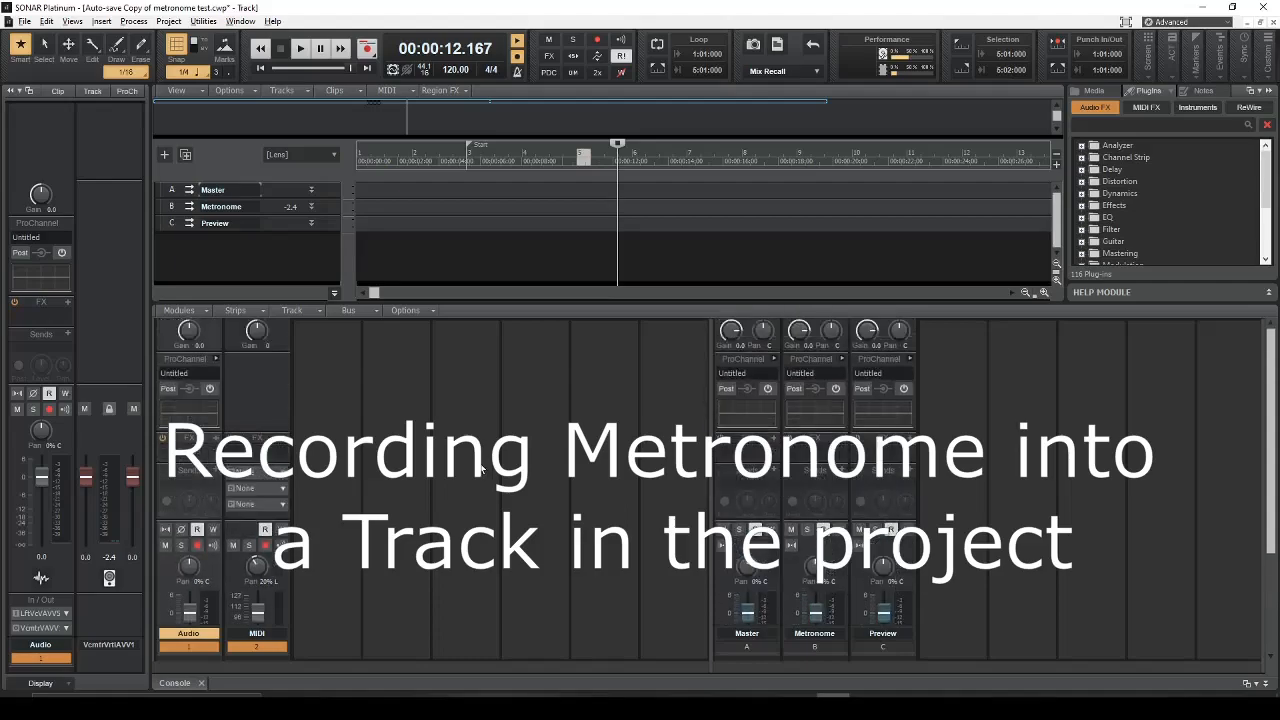
scroll(465, 460, down, 3)
scroll(472, 430, up, 3)
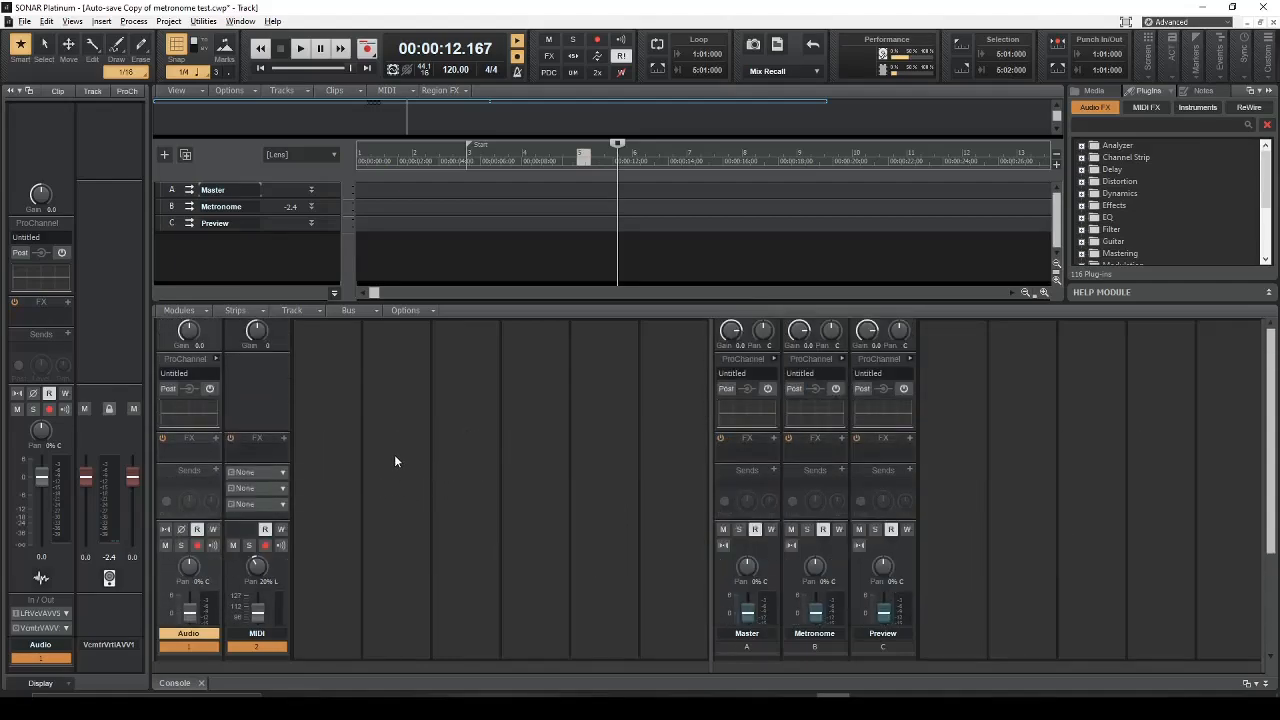
scroll(375, 470, down, 3)
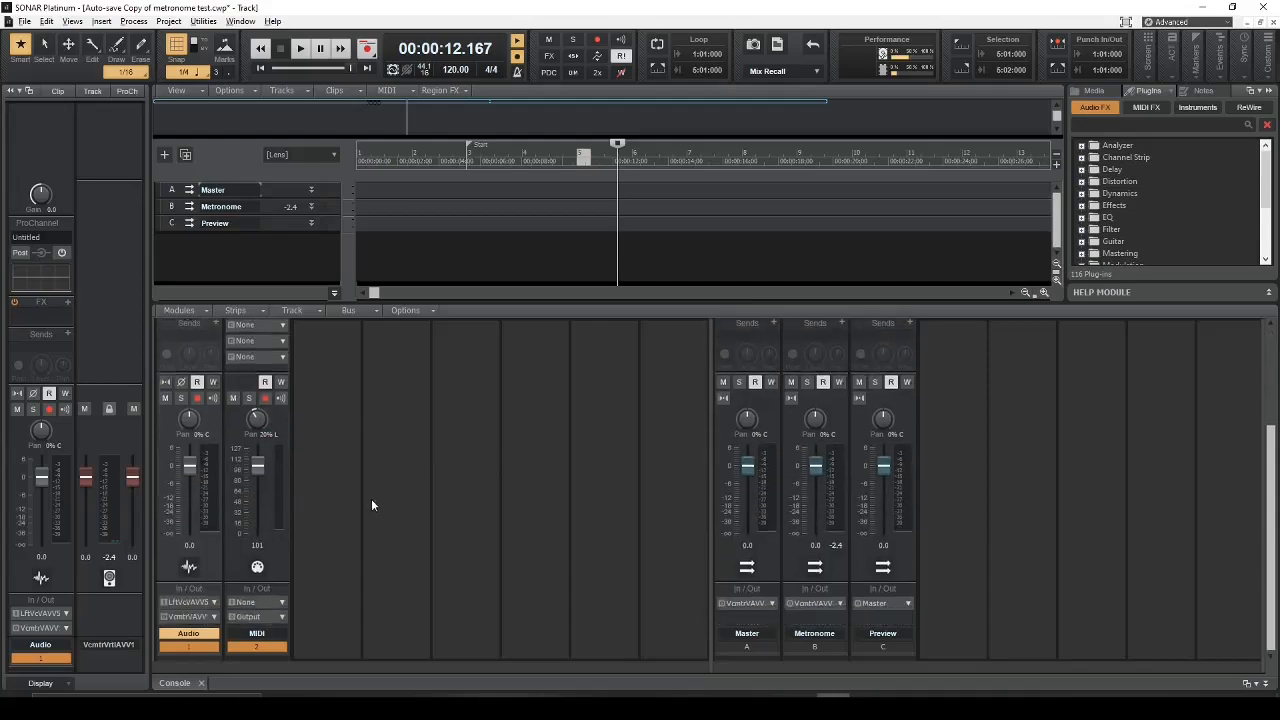
scroll(370, 500, up, 3)
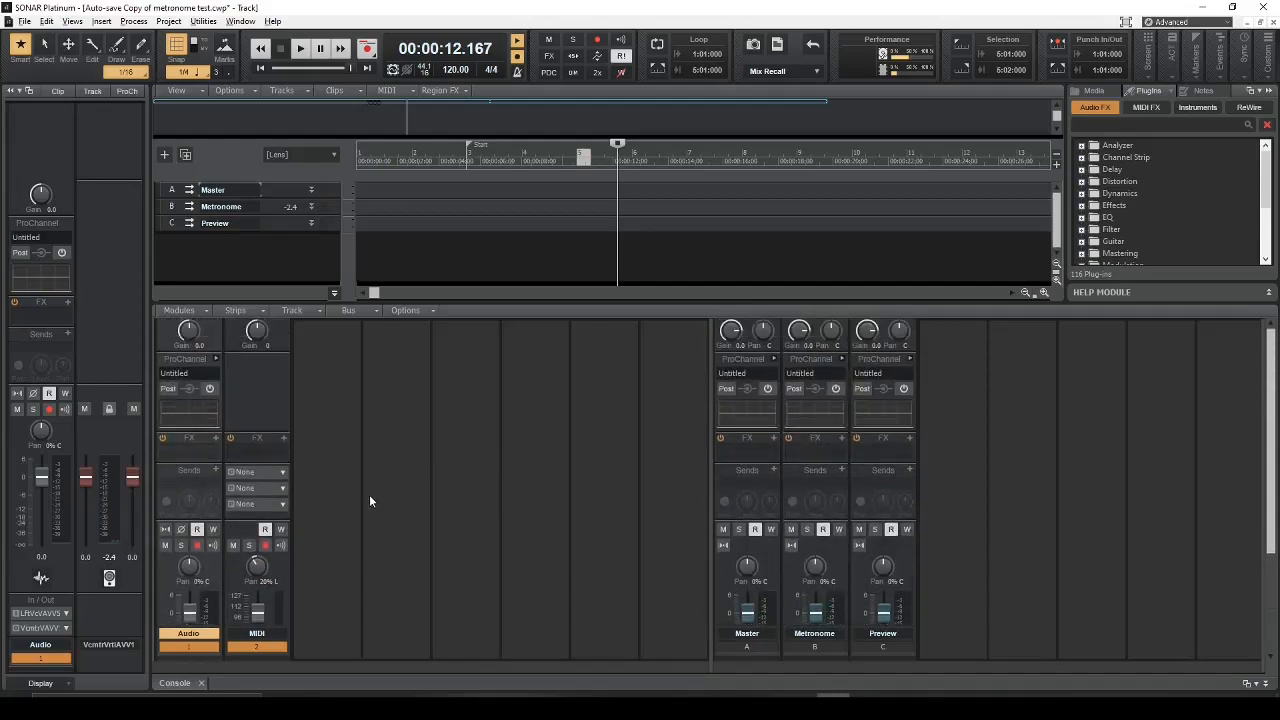
Step: Insert a new audio track in the Console and name it Click
scroll(348, 491, down, 3)
right_click(342, 517)
click(380, 523)
double_click(328, 635)
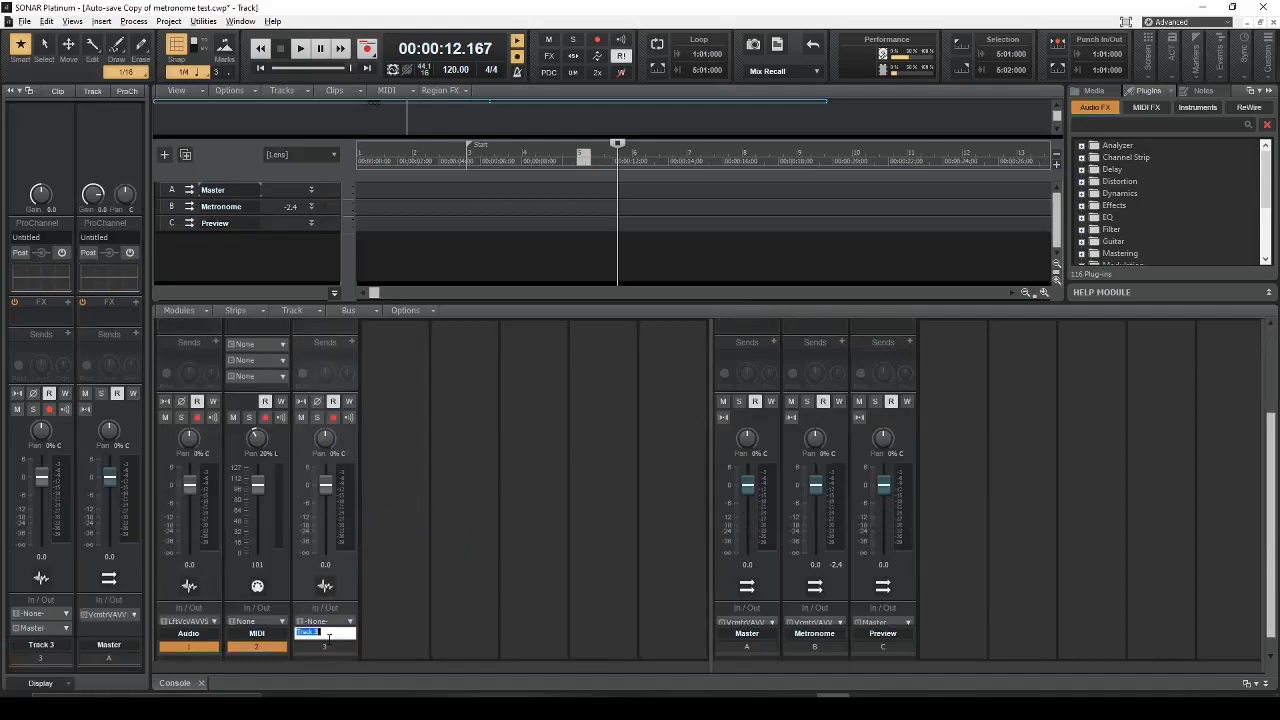
text(S)
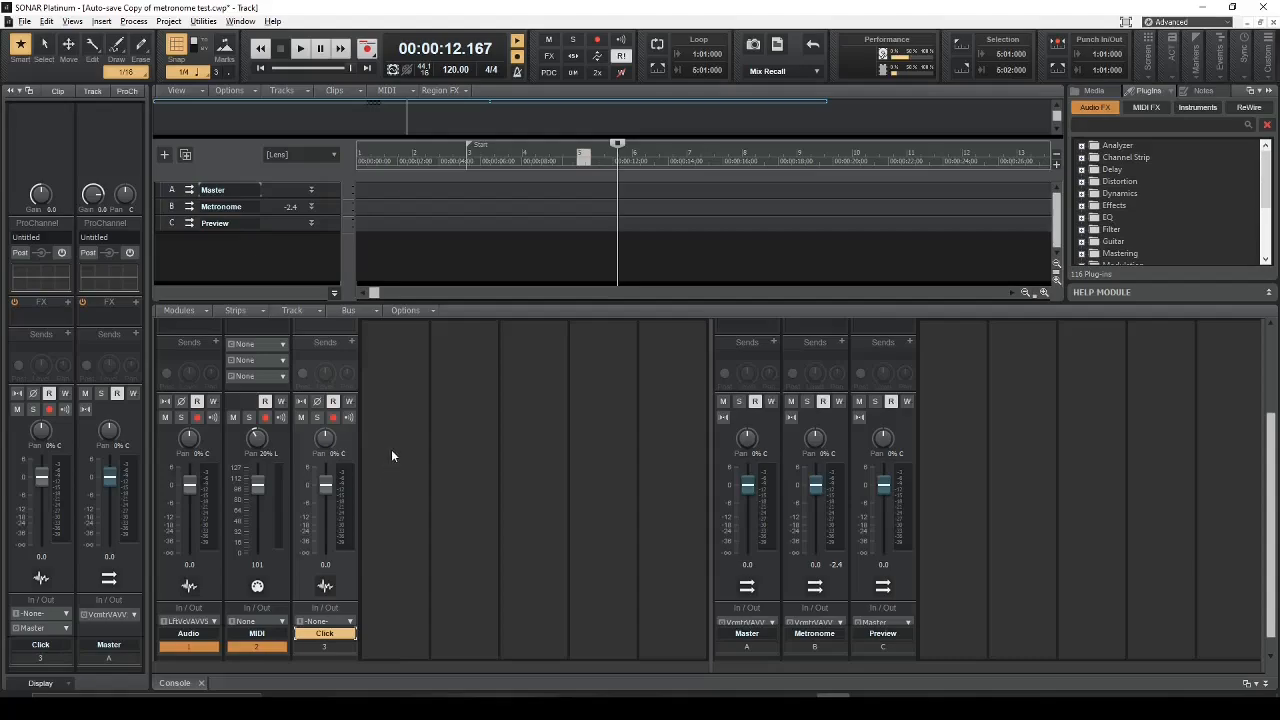
Step: Route the Metronome bus's output to a new patch point
click(838, 587)
click(352, 579)
click(836, 575)
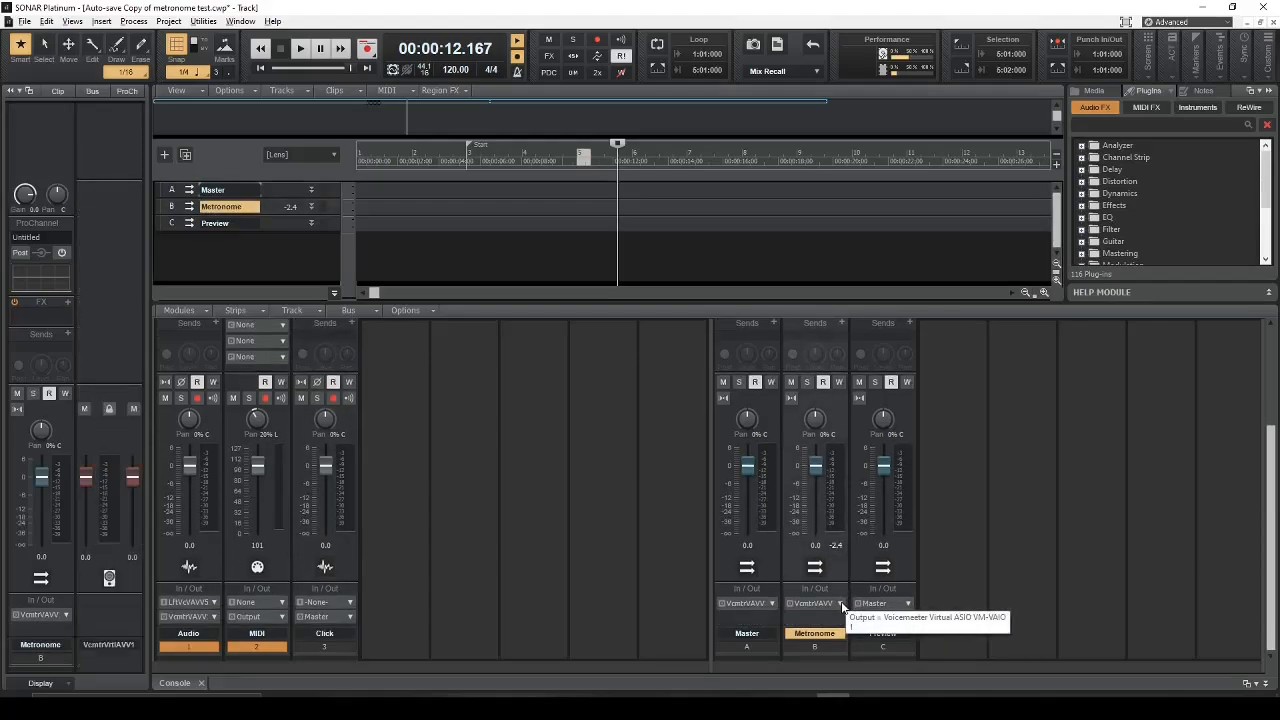
click(840, 604)
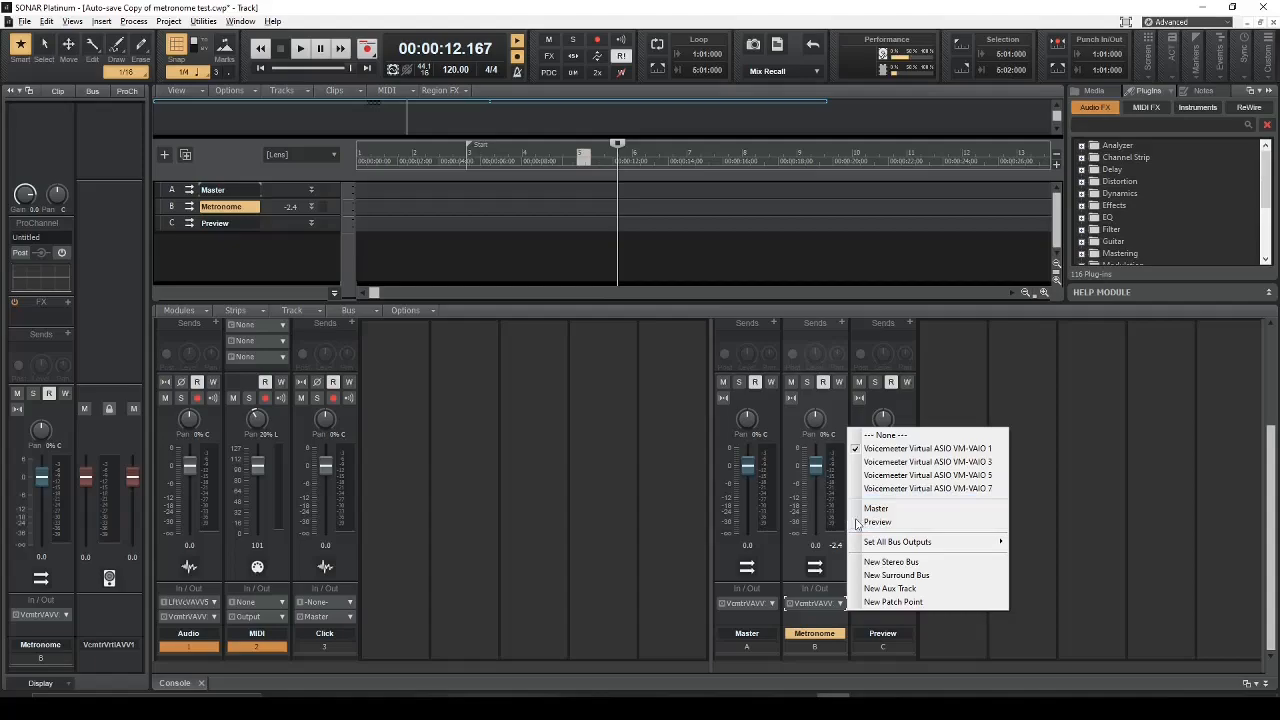
click(925, 602)
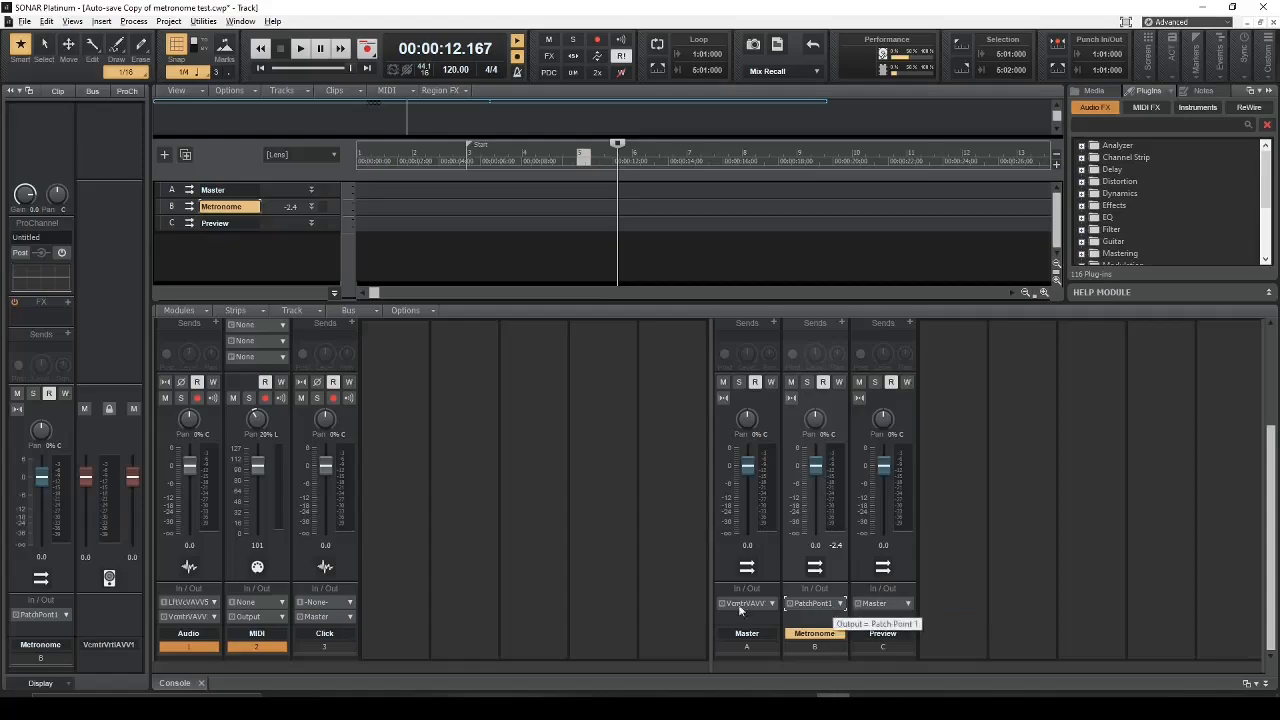
Step: Set the Click track's input to Patch Point 1: Stereo and play the project briefly to test the routing
click(350, 602)
mouse_move(440, 557)
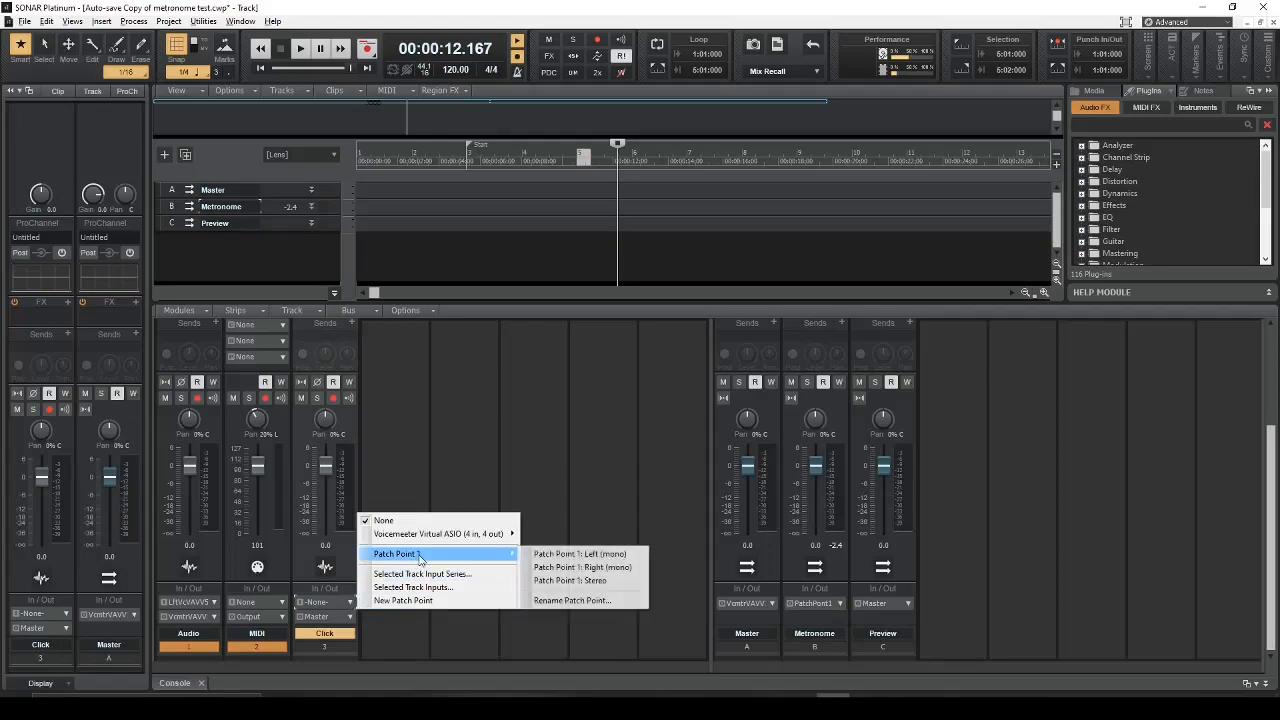
click(584, 578)
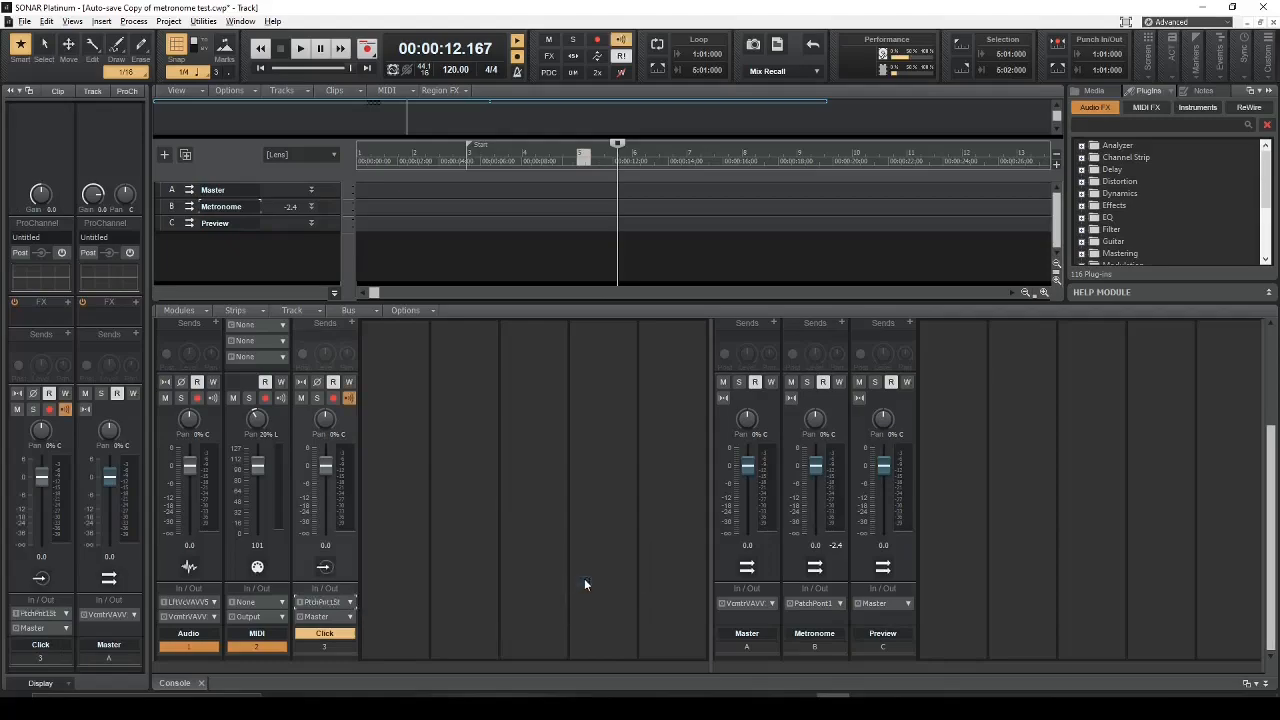
key(space)
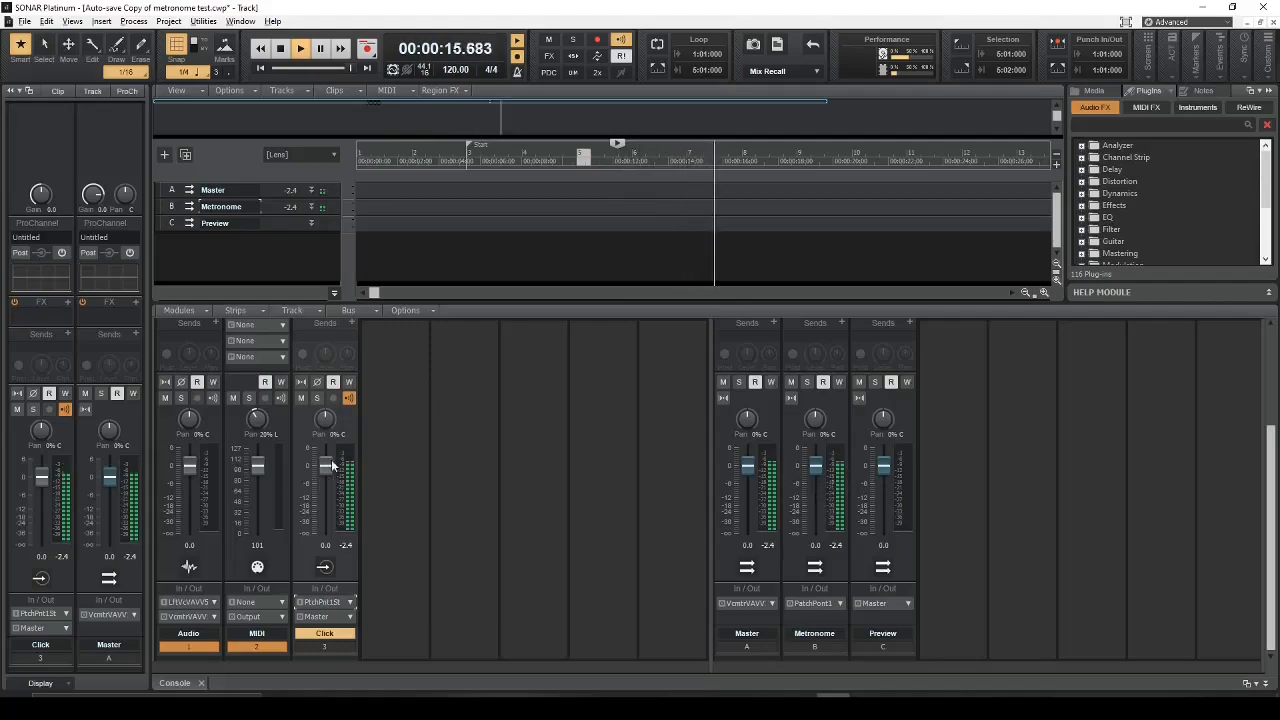
key(space)
Step: Record the metronome onto the armed Click track from the project start to about the middle of measure 7
scroll(366, 457, up, 3)
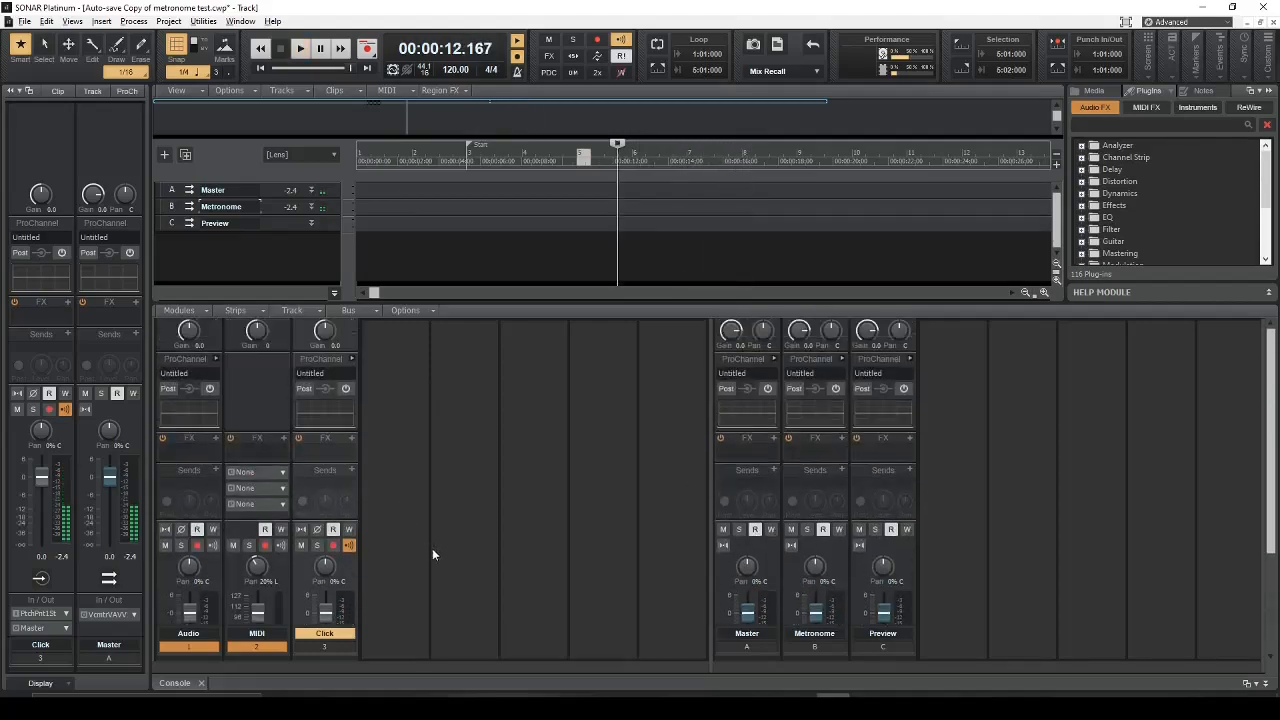
click(260, 69)
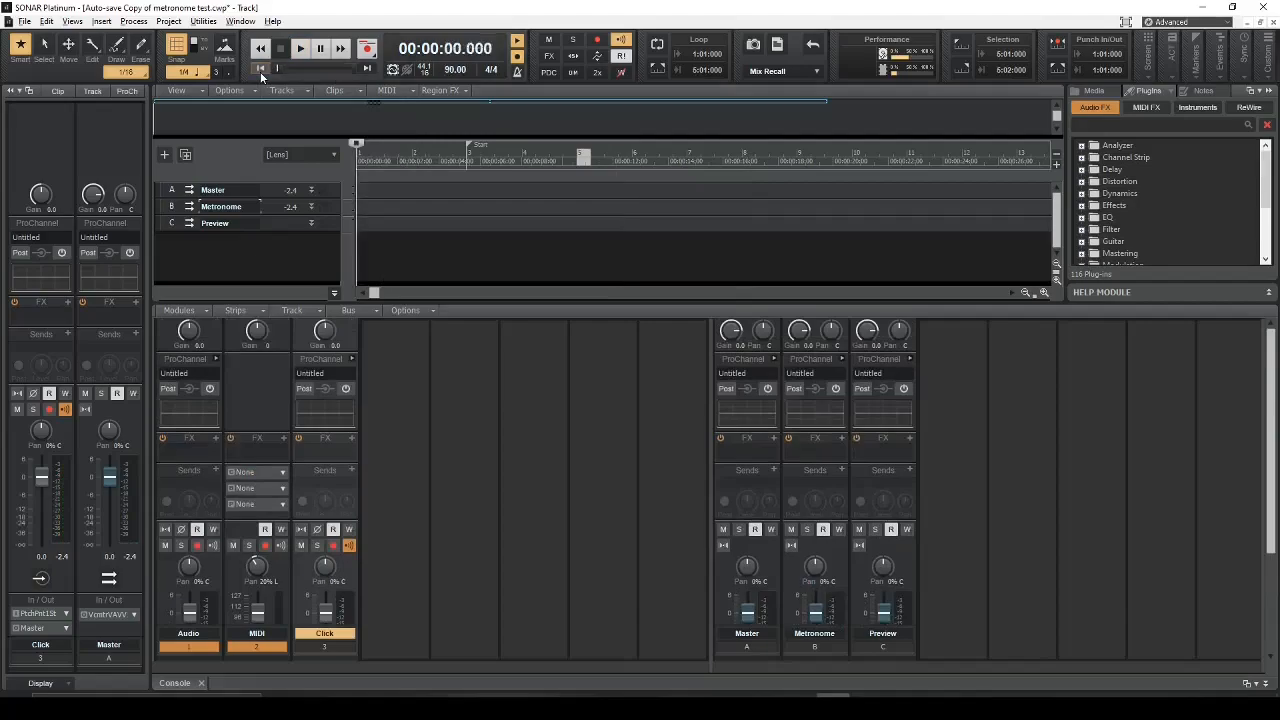
scroll(330, 432, down, 2)
click(333, 449)
click(367, 48)
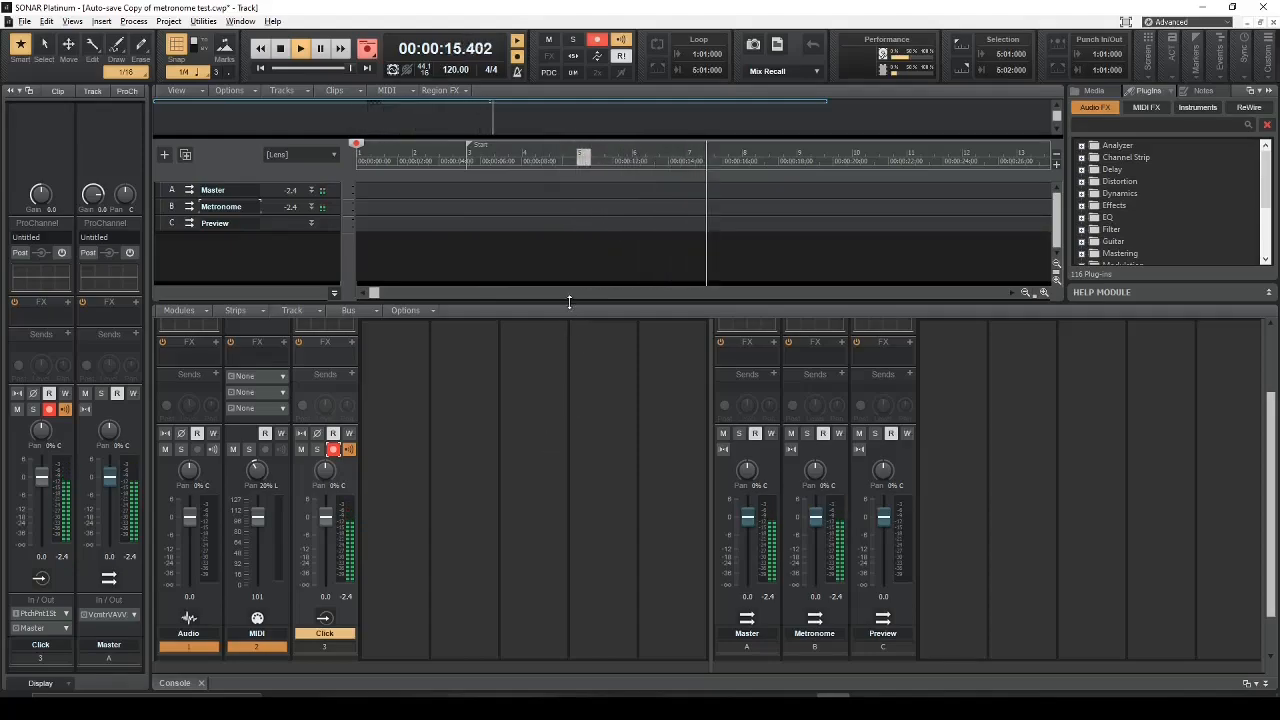
key(space)
Step: Expand the Click track in an enlarged track pane to show its recorded clip and disarm the track
drag(530, 300, 566, 468)
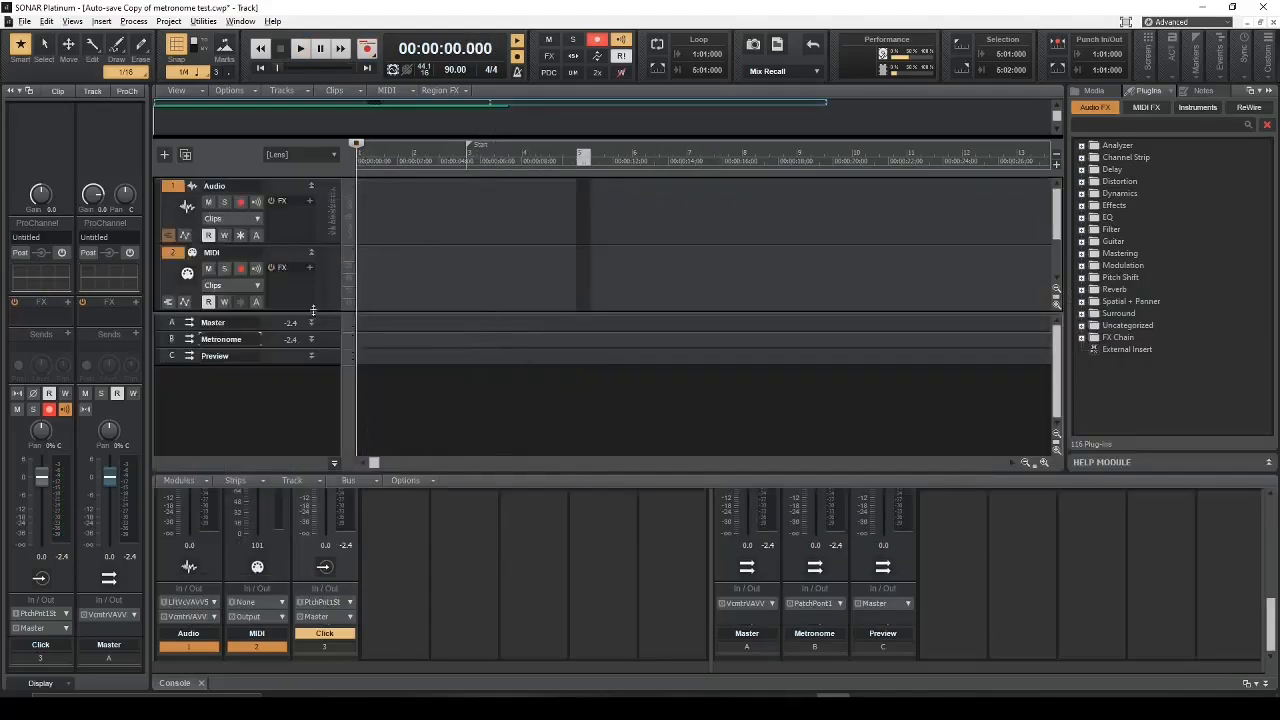
drag(315, 312, 322, 406)
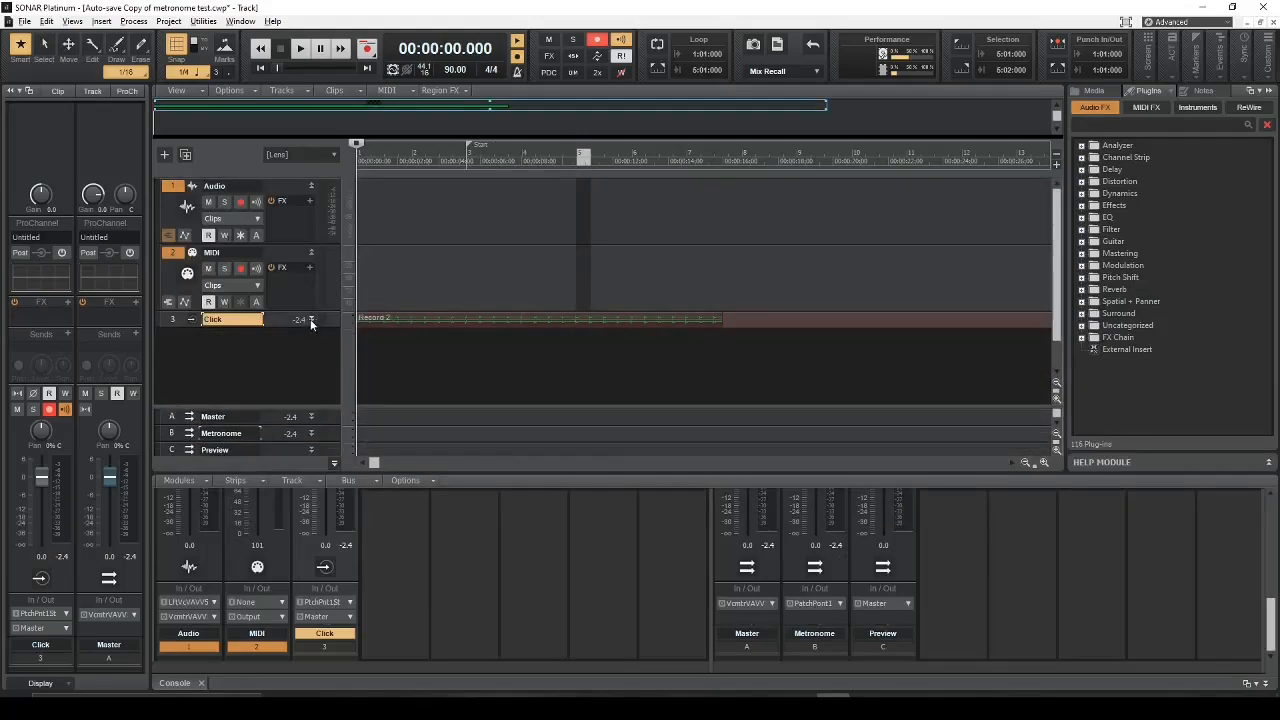
click(311, 320)
scroll(409, 395, down, 1)
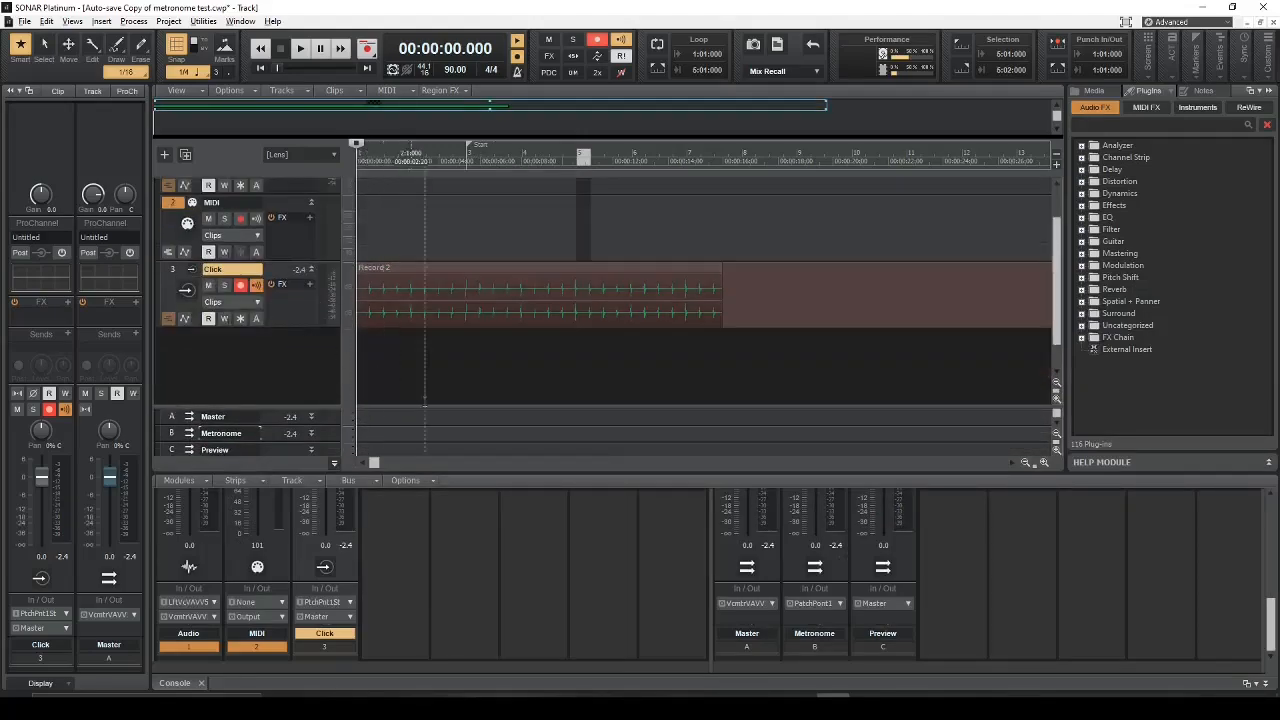
click(240, 285)
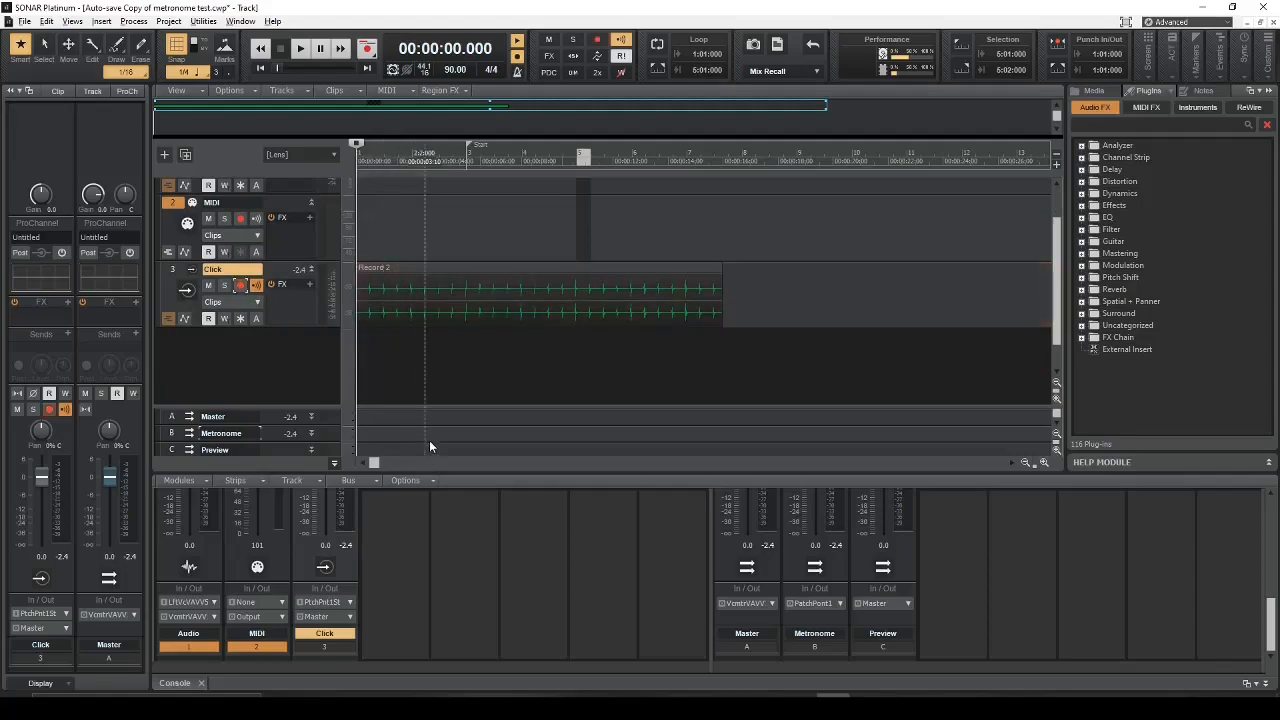
Step: Turn off the metronome and play the recorded click from beat 2 of measure 1
drag(431, 467, 424, 421)
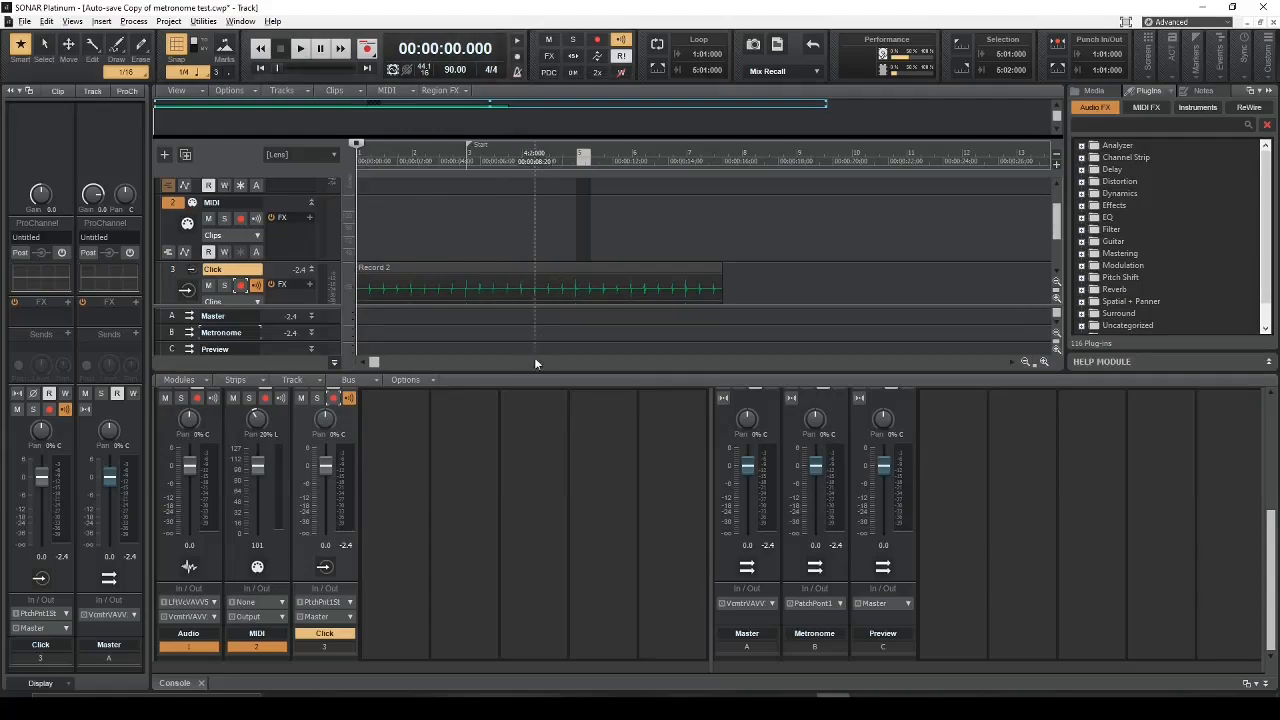
drag(465, 370, 472, 469)
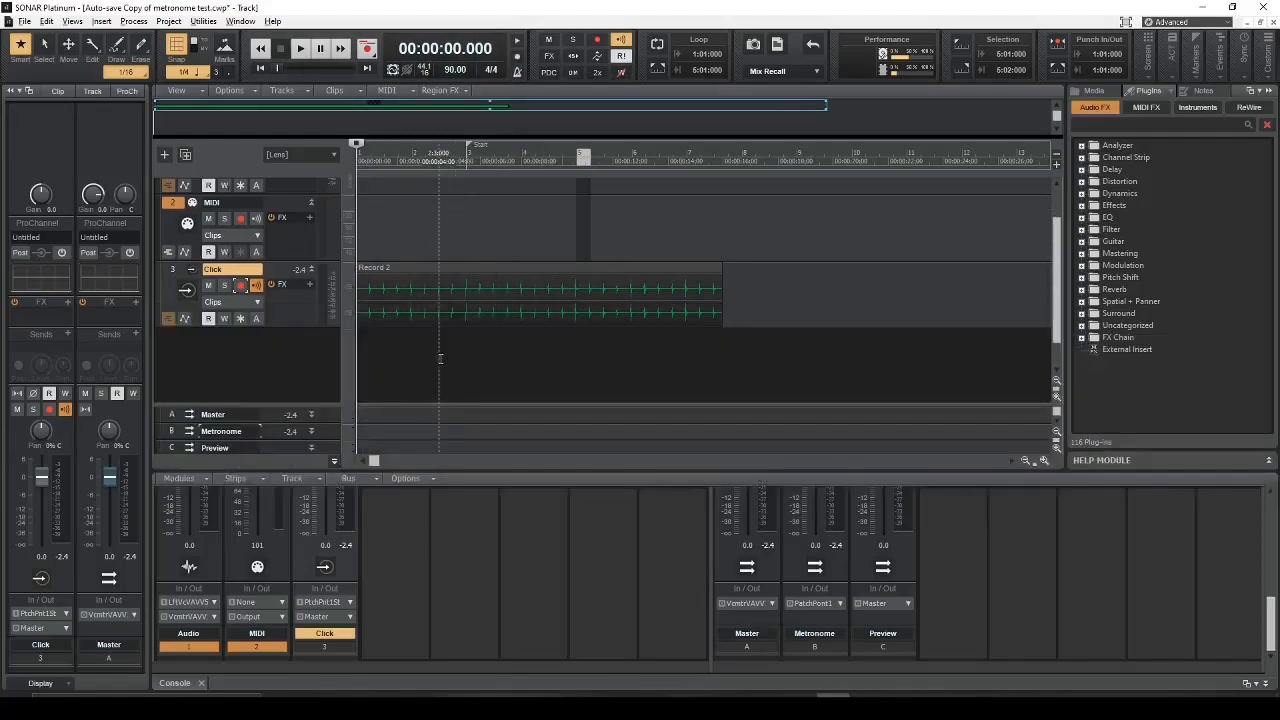
click(383, 349)
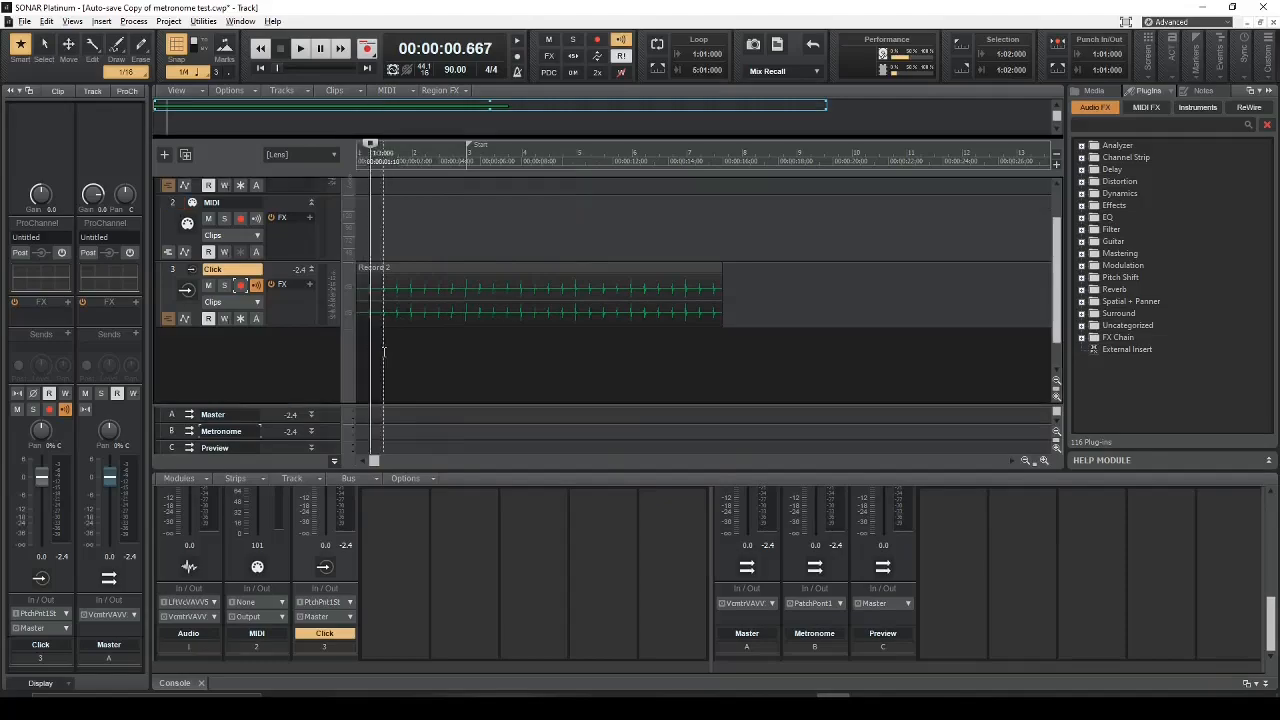
key(space)
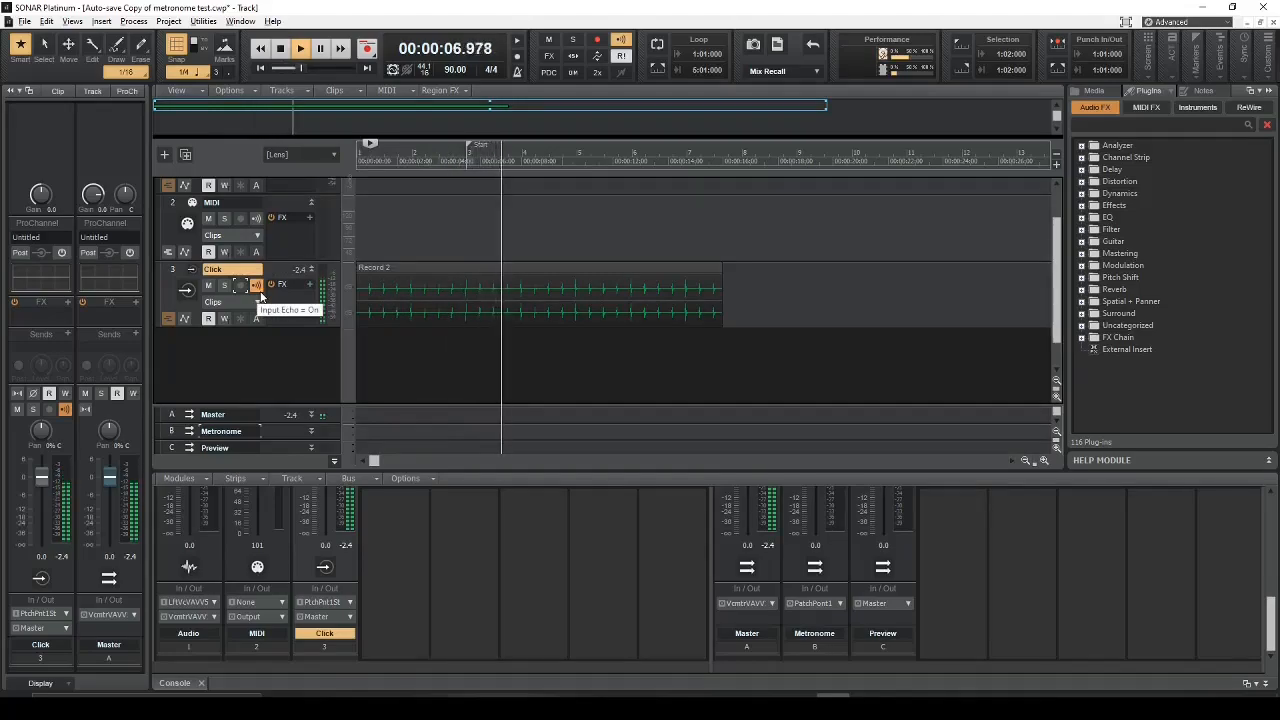
key(space)
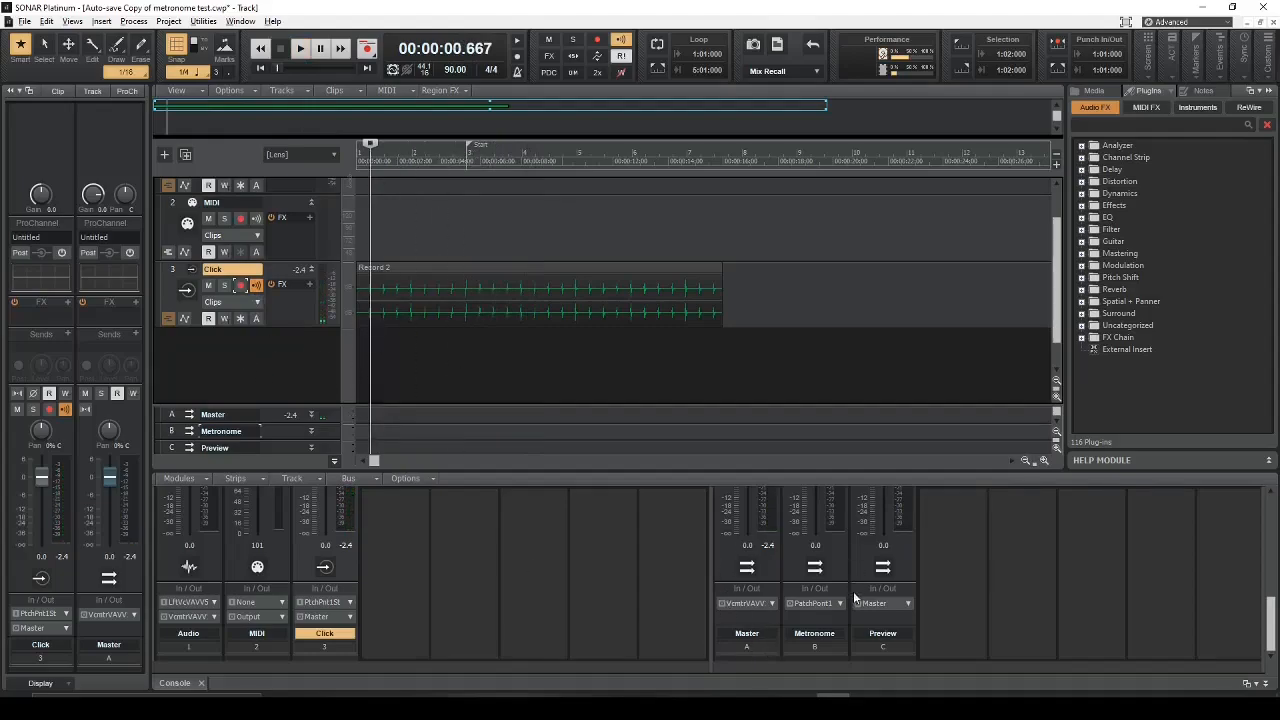
drag(503, 471, 490, 361)
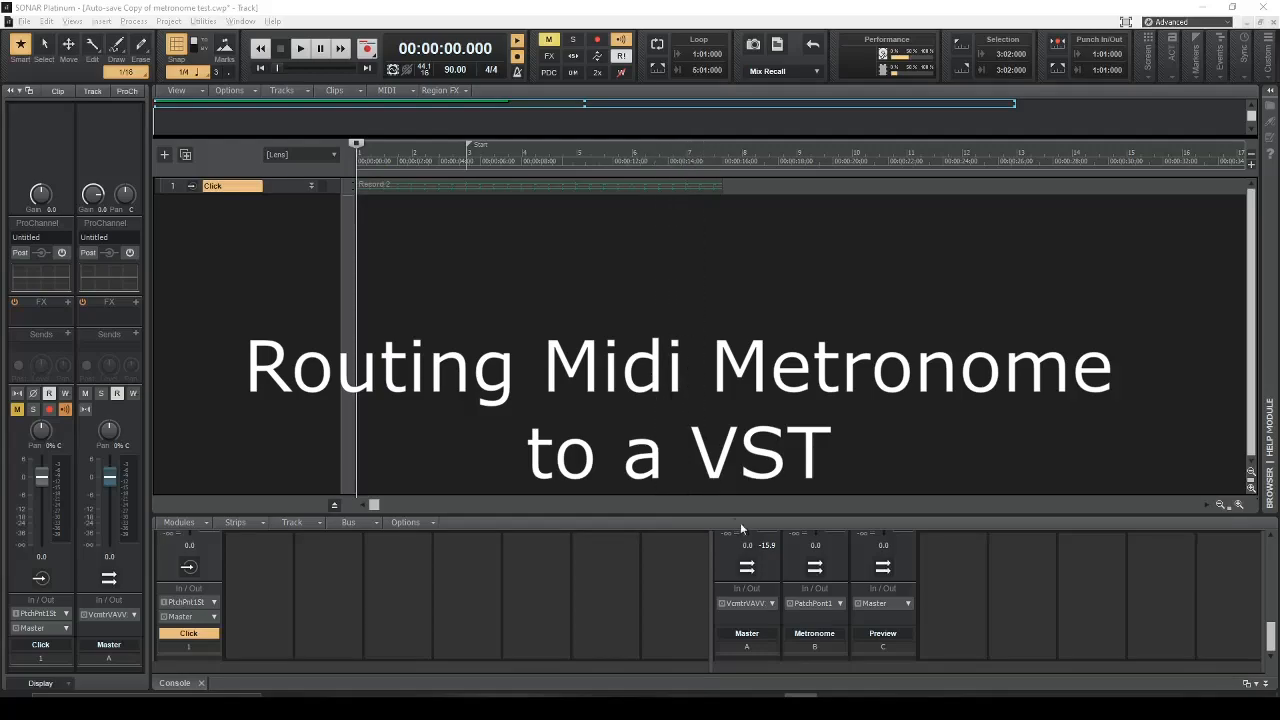
Step: Enlarge the console below the track view to show more modules of each channel strip
drag(769, 514, 720, 343)
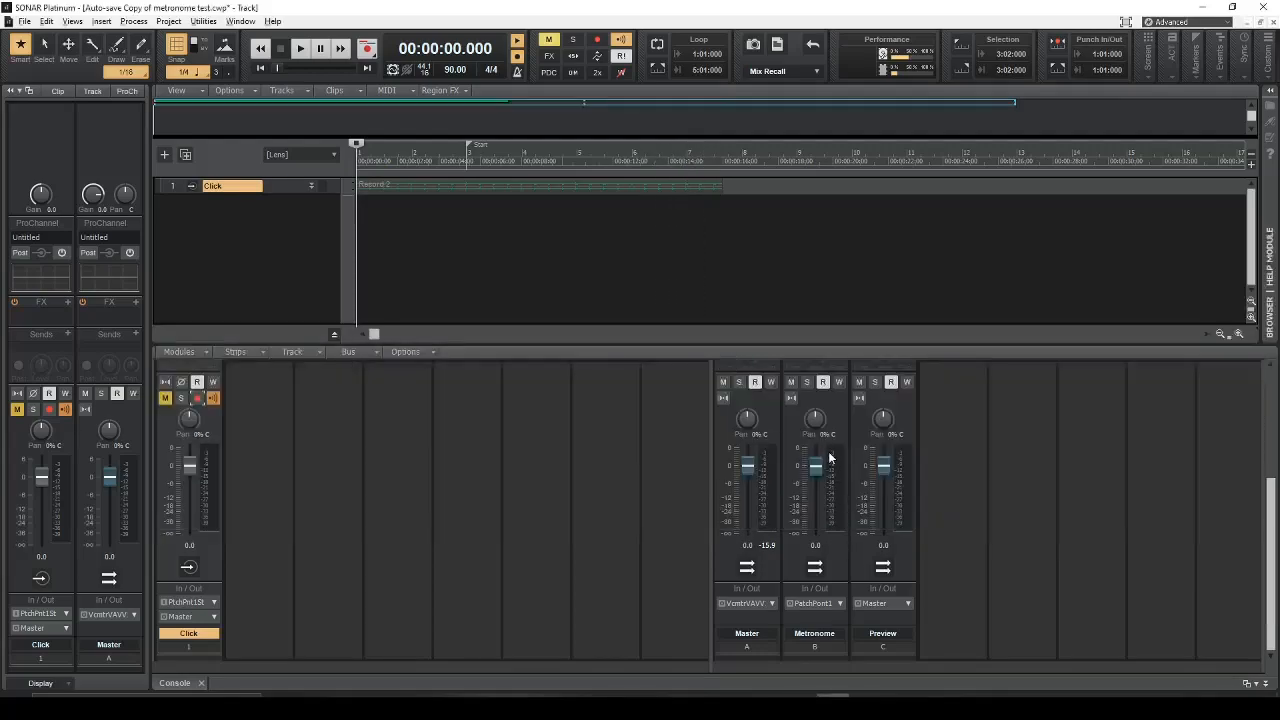
drag(831, 345, 814, 300)
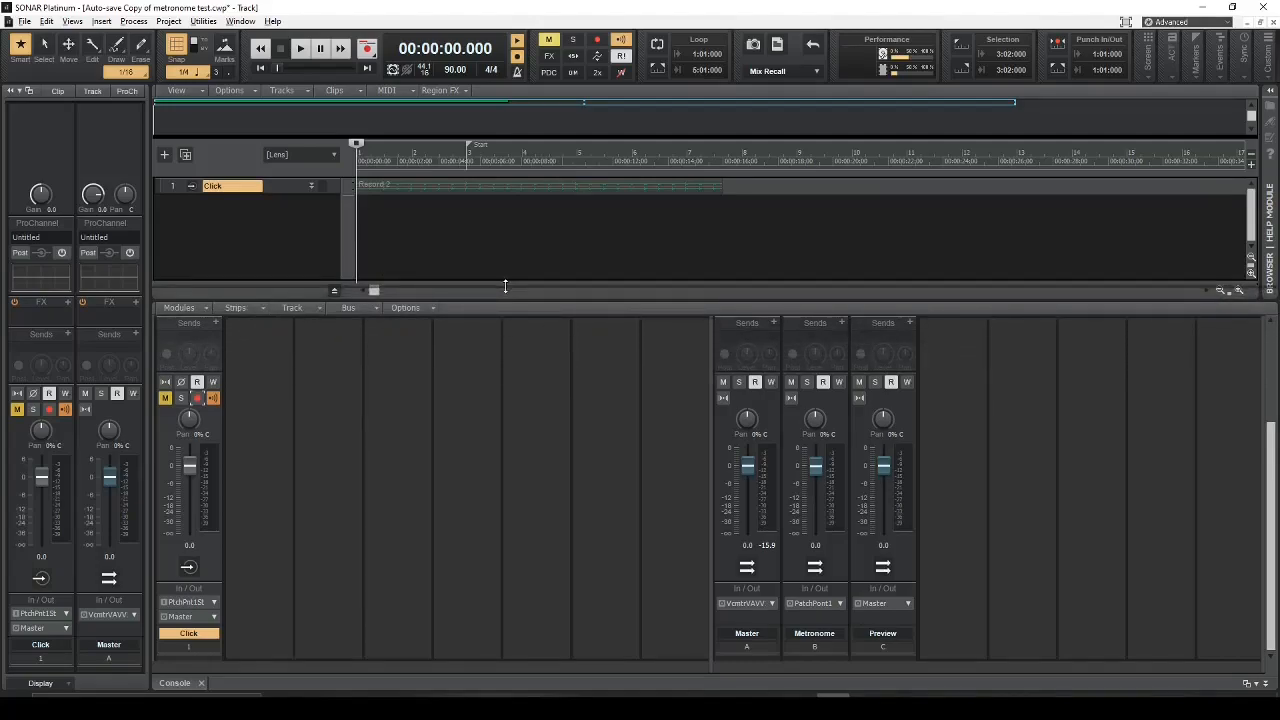
drag(505, 286, 505, 271)
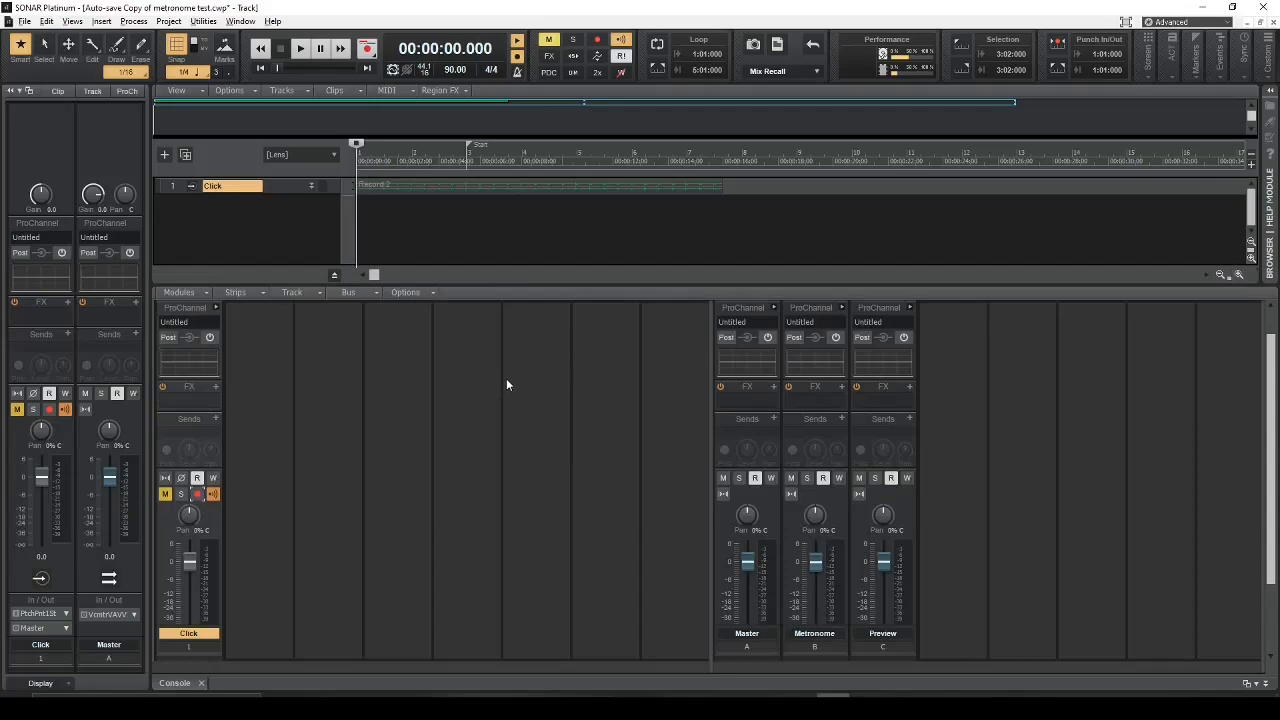
Step: Set the project's metronome preferences to use a MIDI note instead of the audio metronome, and select the output port value
key(p)
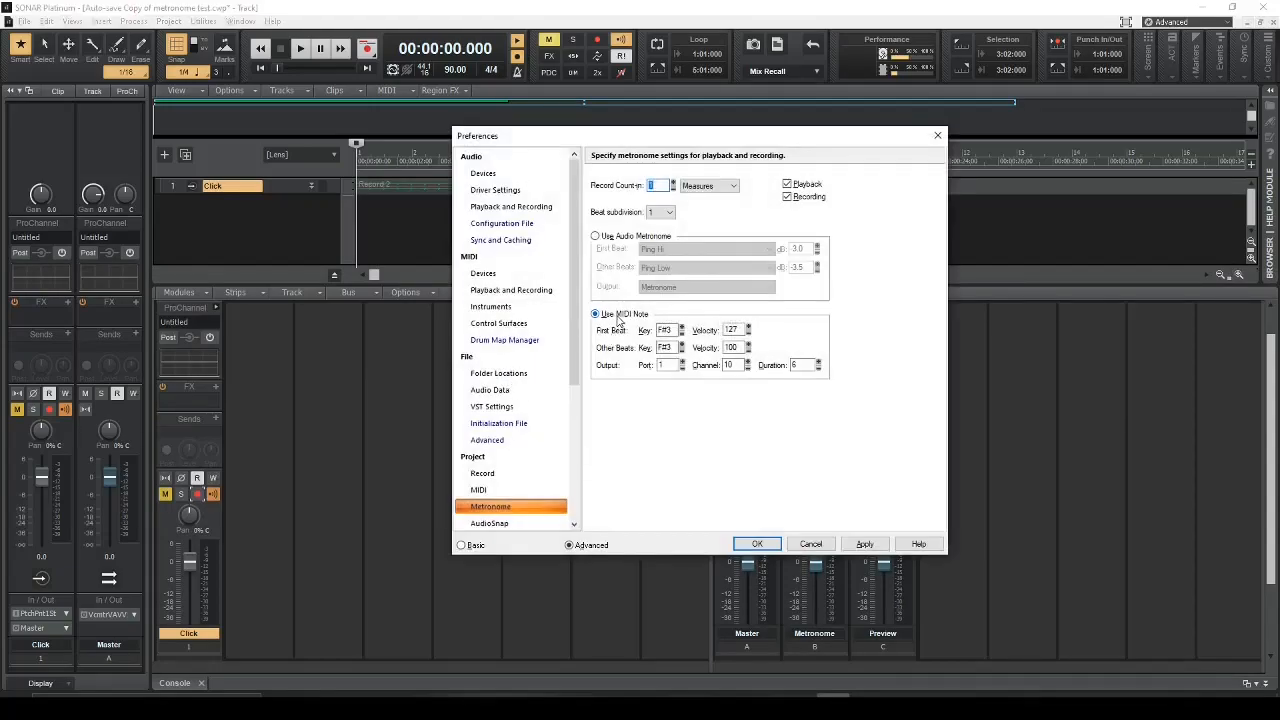
click(596, 236)
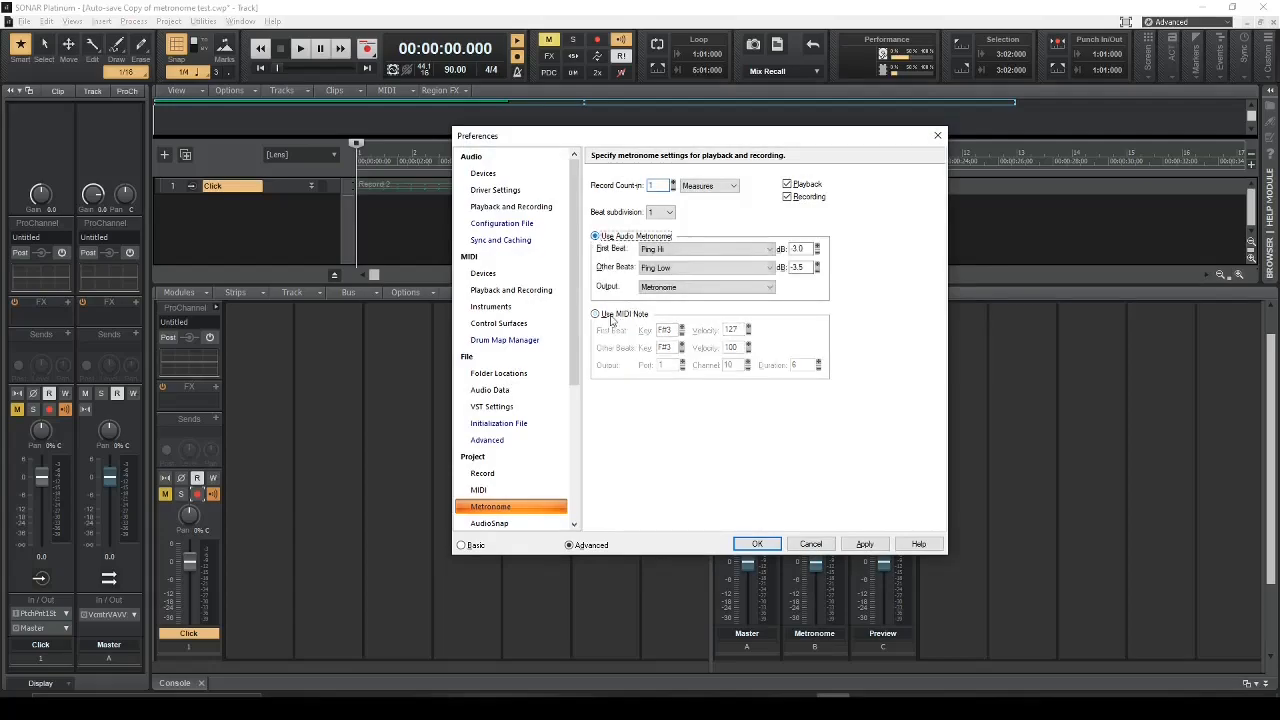
click(597, 314)
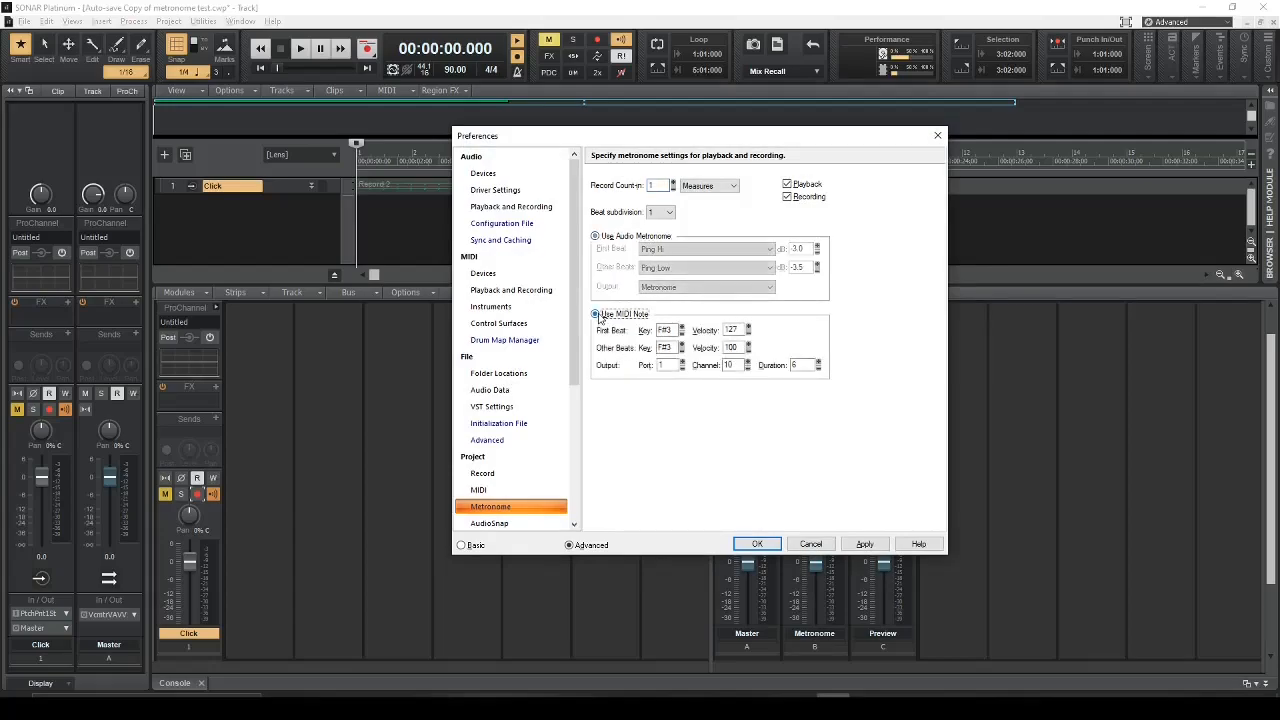
double_click(677, 365)
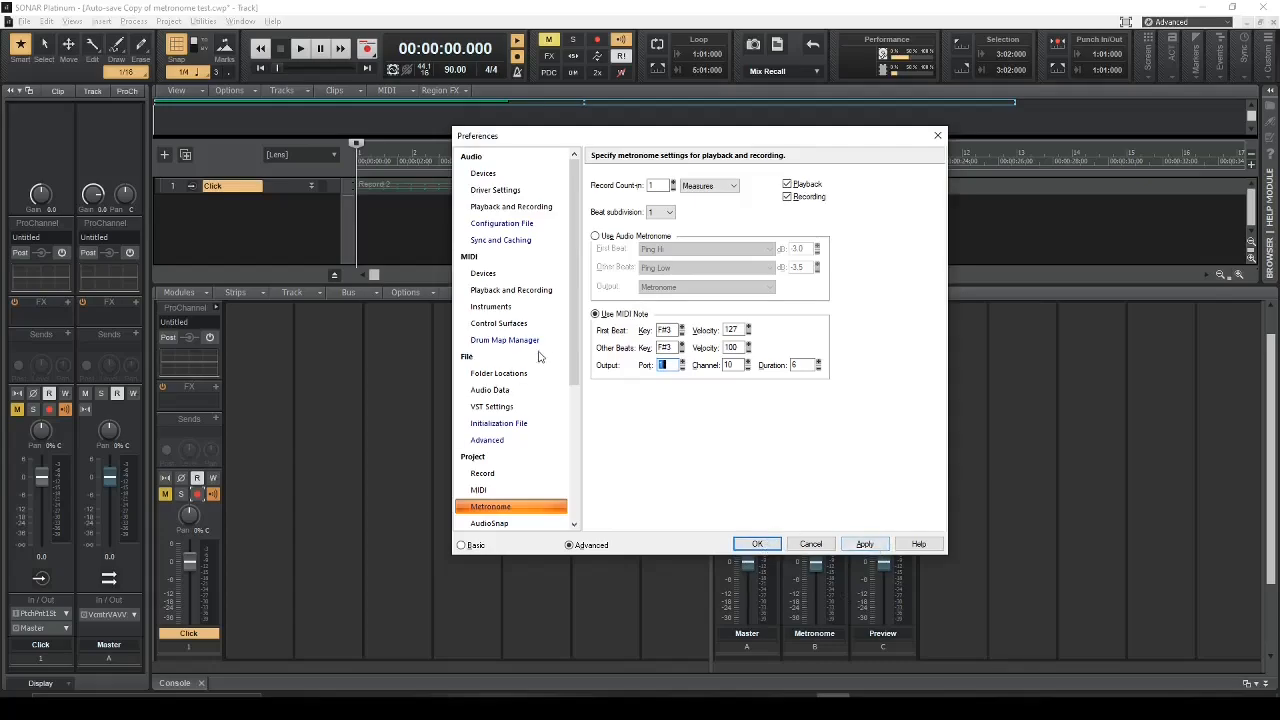
Step: Check which MIDI input and output devices are enabled, apply the preferences and close them
click(498, 323)
mouse_move(573, 318)
mouse_down()
mouse_move(571, 408)
mouse_move(571, 308)
mouse_up()
click(488, 258)
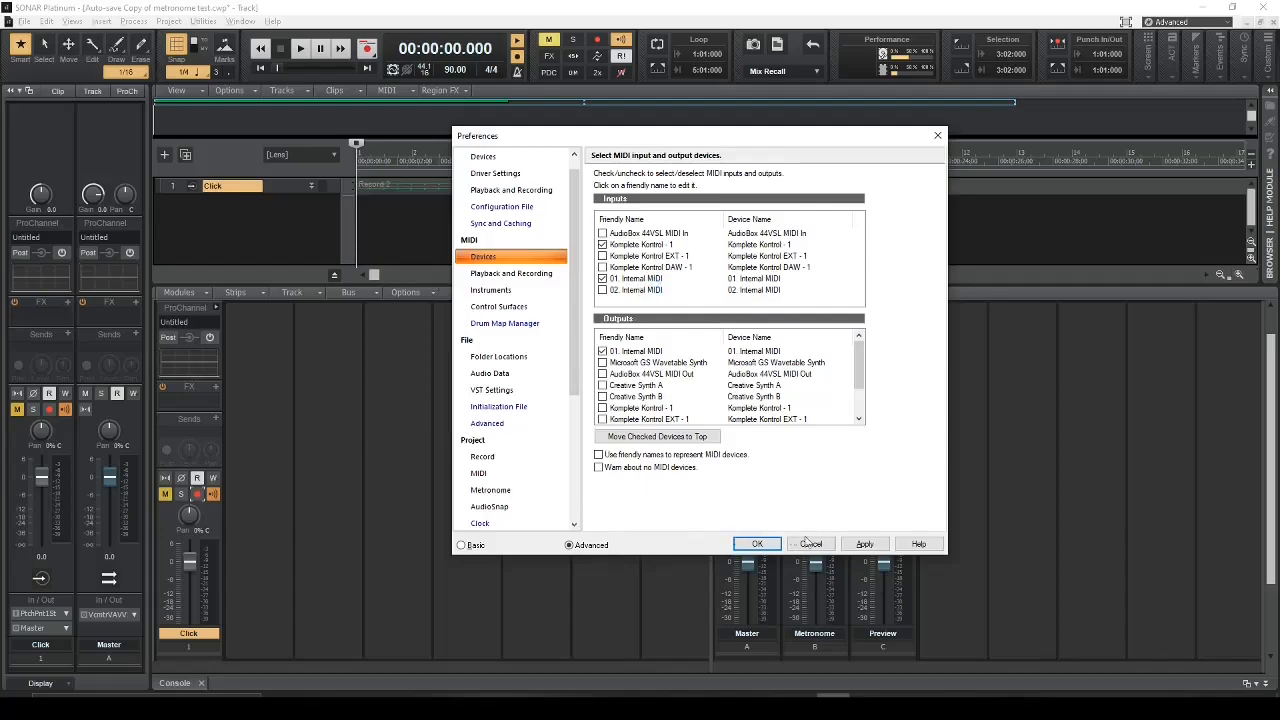
click(864, 546)
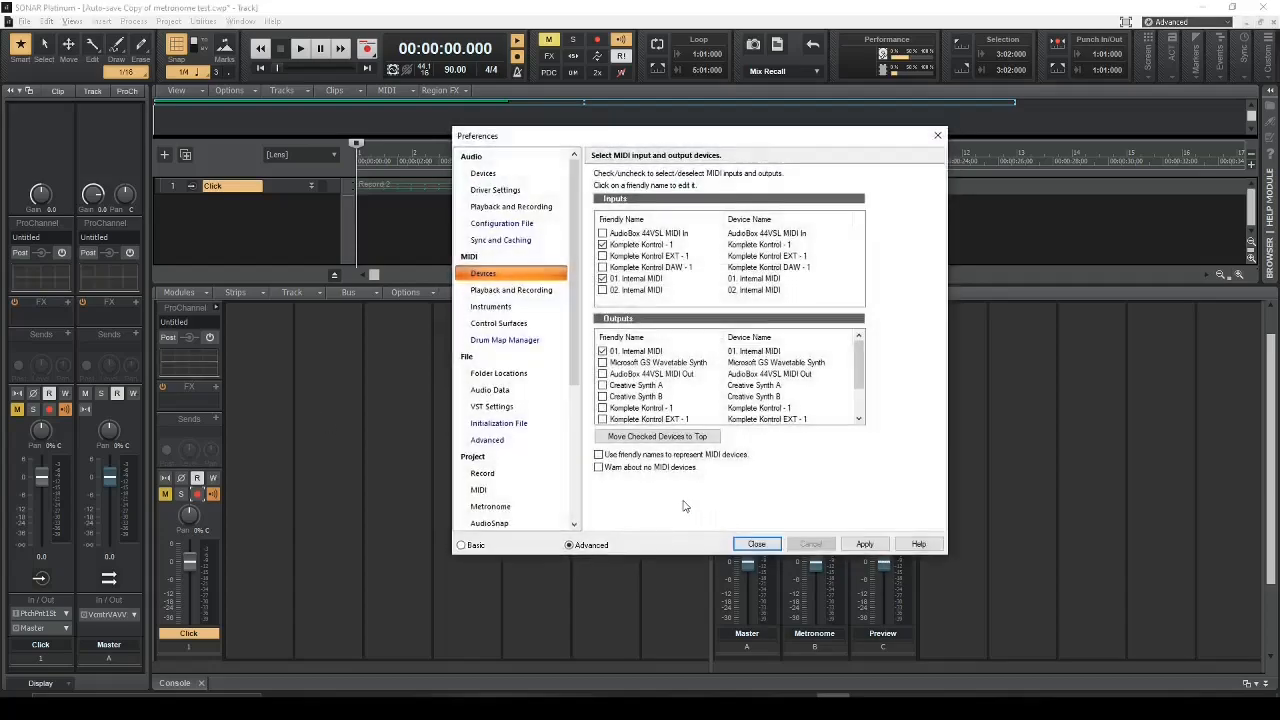
click(757, 544)
Step: Shrink the console to give the track view more room and select the Click track
scroll(806, 431, down, 3)
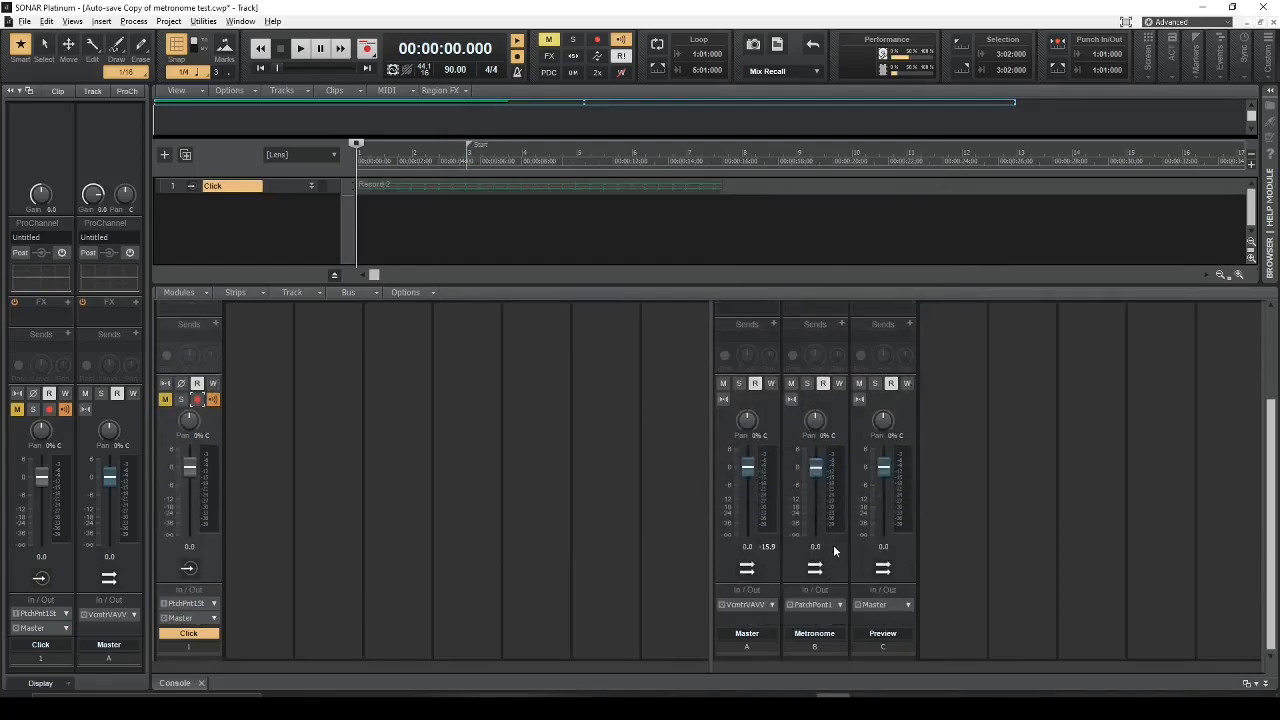
click(833, 547)
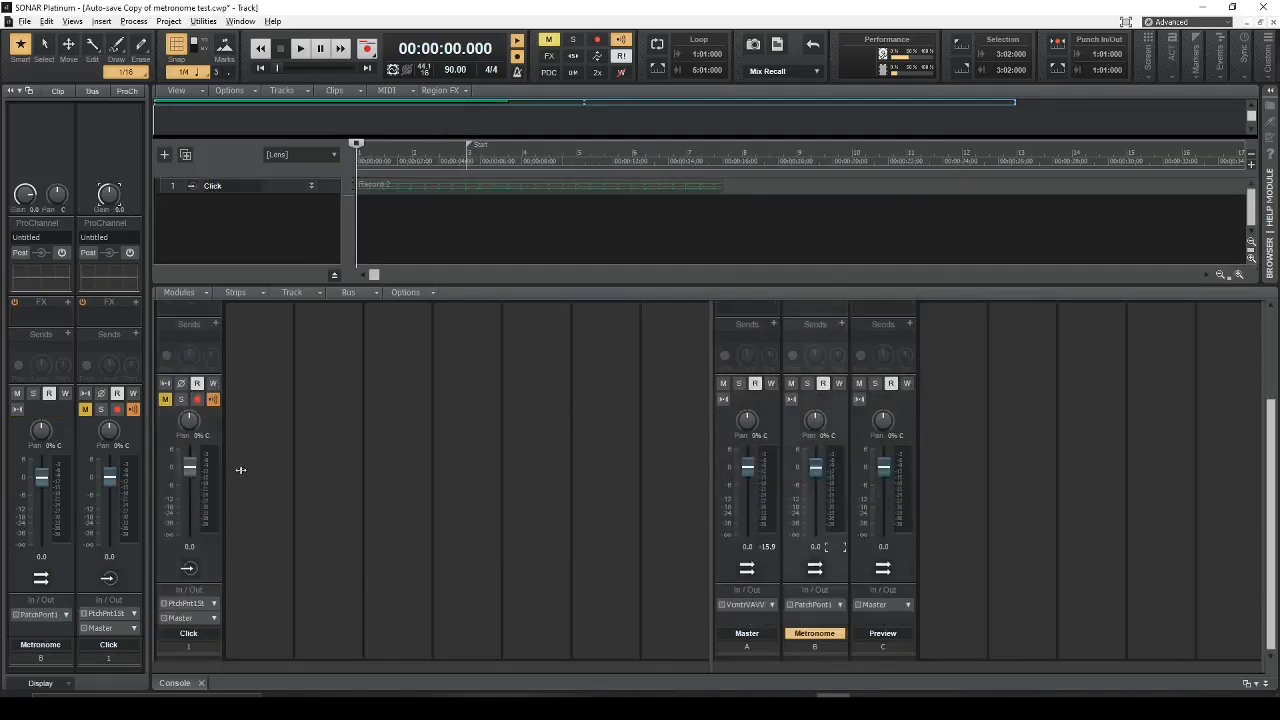
scroll(260, 422, up, 3)
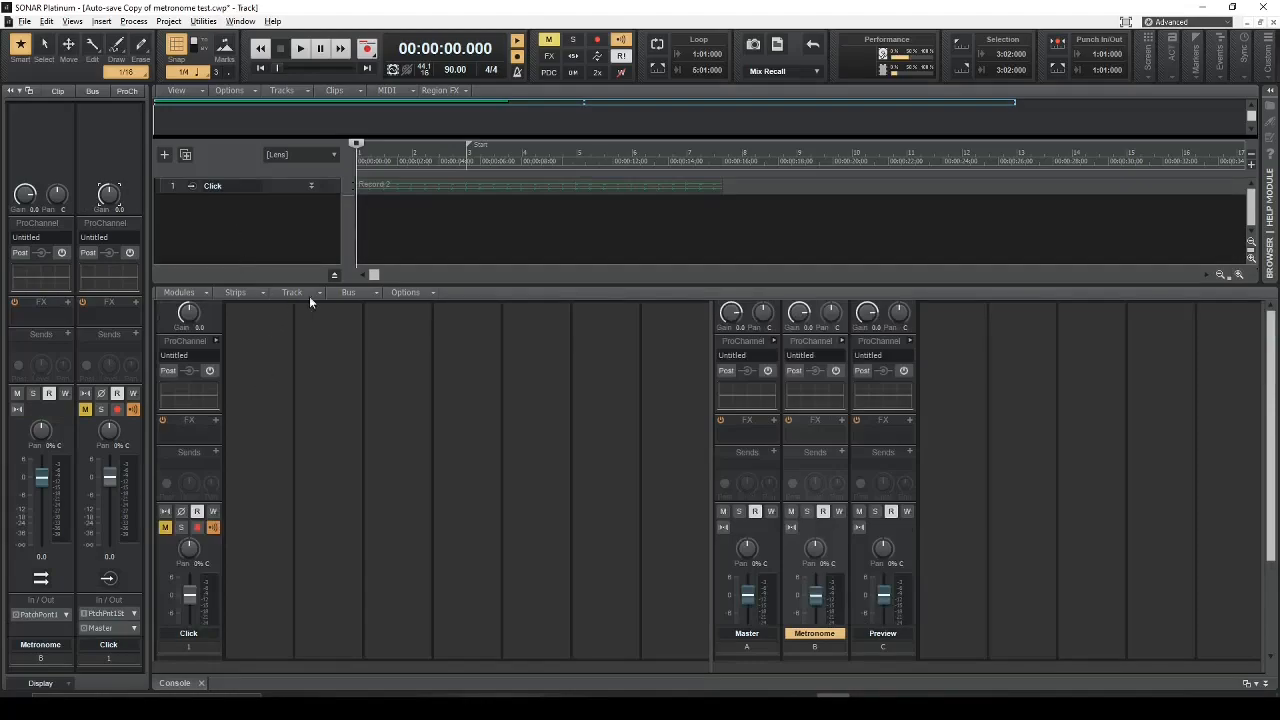
drag(693, 283, 694, 416)
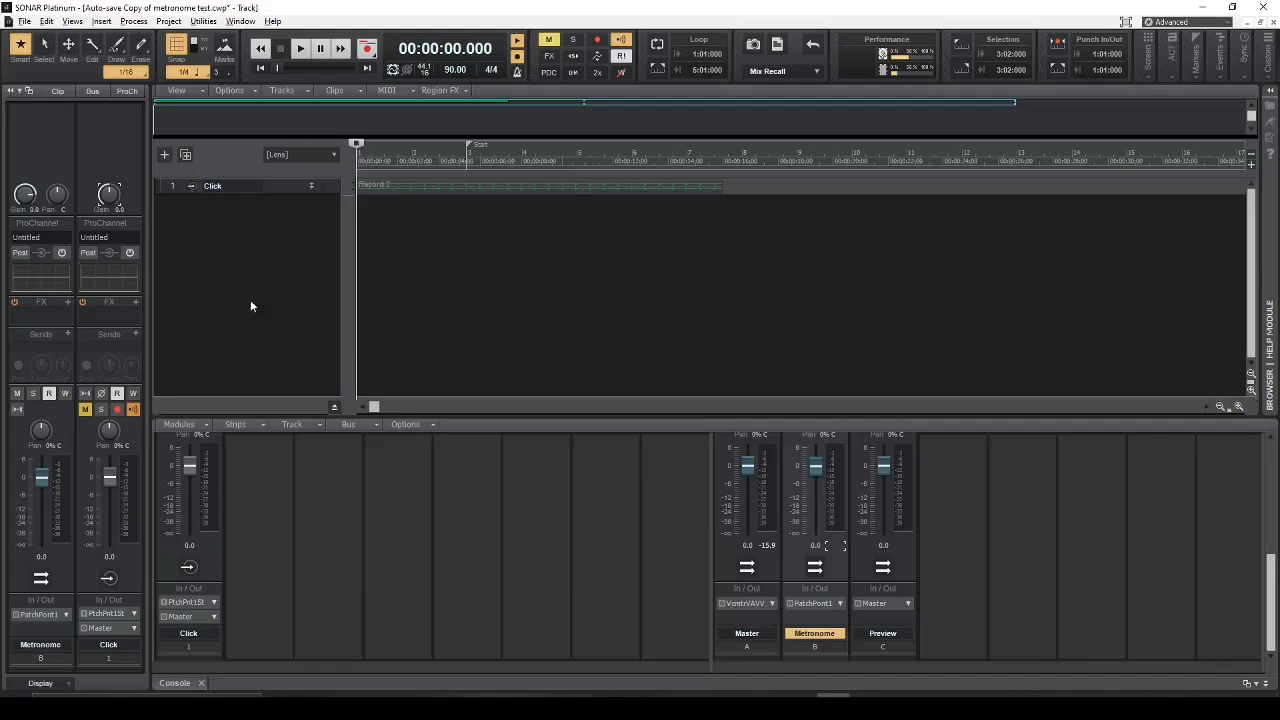
click(312, 188)
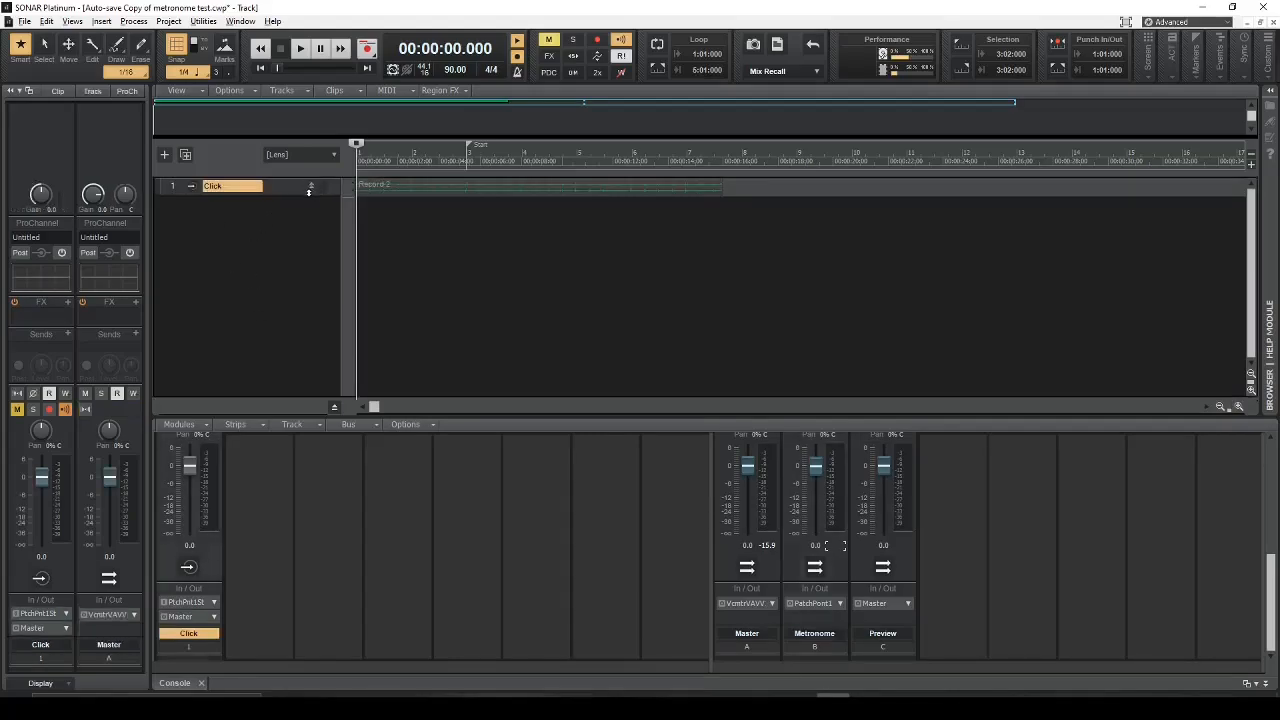
mouse_move(308, 194)
mouse_down()
mouse_move(308, 250)
mouse_move(297, 201)
mouse_up()
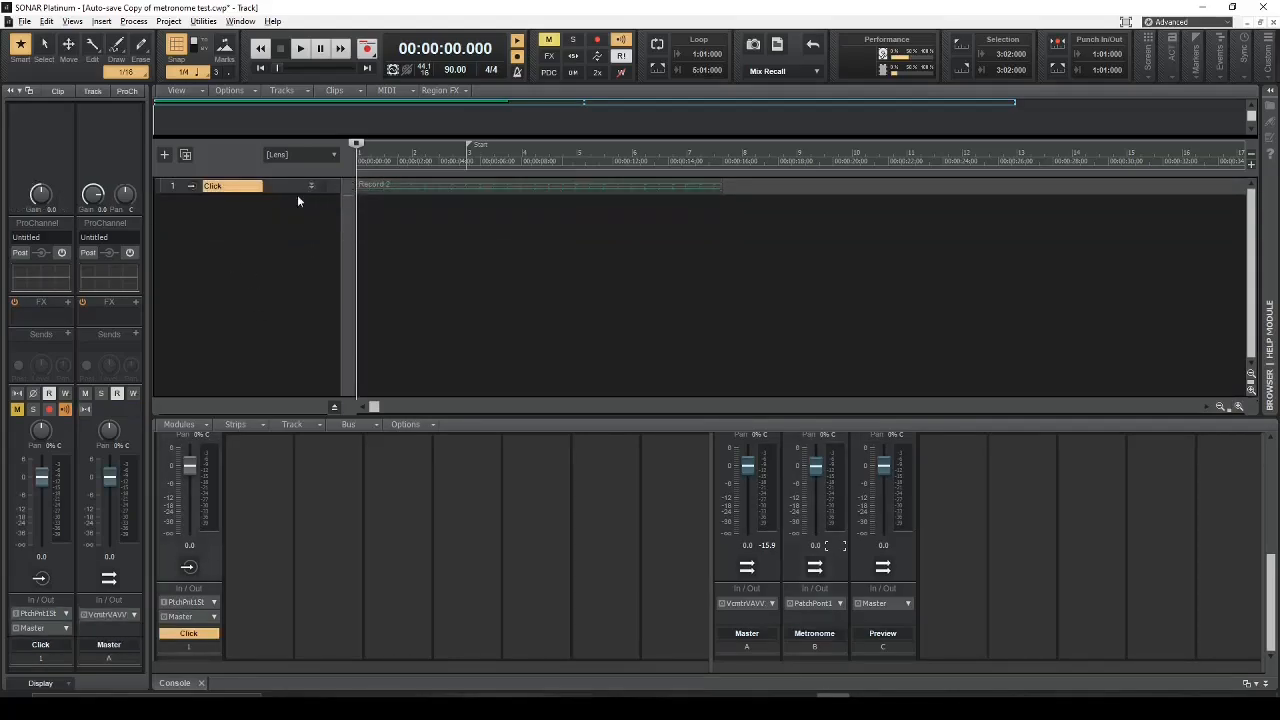
Step: Insert a split TTS-1 instrument track in its own folder, with its output on Master, and close the virtual controller
right_click(257, 240)
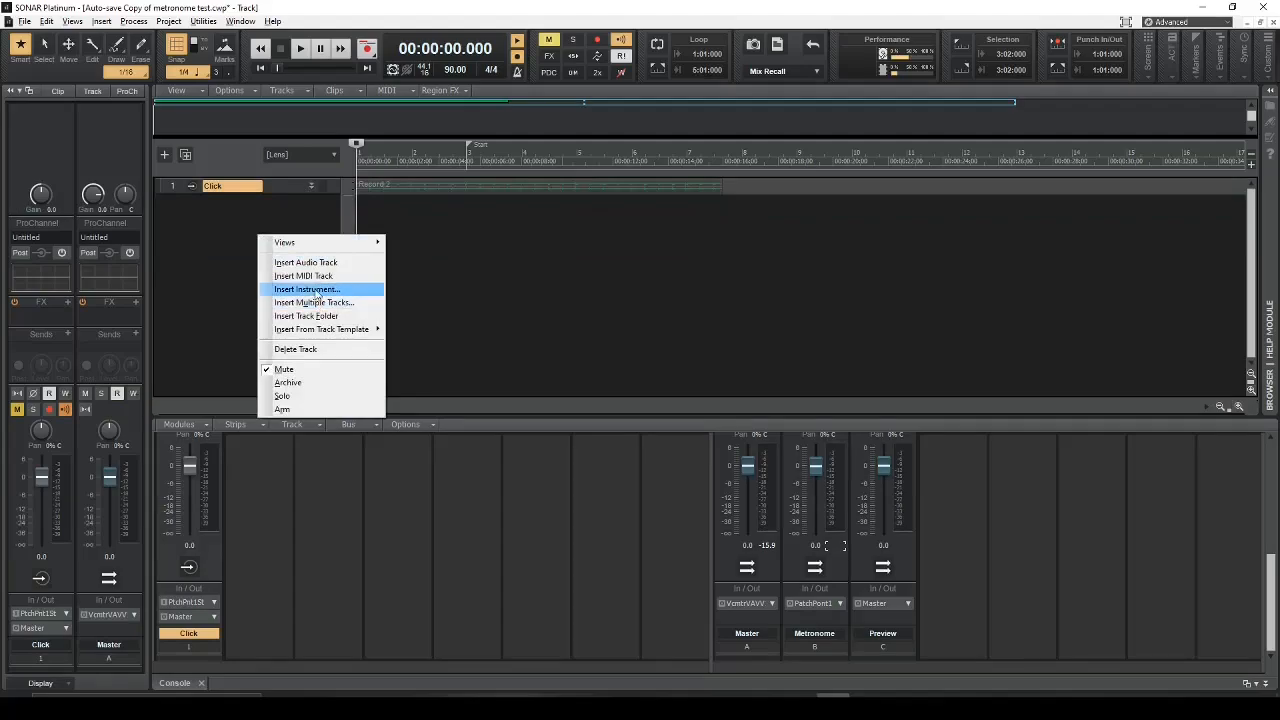
click(316, 290)
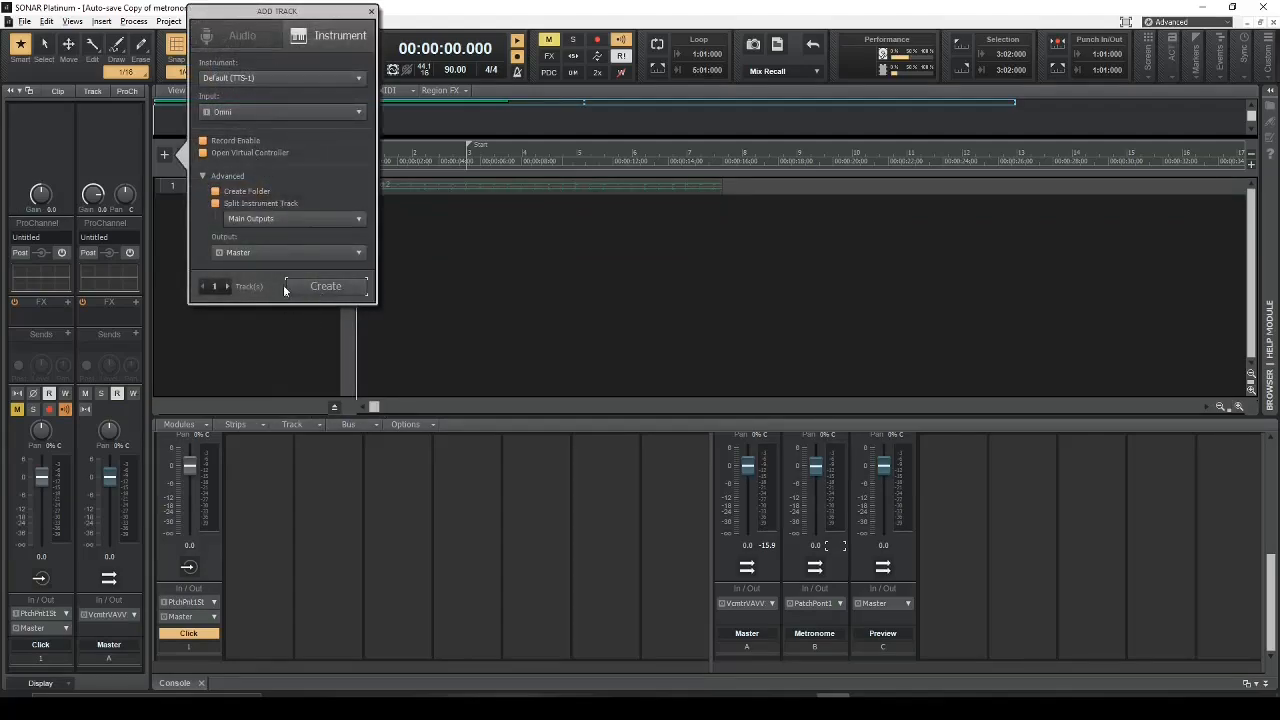
click(325, 287)
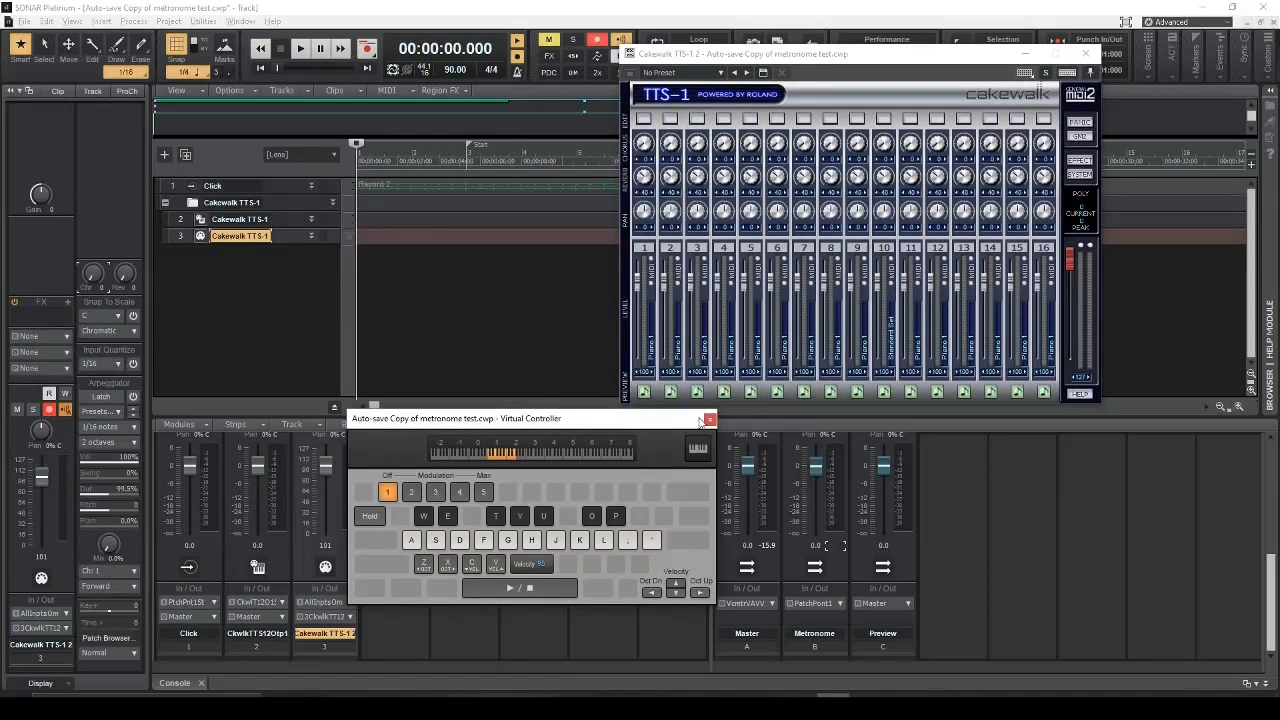
click(709, 421)
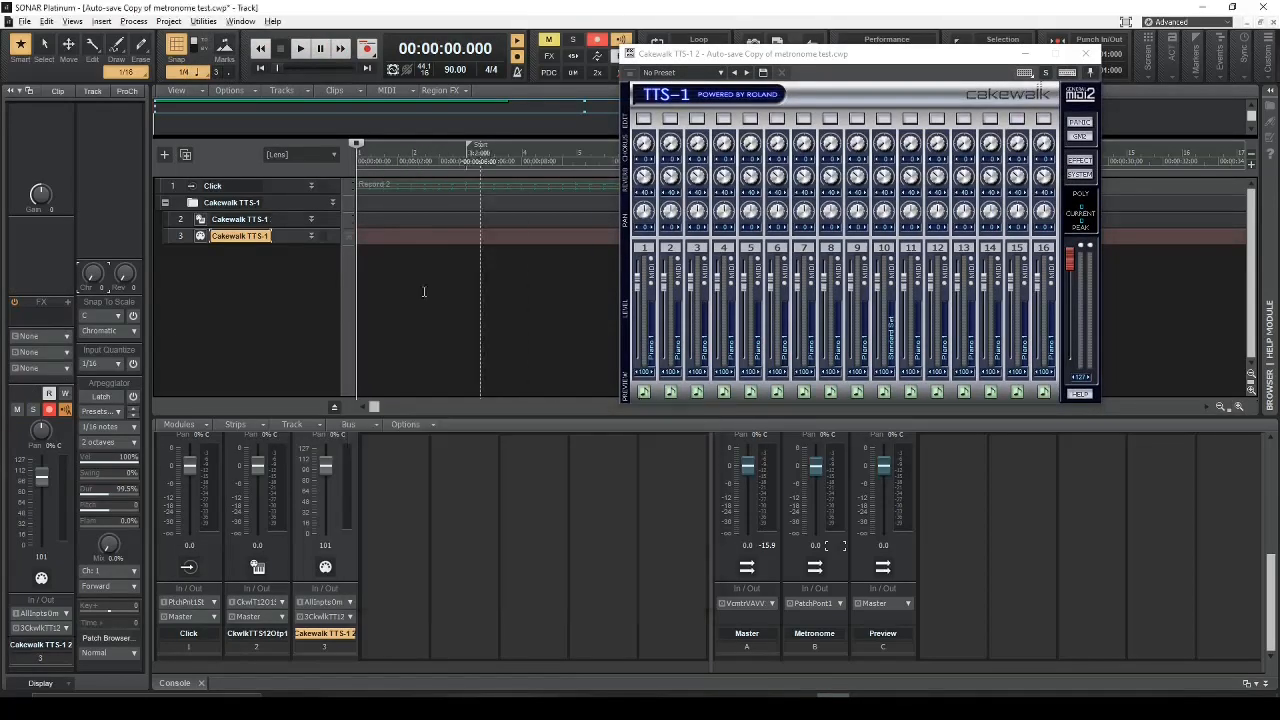
Step: Expand the TTS-1 MIDI track and play the project briefly to test the metronome through the synth
click(312, 236)
drag(306, 292, 300, 368)
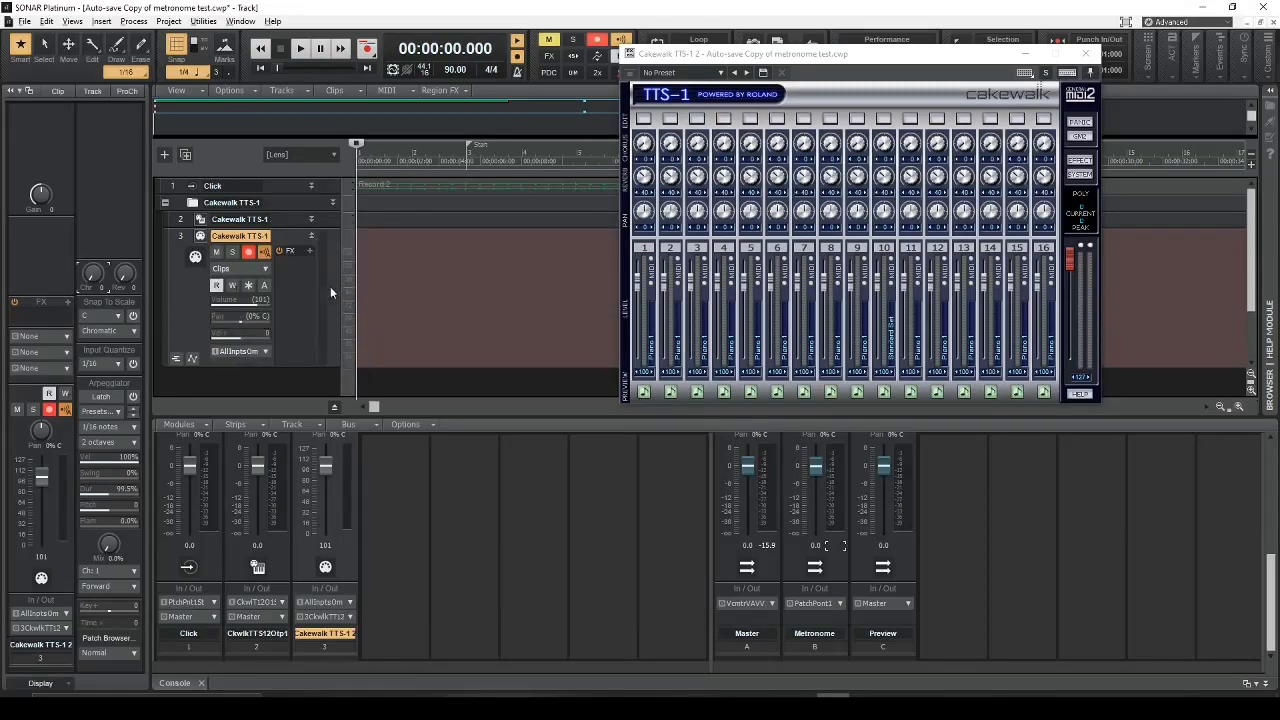
key(space)
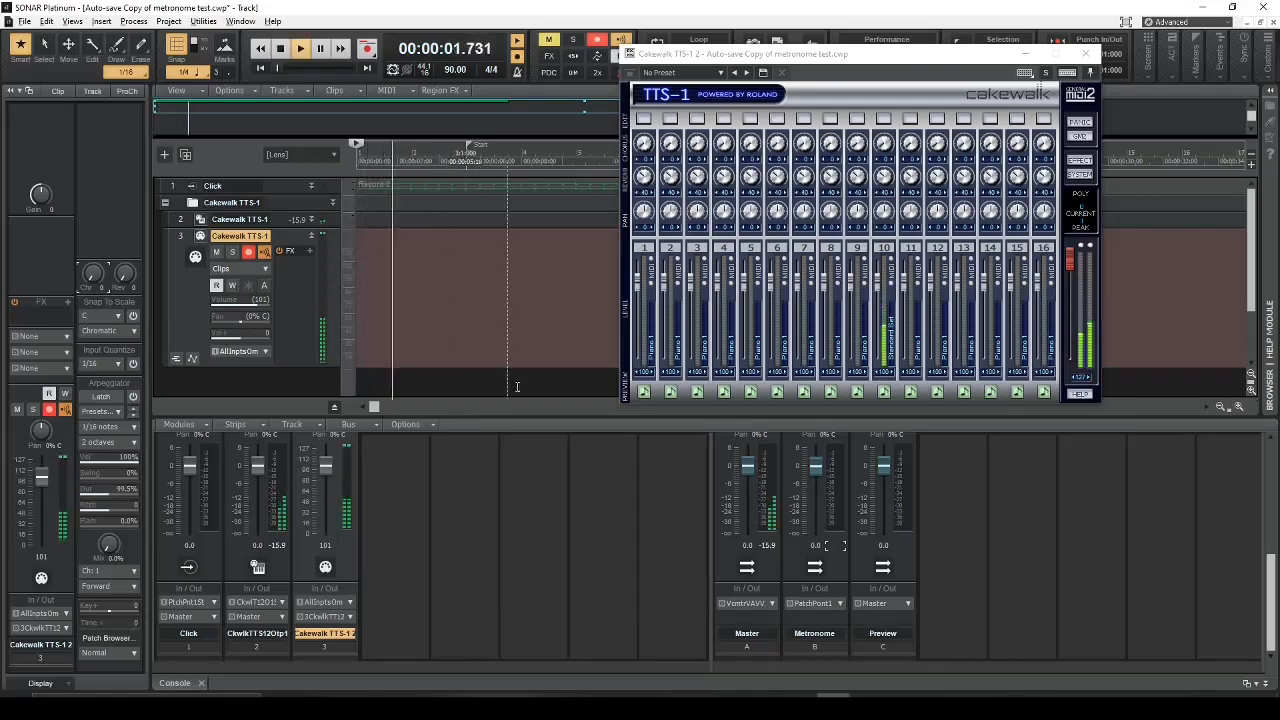
key(space)
Step: Examine the input choices available for the TTS-1 MIDI track and leave them without choosing another
click(262, 351)
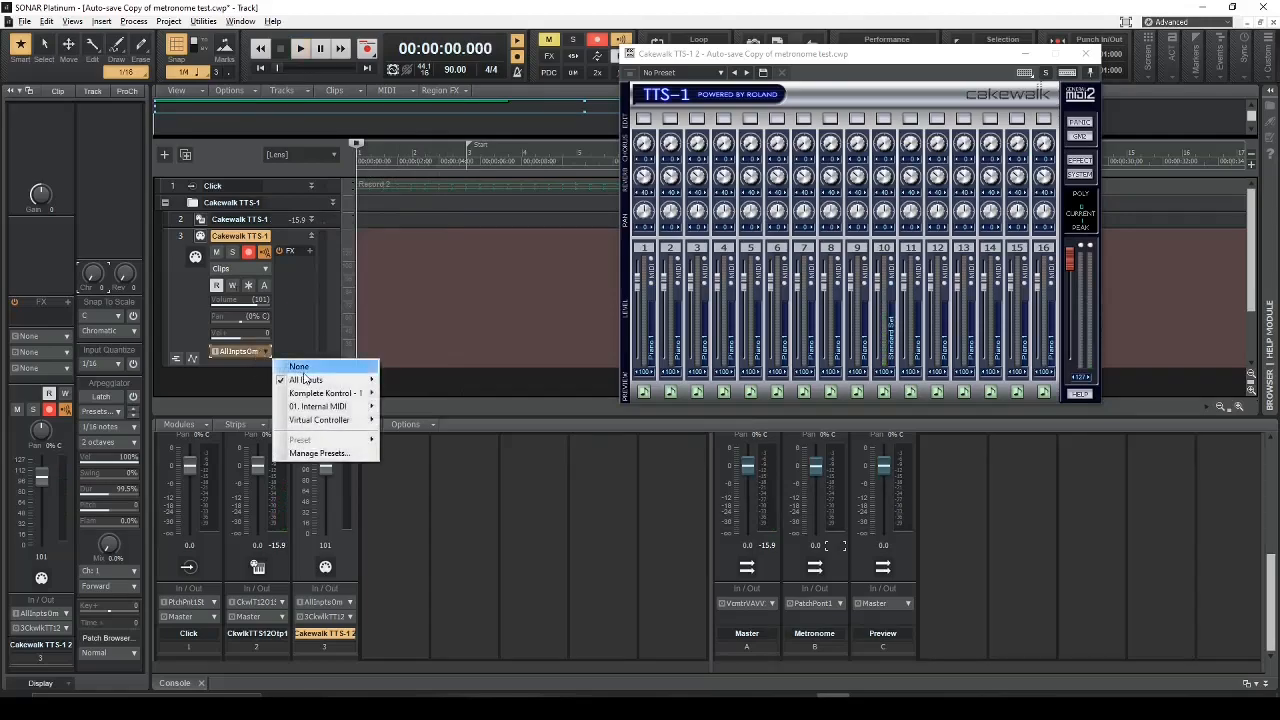
mouse_move(307, 382)
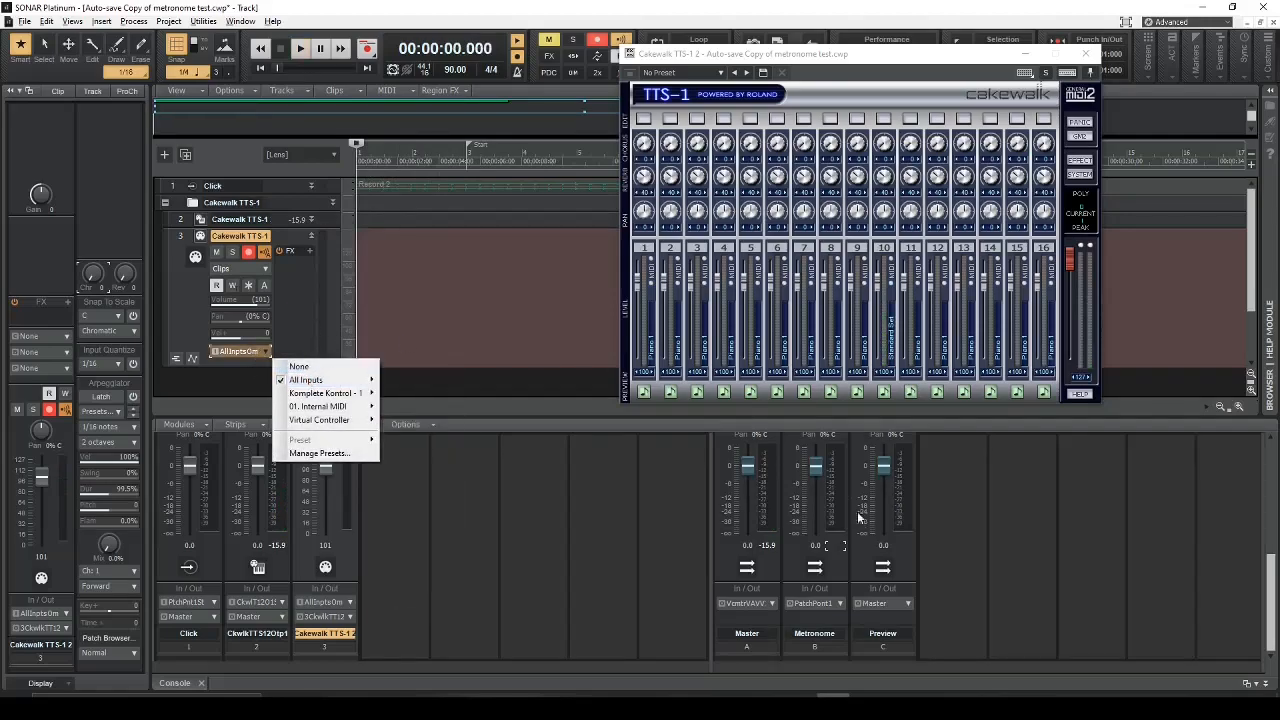
click(494, 377)
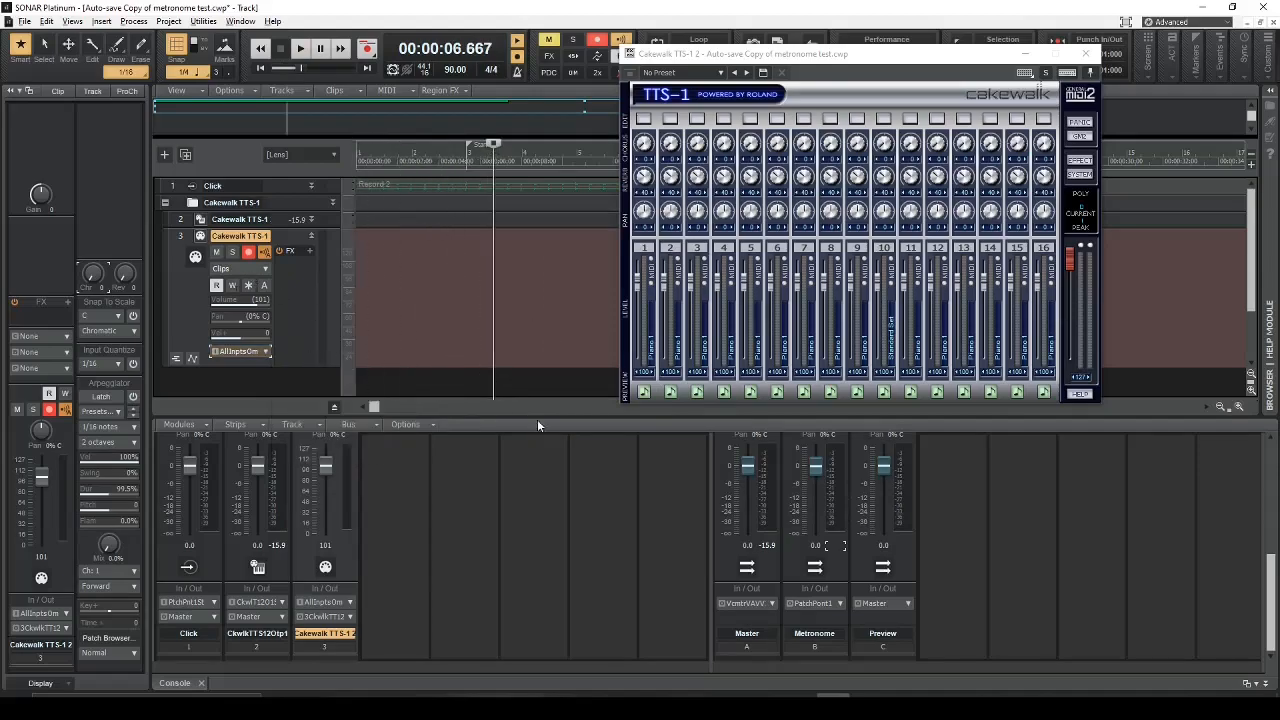
Step: Enlarge the track view and record the metronome onto the armed TTS-1 MIDI track from the project start into measure 7
drag(535, 414, 558, 571)
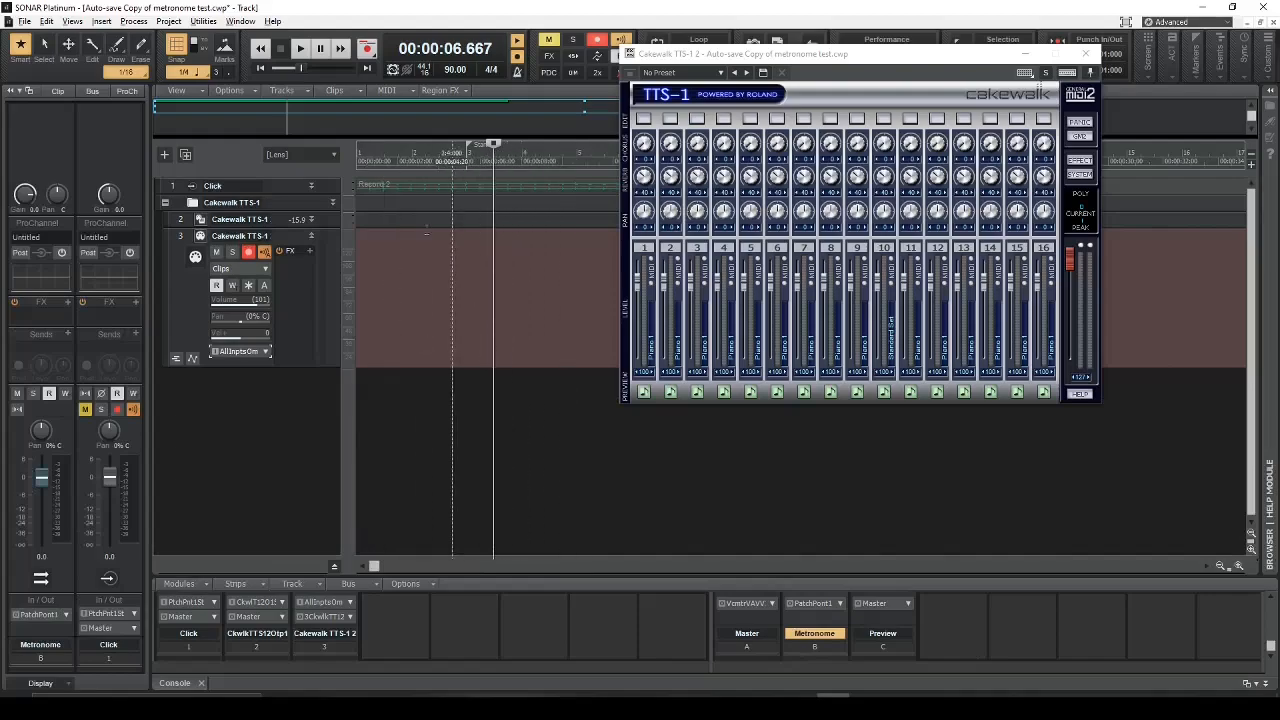
click(257, 68)
click(367, 49)
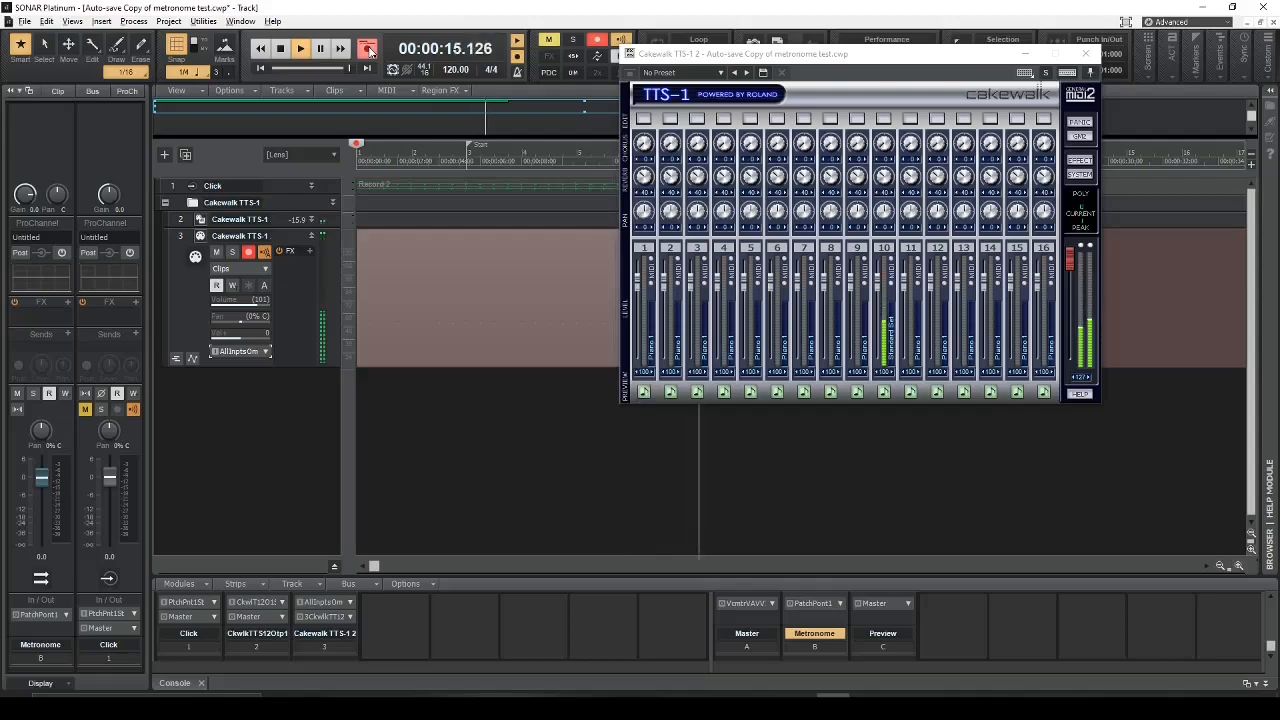
click(368, 49)
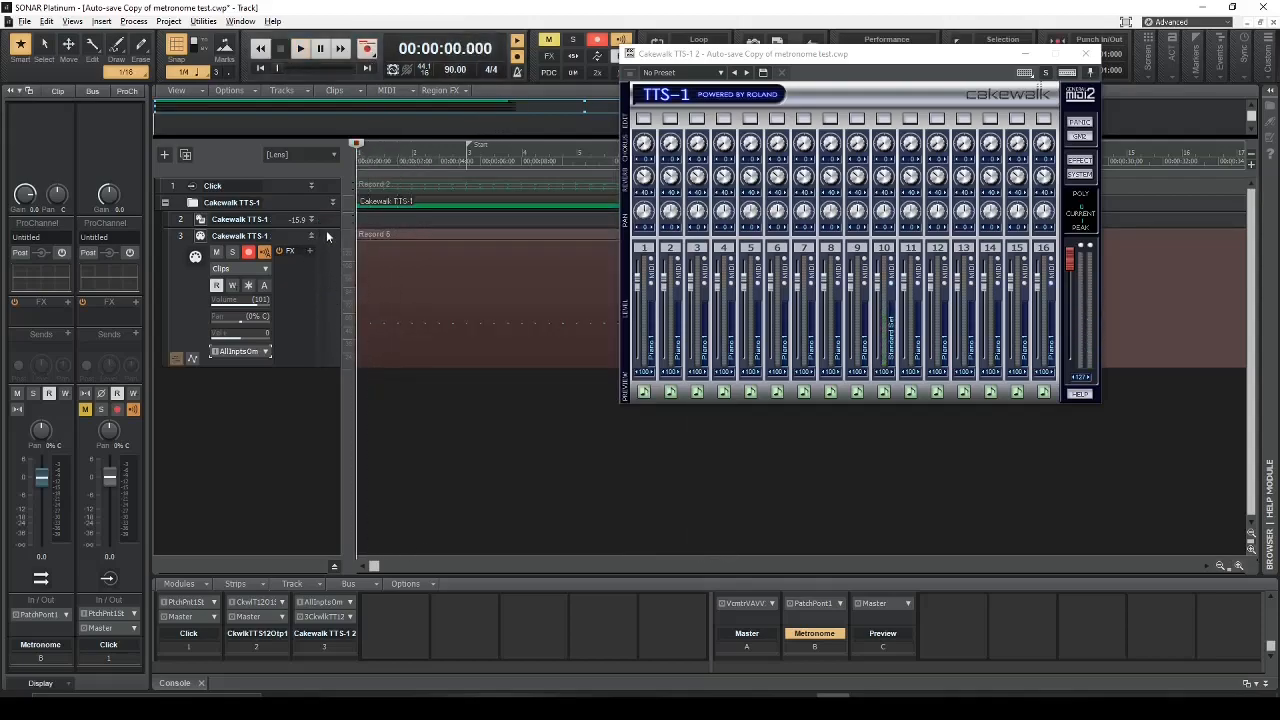
Step: Expand the TTS-1 audio track, arm it in place of the MIDI track, and record the synth's click from the project start
drag(327, 227, 340, 367)
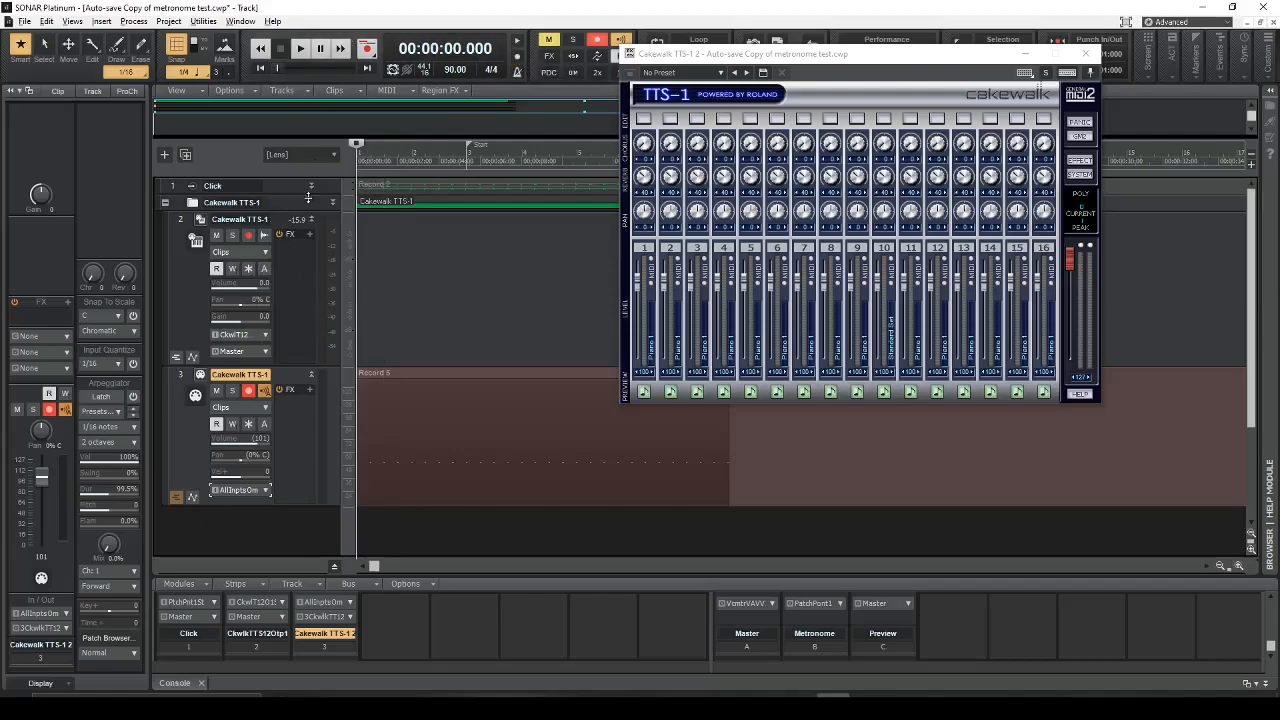
click(248, 235)
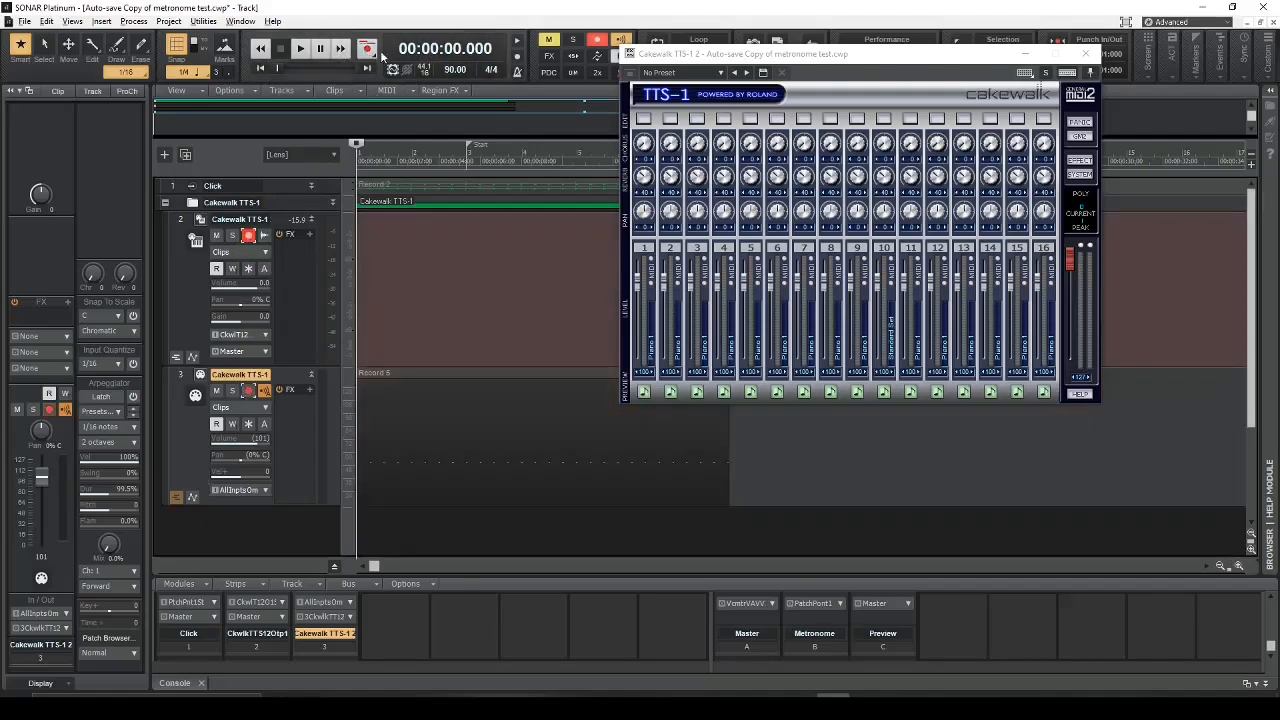
click(367, 49)
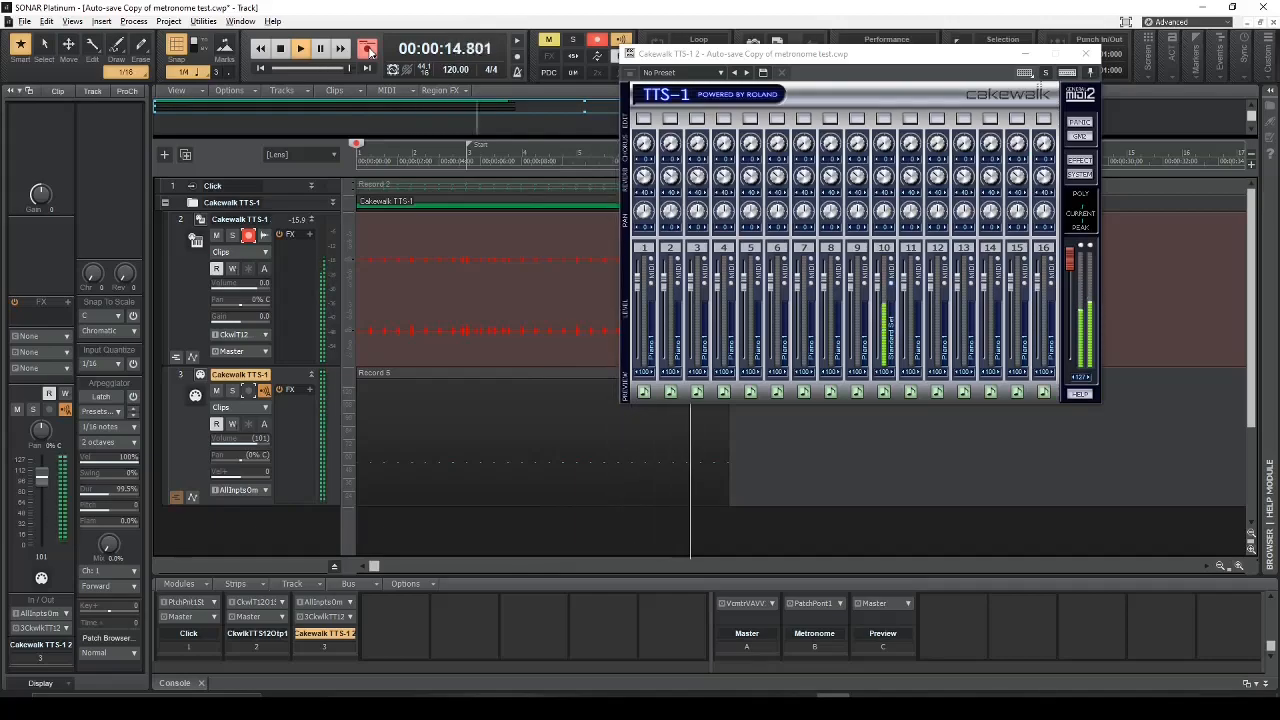
click(367, 48)
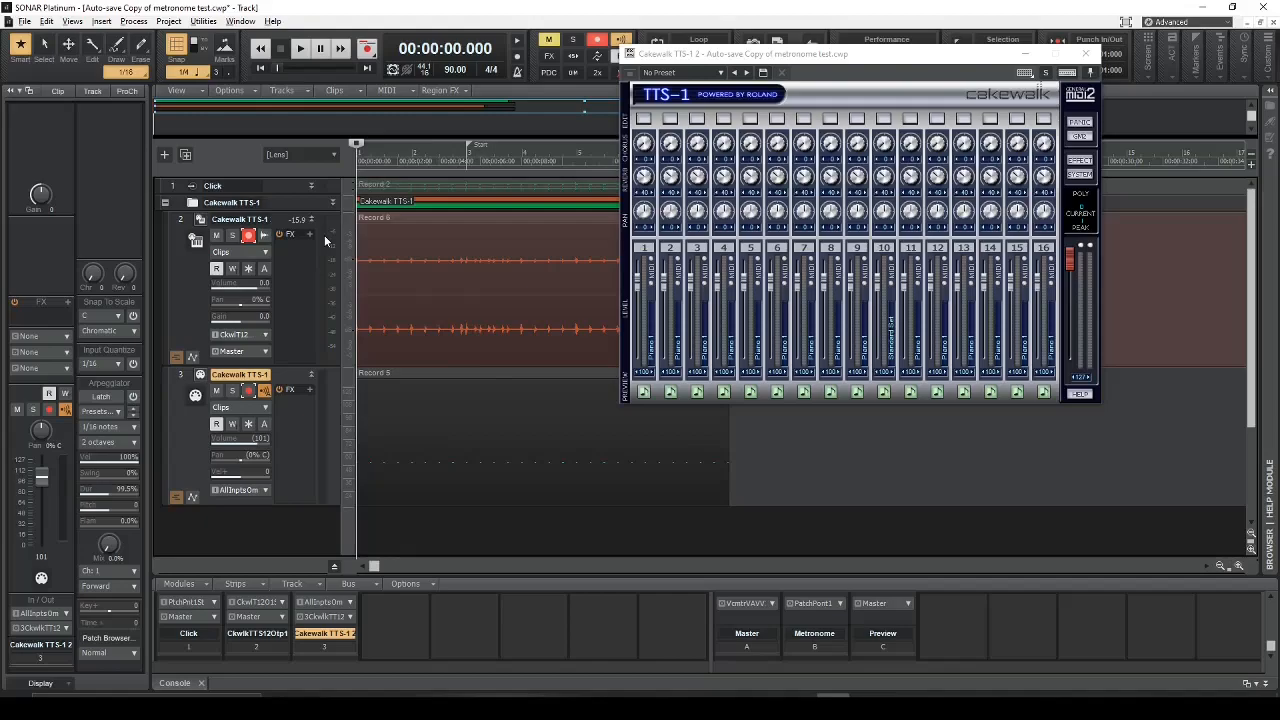
Step: Open the recorded TTS-1 MIDI clip in an enlarged piano roll and examine the pitch of the metronome notes
double_click(562, 462)
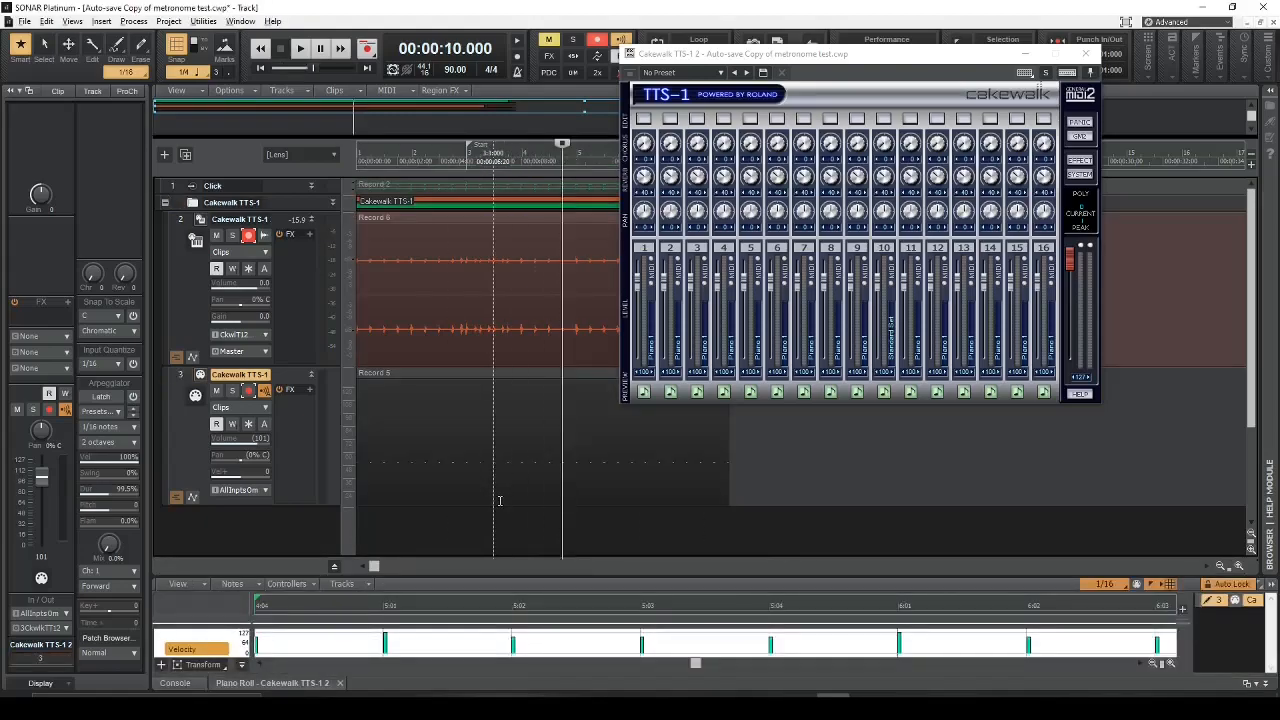
drag(568, 577, 568, 182)
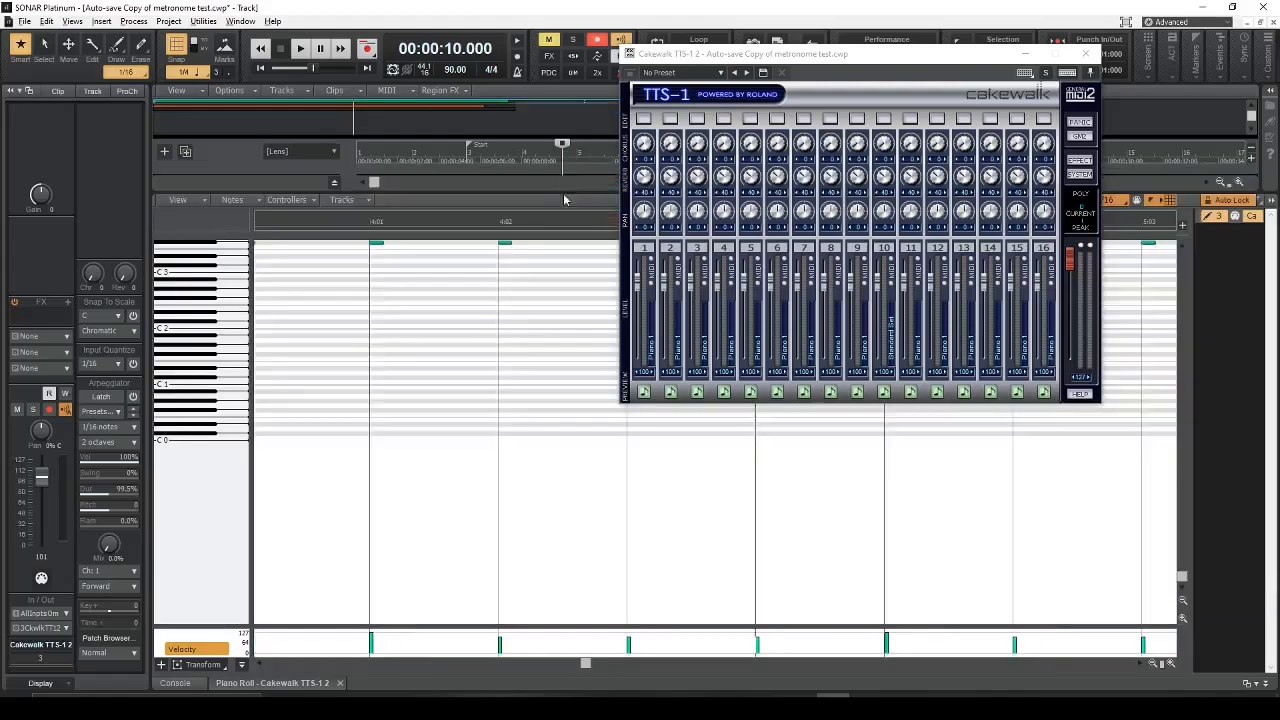
scroll(403, 352, up, 6)
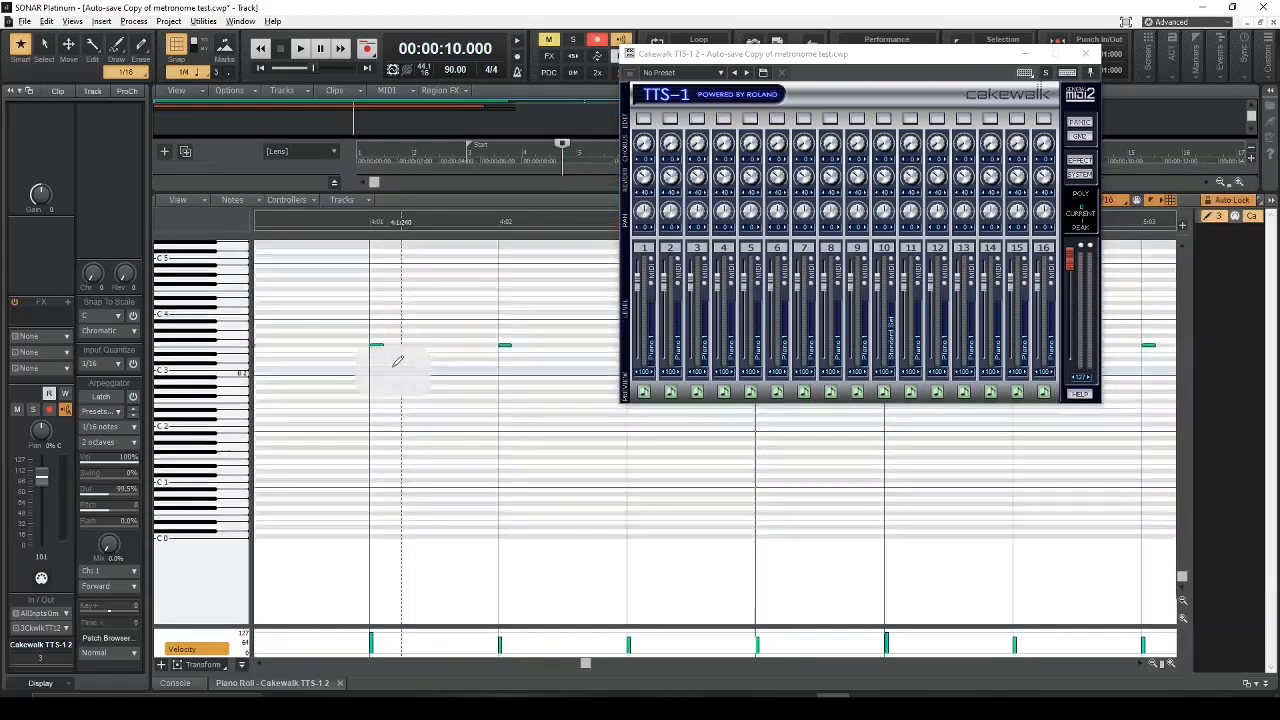
click(243, 295)
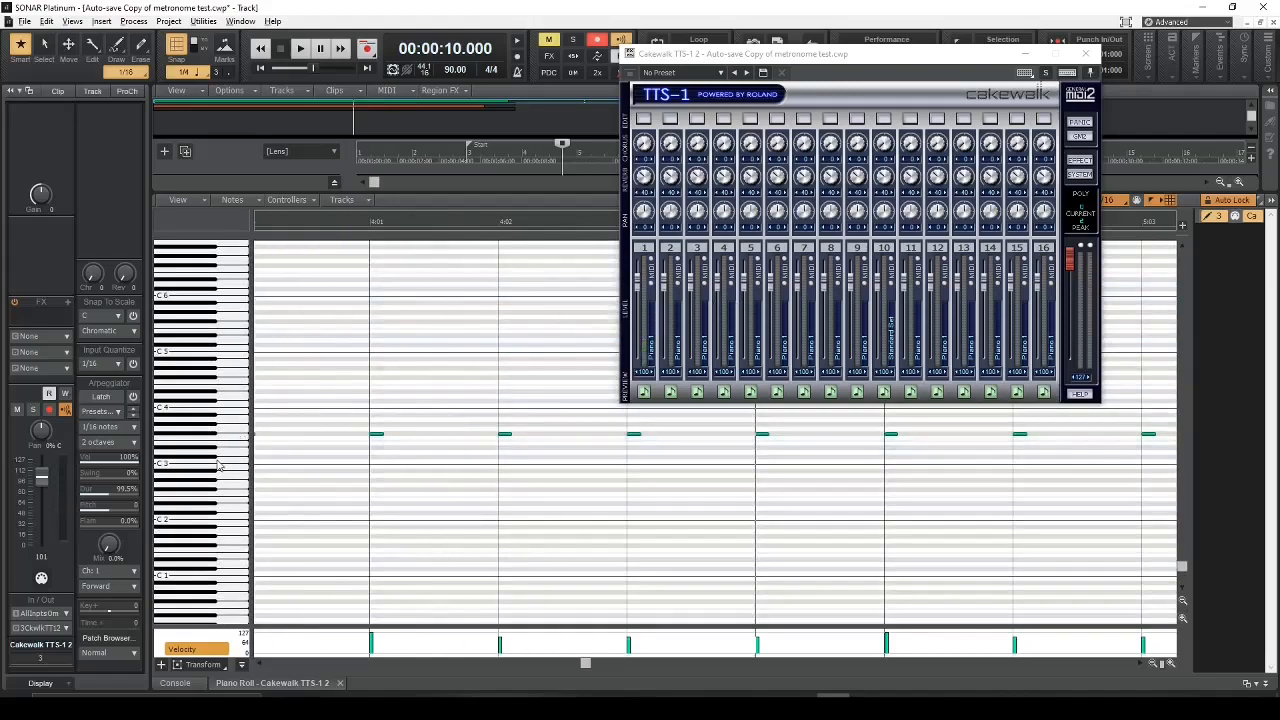
Step: Enlarge the TTS-1 MIDI track and set its channel to 10: Cakewalk TTS-1
scroll(357, 251, up, 2)
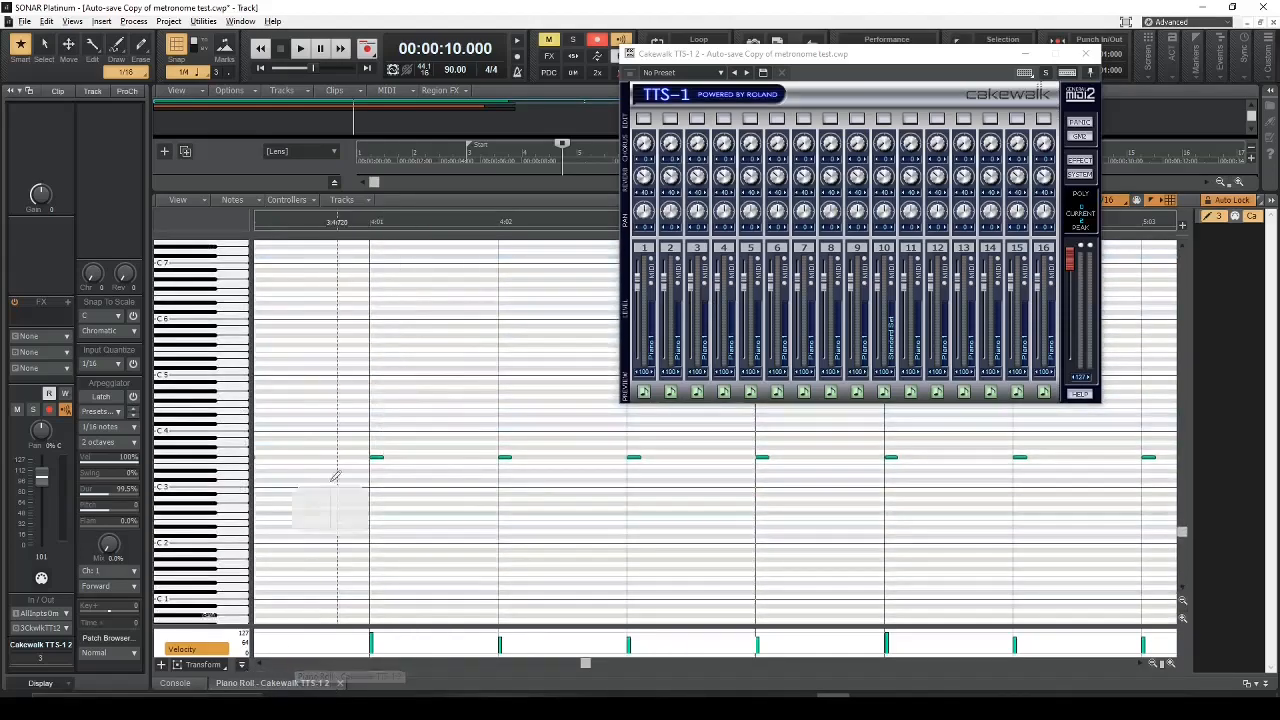
drag(472, 190, 420, 608)
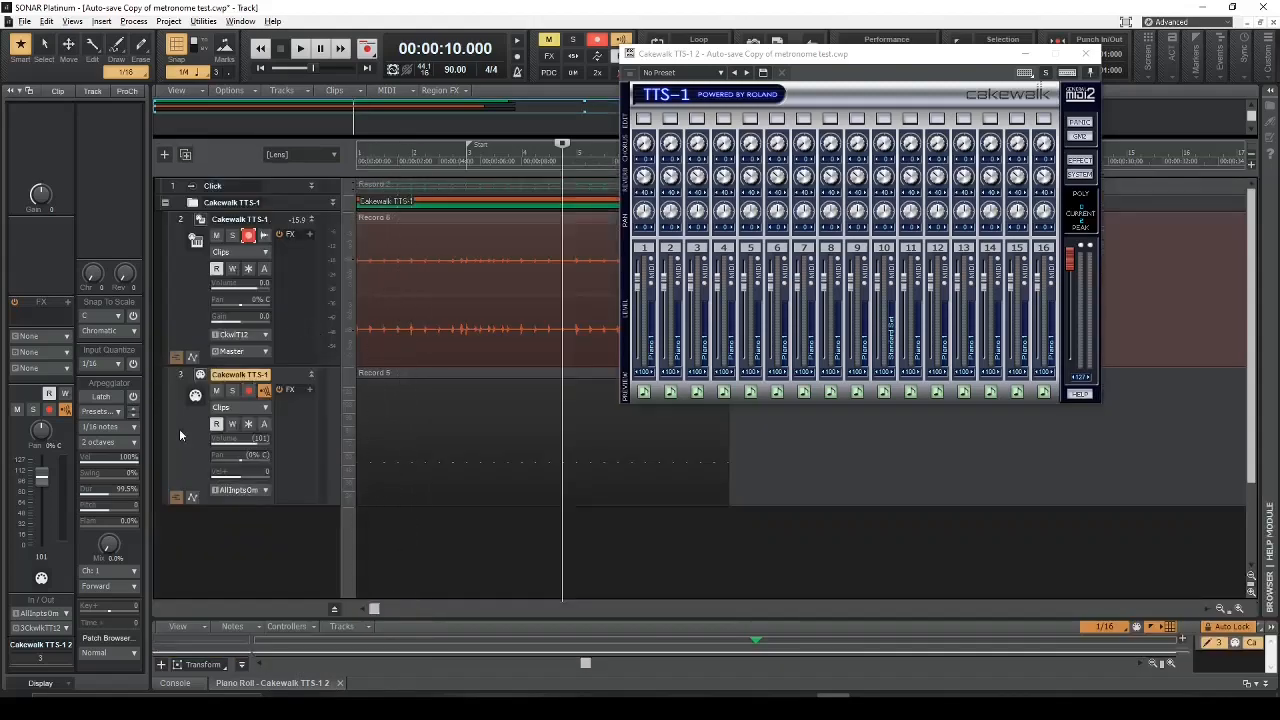
drag(306, 506, 306, 602)
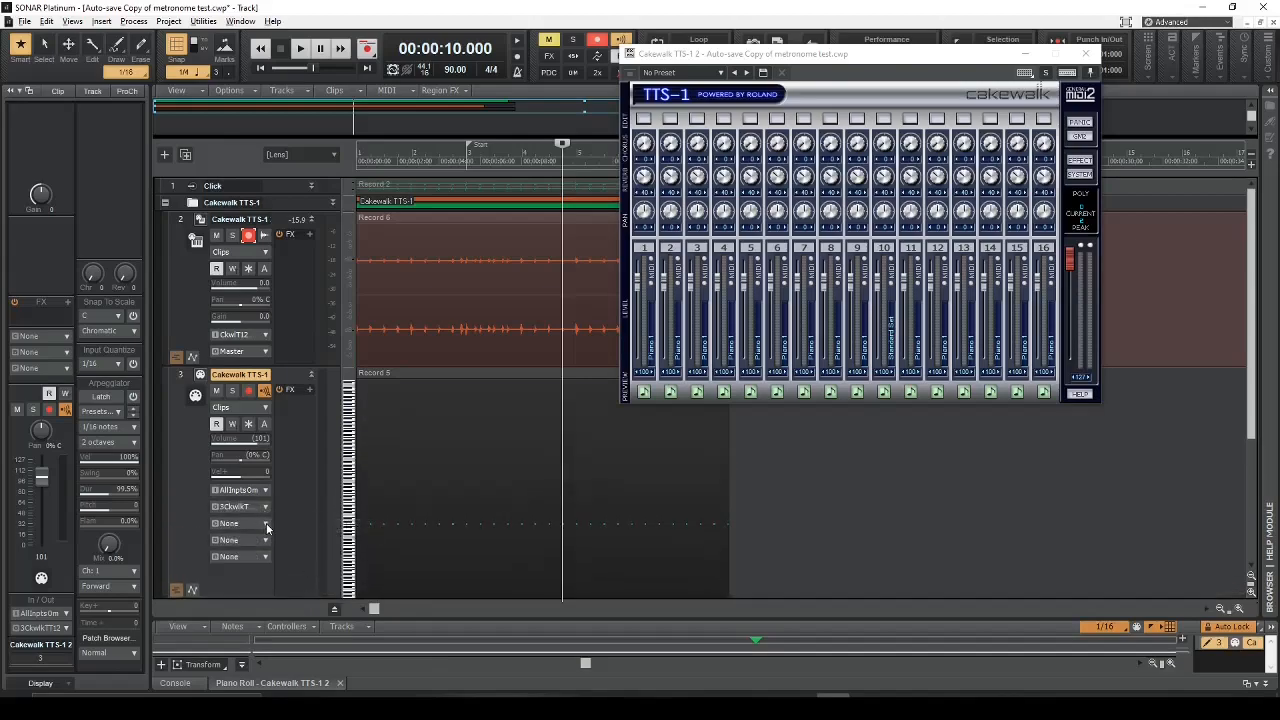
click(267, 527)
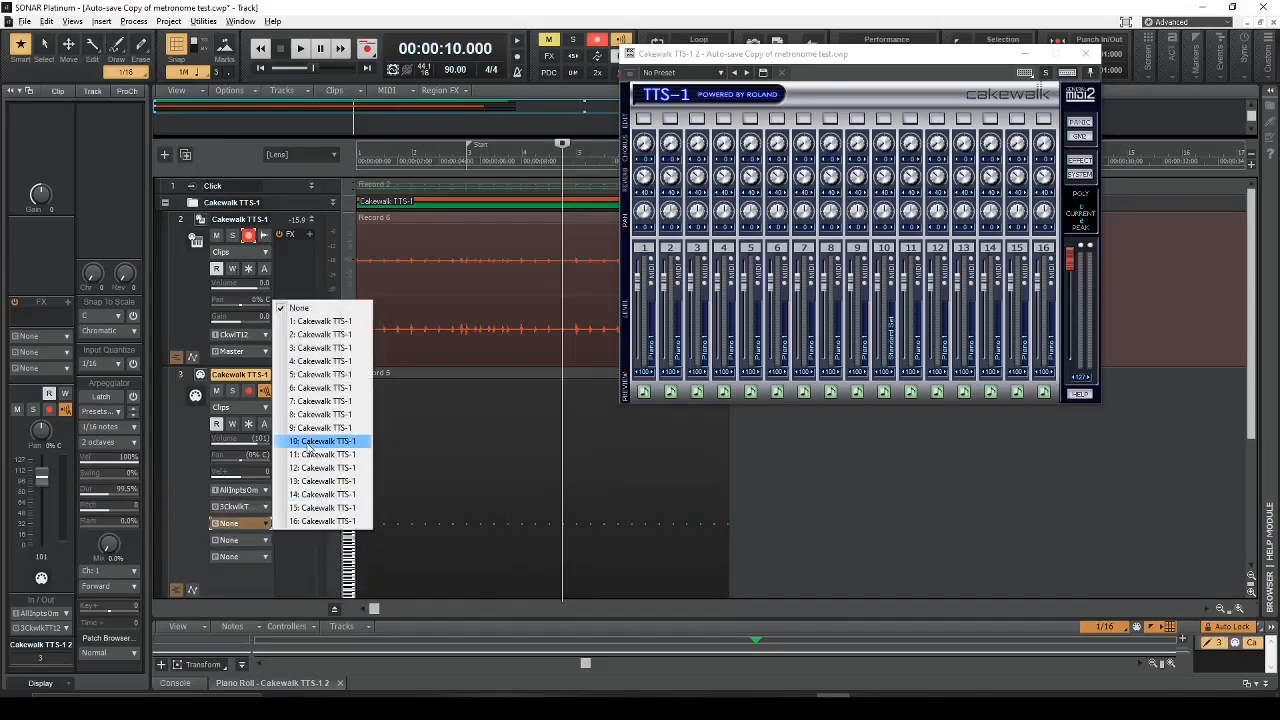
click(345, 444)
click(355, 452)
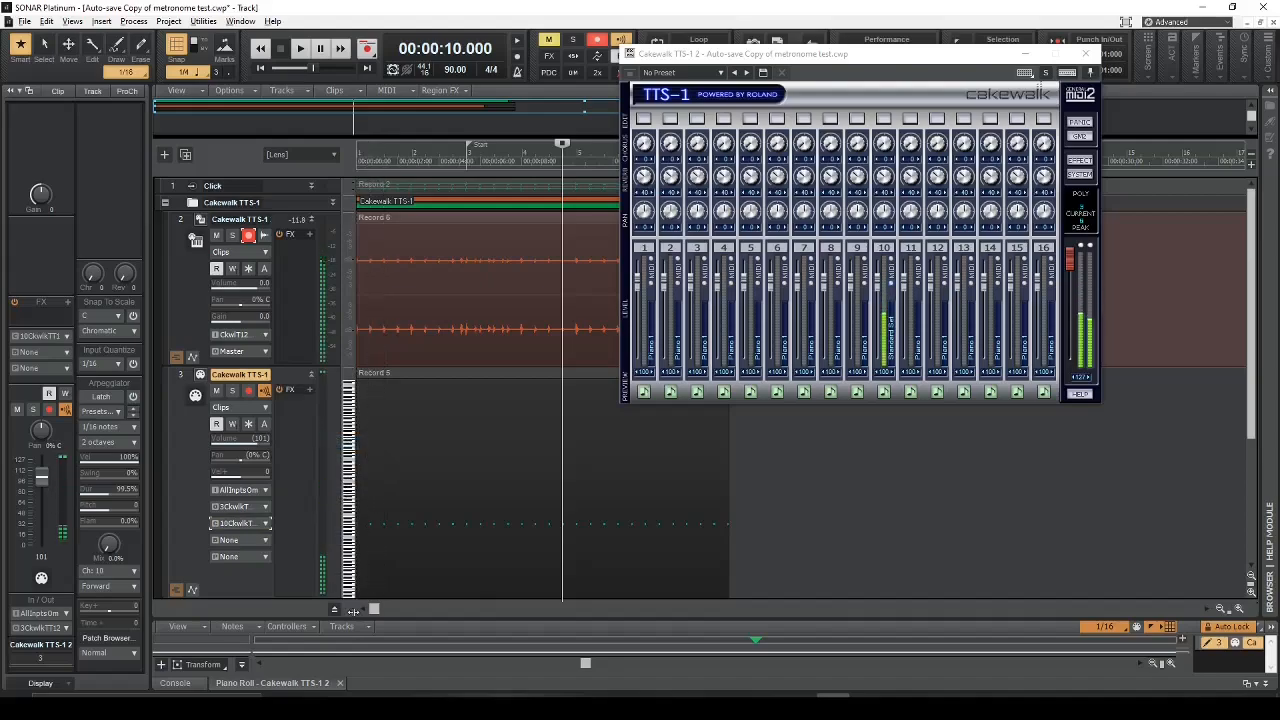
Step: Enlarge the piano roll and audition channel 10 sounds at the recorded notes' pitch and in the octave above C 6
drag(404, 612, 404, 310)
click(223, 579)
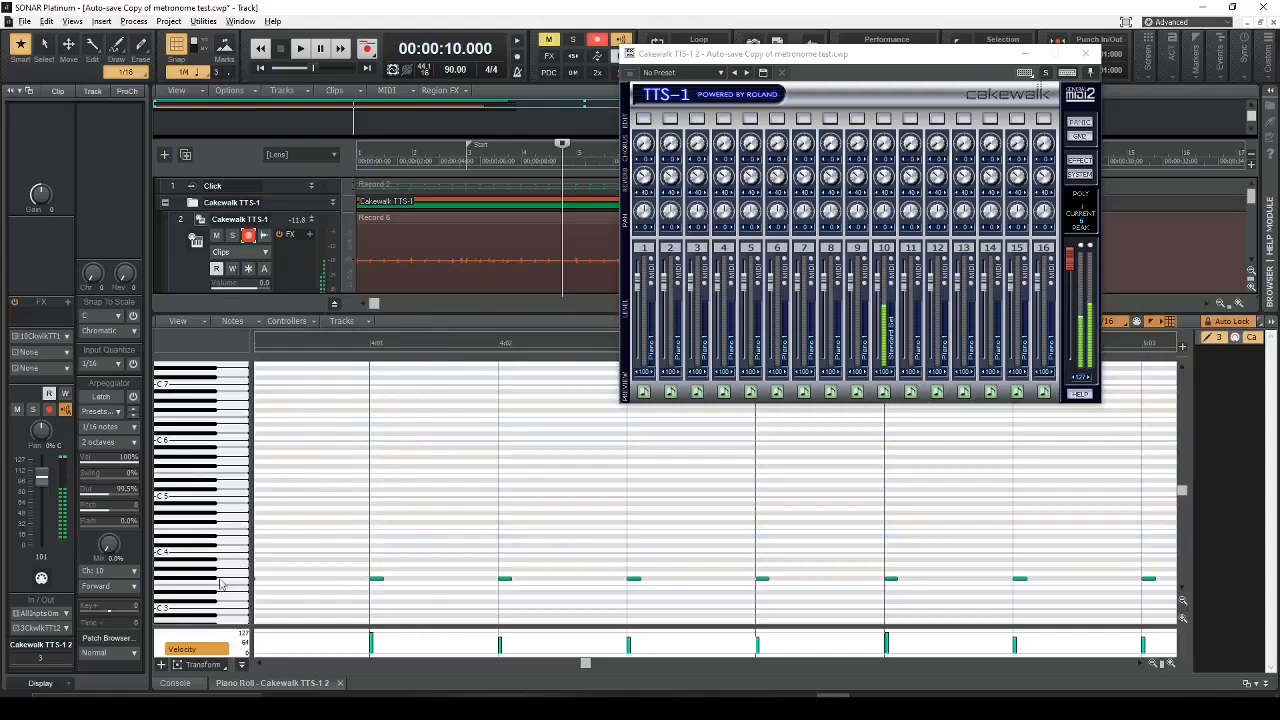
click(223, 579)
click(228, 396)
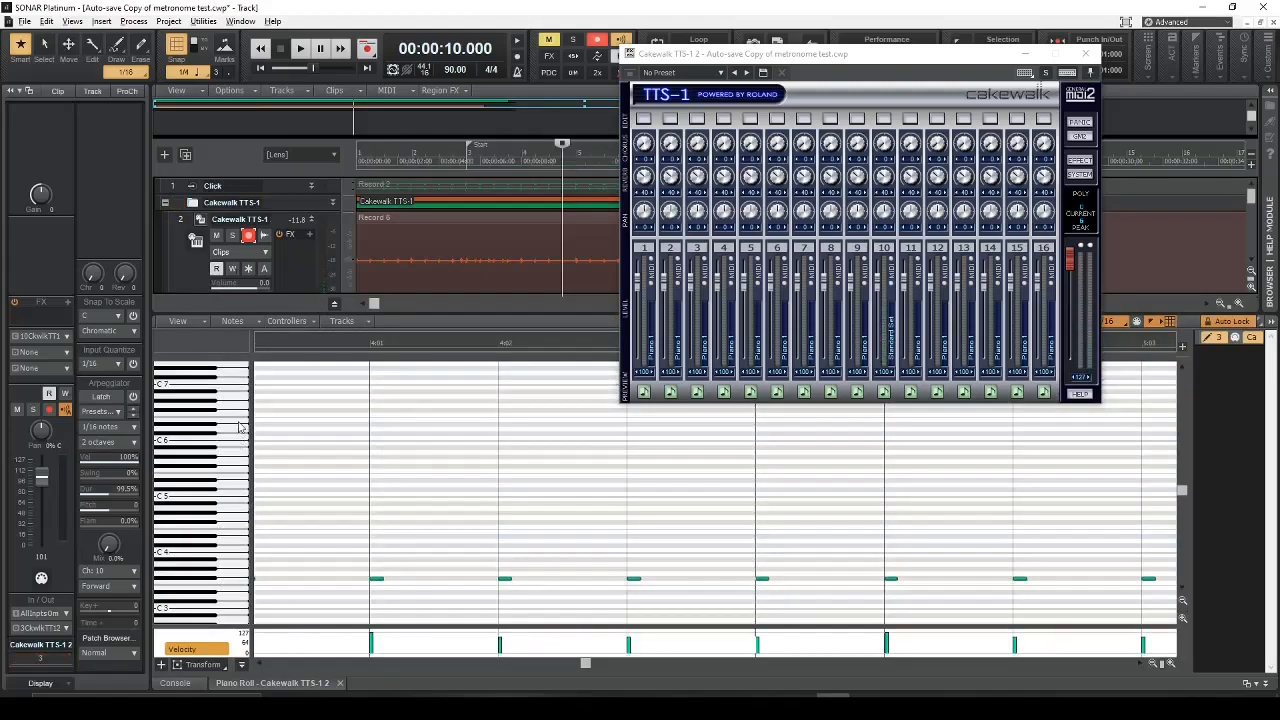
click(240, 428)
click(242, 420)
Step: Move the recorded metronome notes up to just above C 6, play them from measure 4, and minimize the TTS-1 window
click(372, 579)
drag(376, 579, 375, 415)
click(369, 351)
key(space)
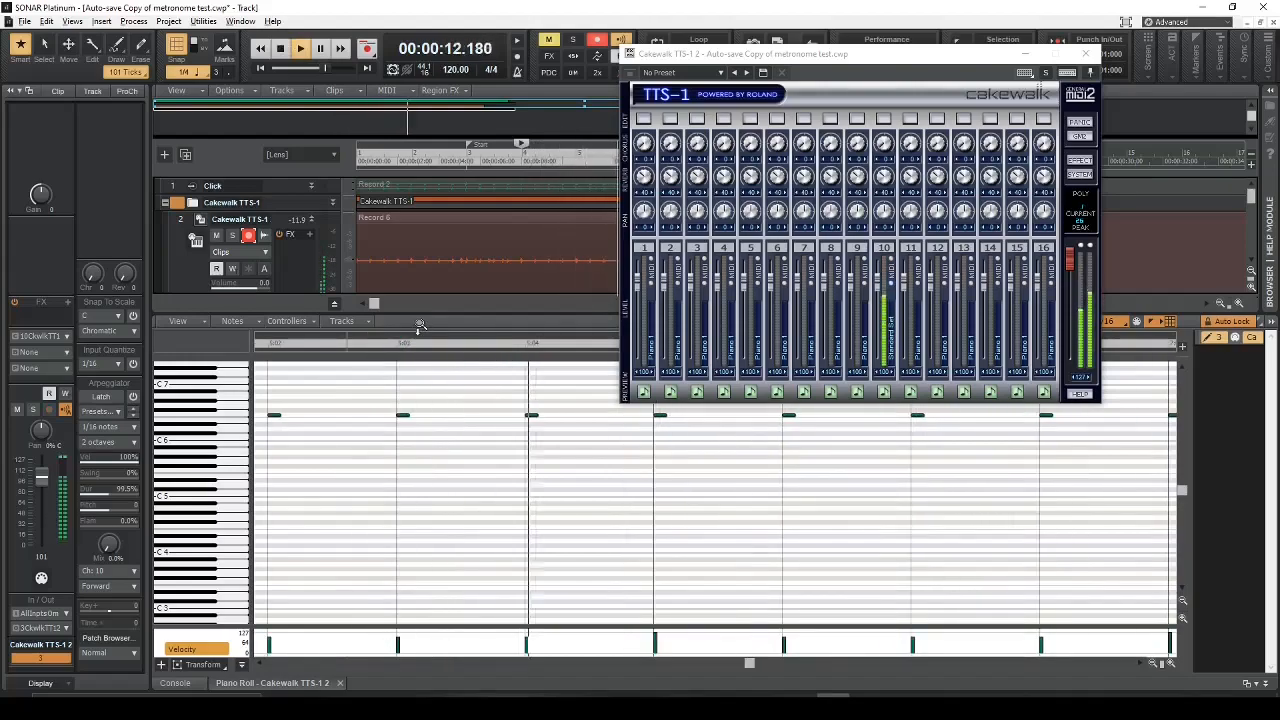
click(1023, 53)
key(space)
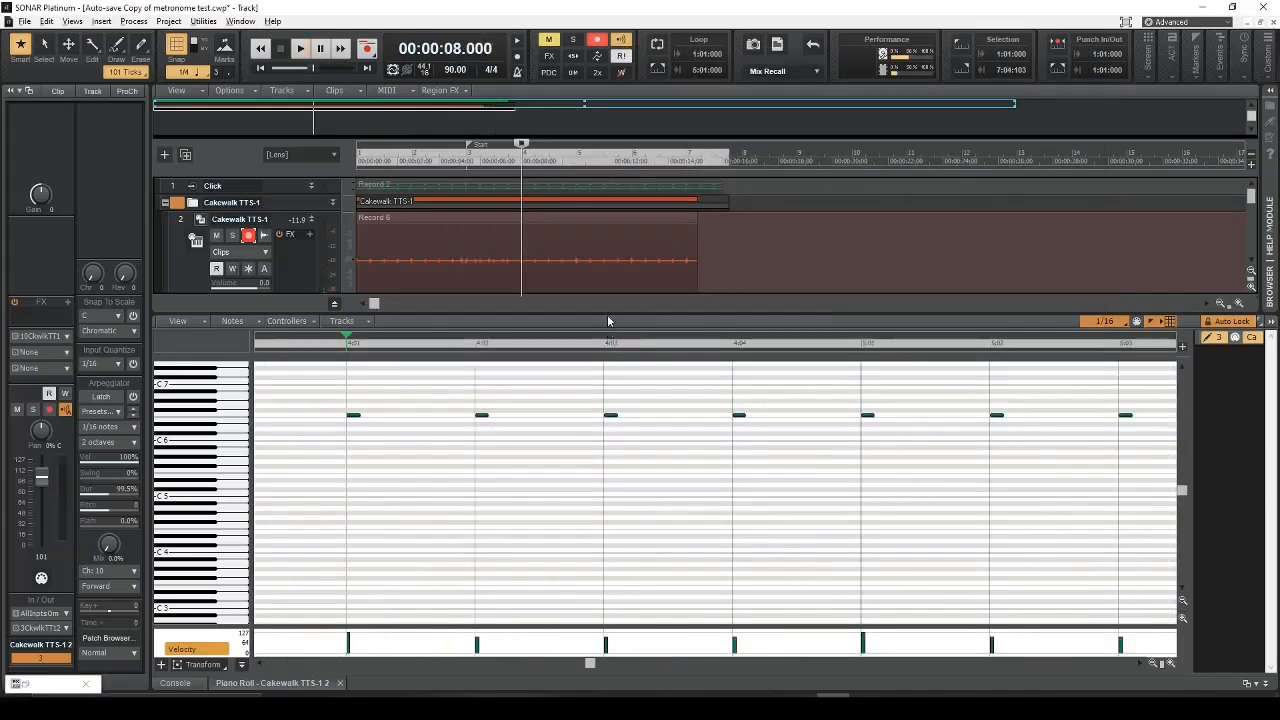
Step: Enlarge the track view and delete the recorded clip from the TTS-1 audio track
drag(607, 315, 630, 508)
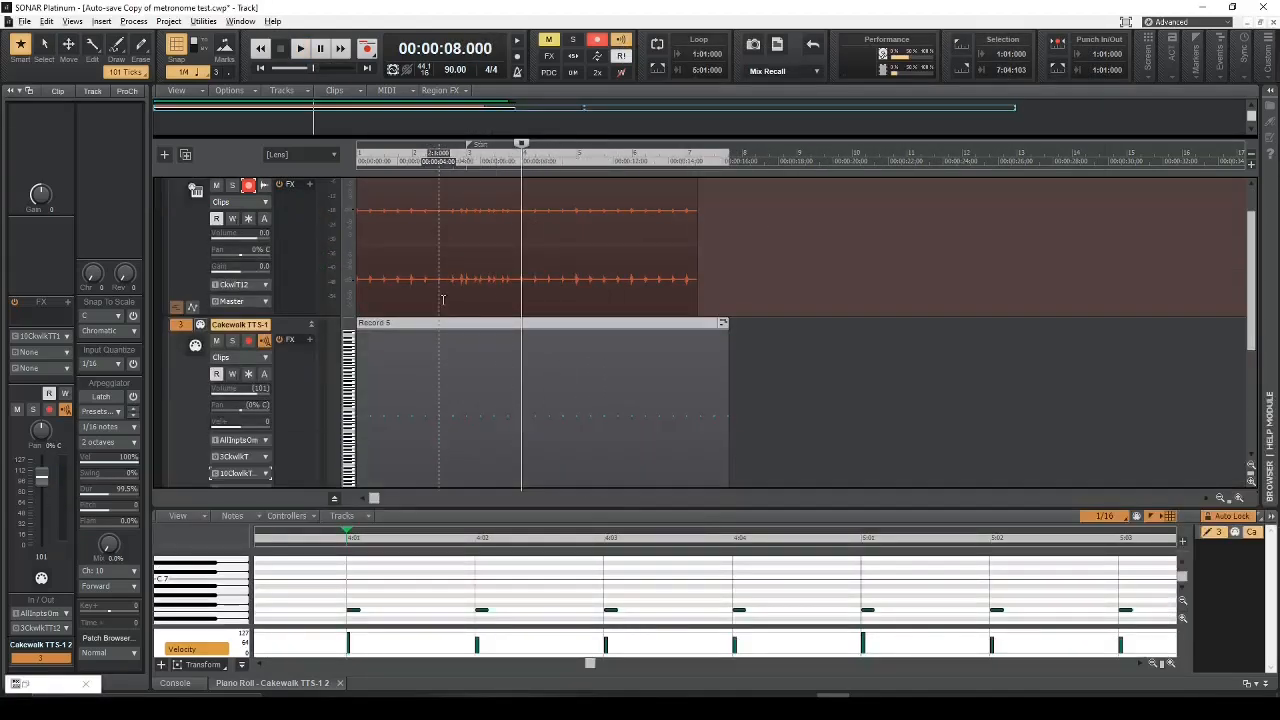
click(467, 258)
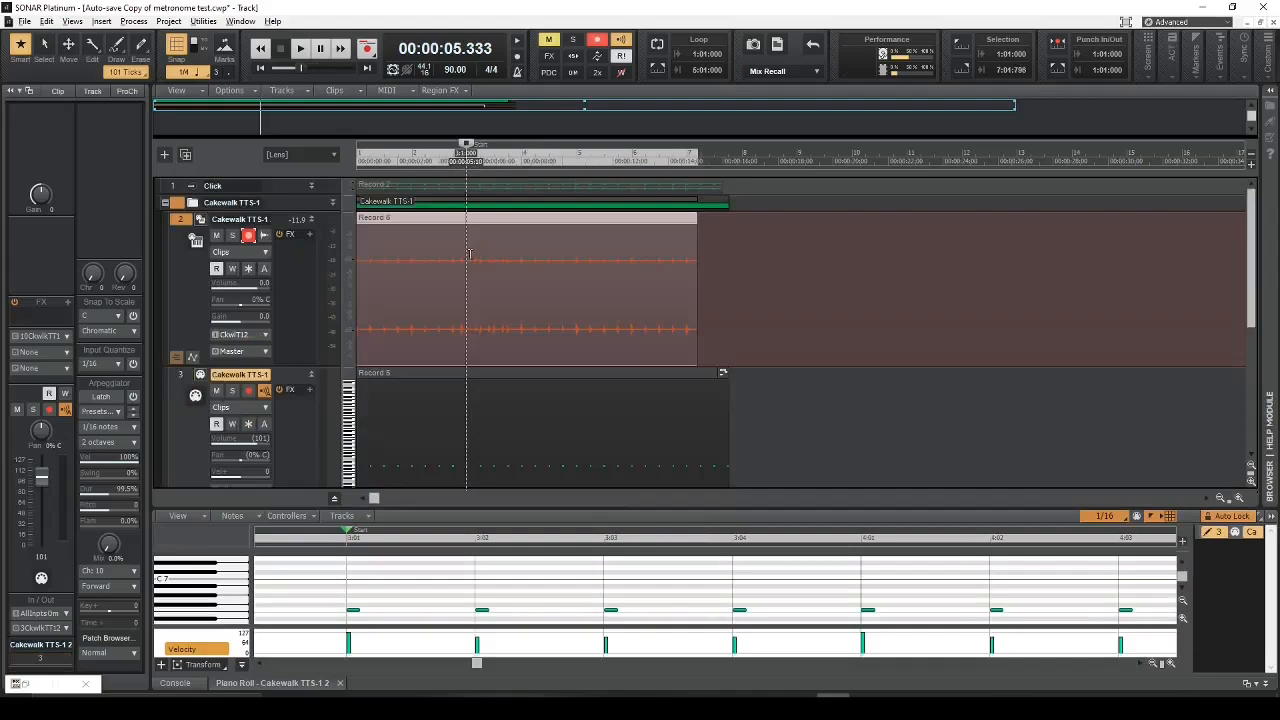
key(Delete)
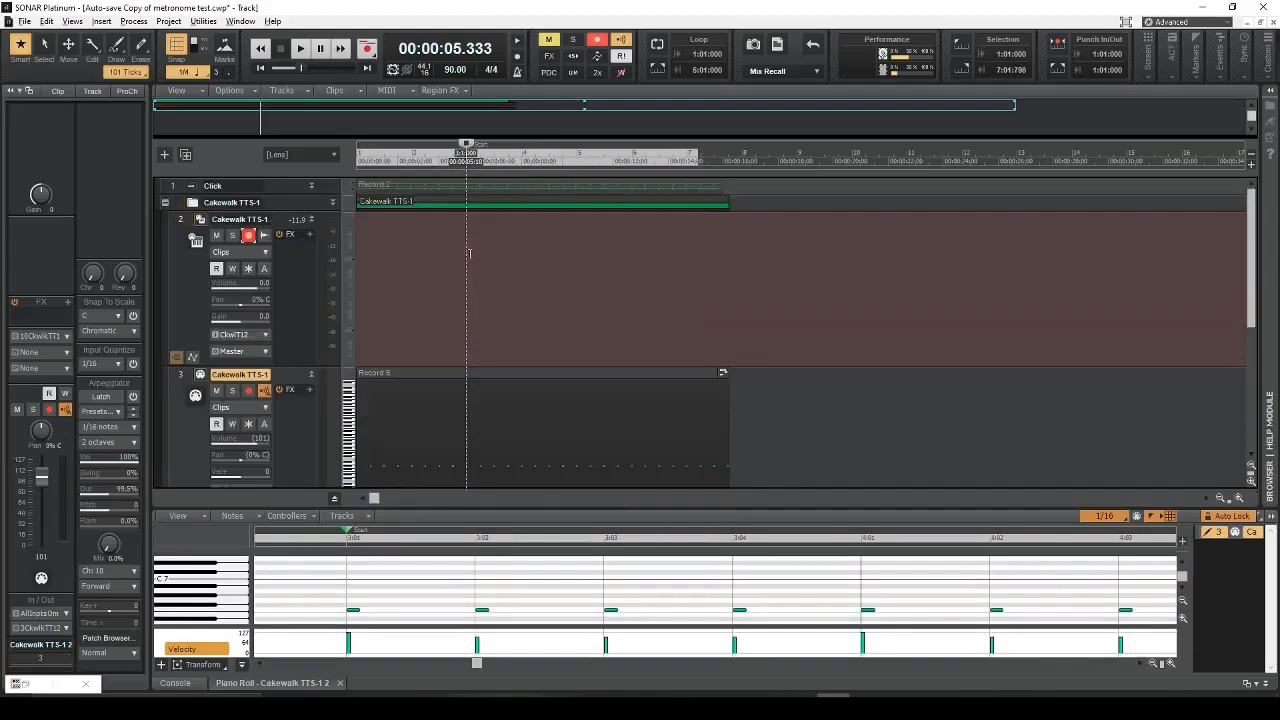
Step: Record the synth's channel 10 click onto the armed TTS-1 audio track from the project start into measure 7
click(259, 70)
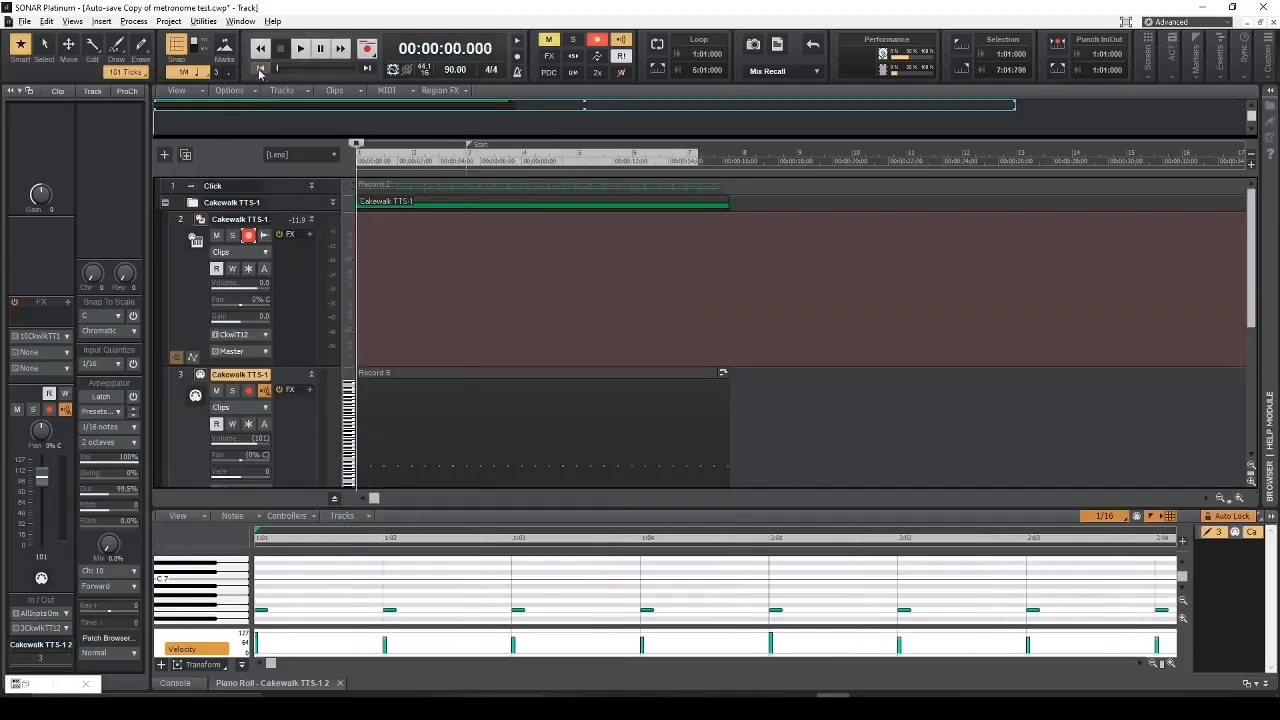
click(368, 50)
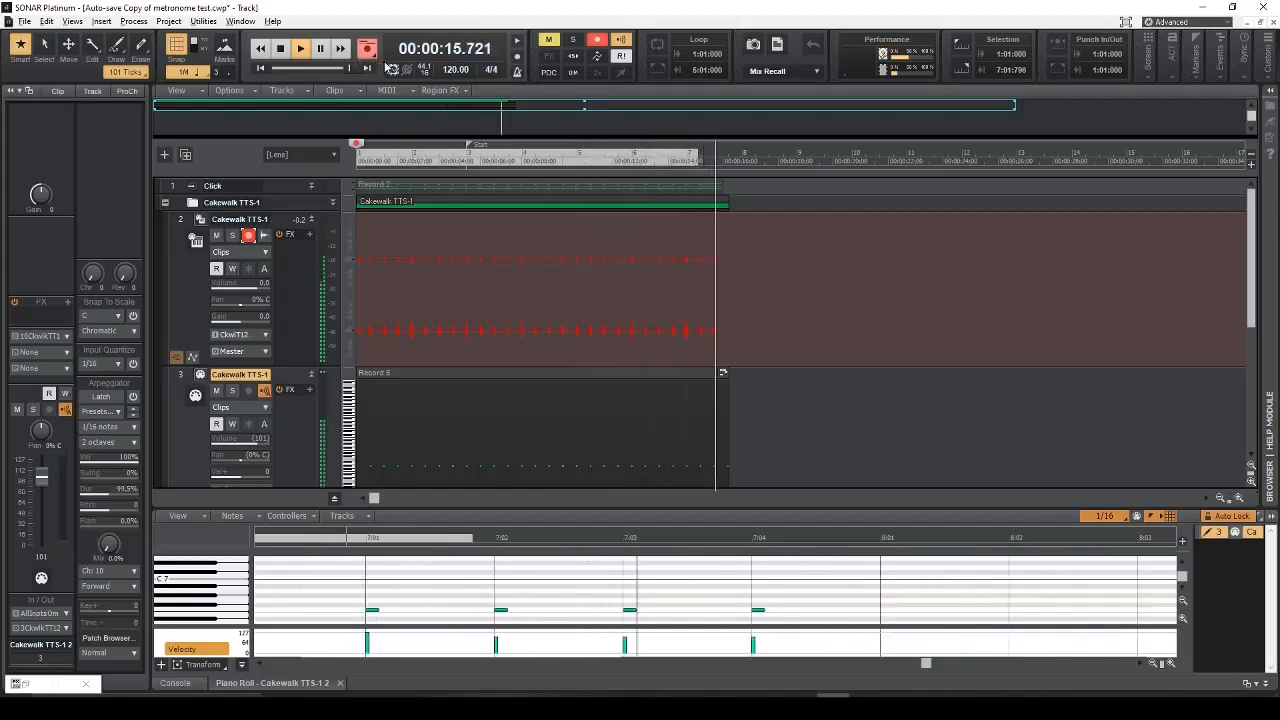
key(space)
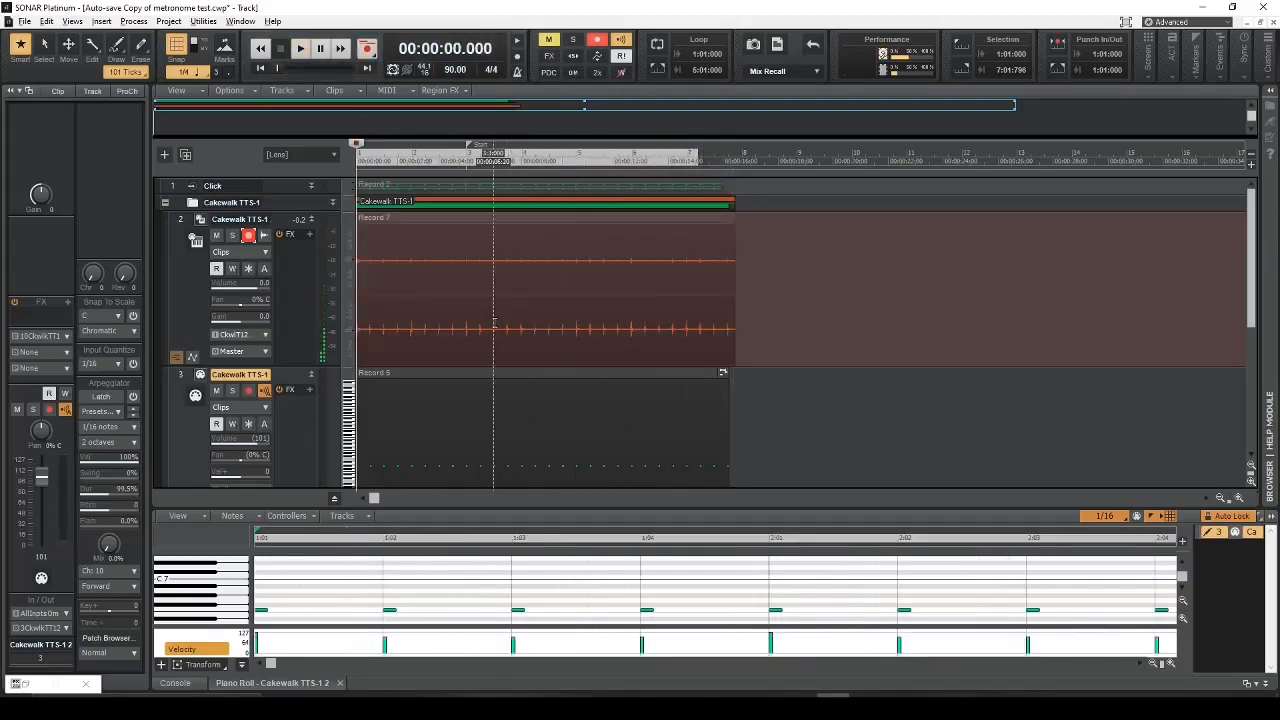
scroll(495, 323, down, 3)
scroll(558, 346, up, 3)
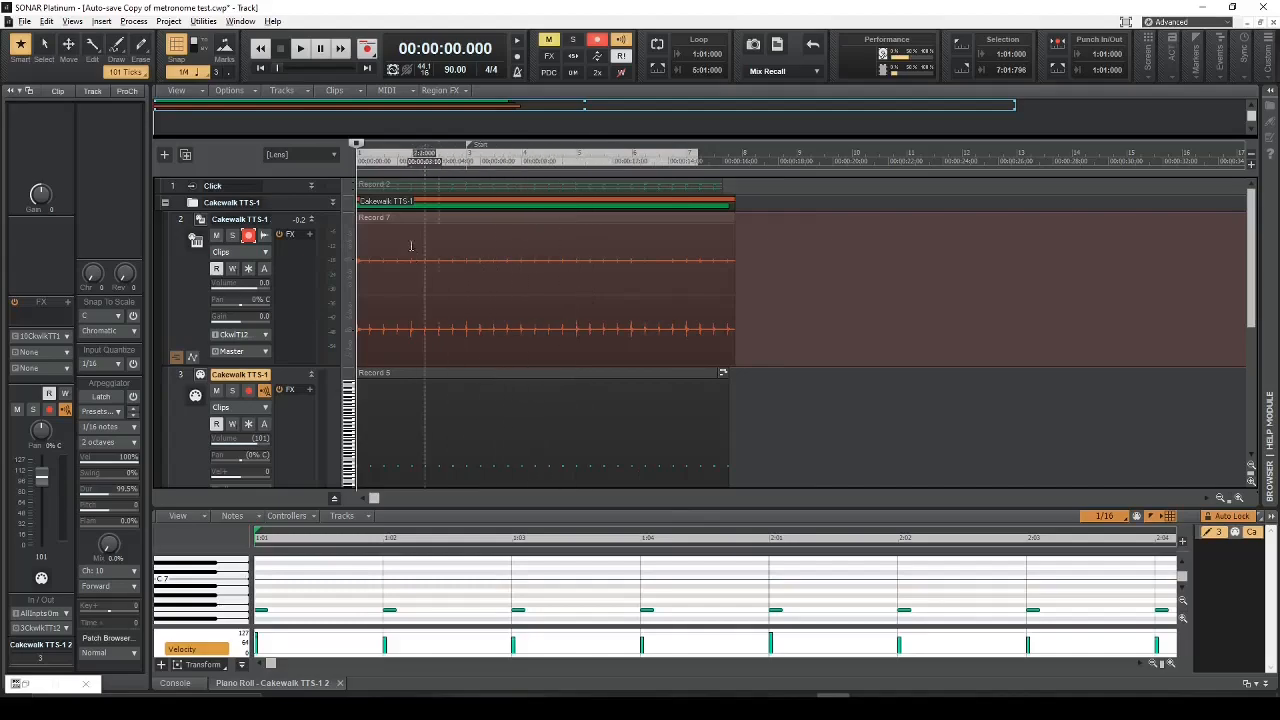
Step: Disarm and solo the TTS-1 audio track, and mute the TTS-1 MIDI track
click(249, 236)
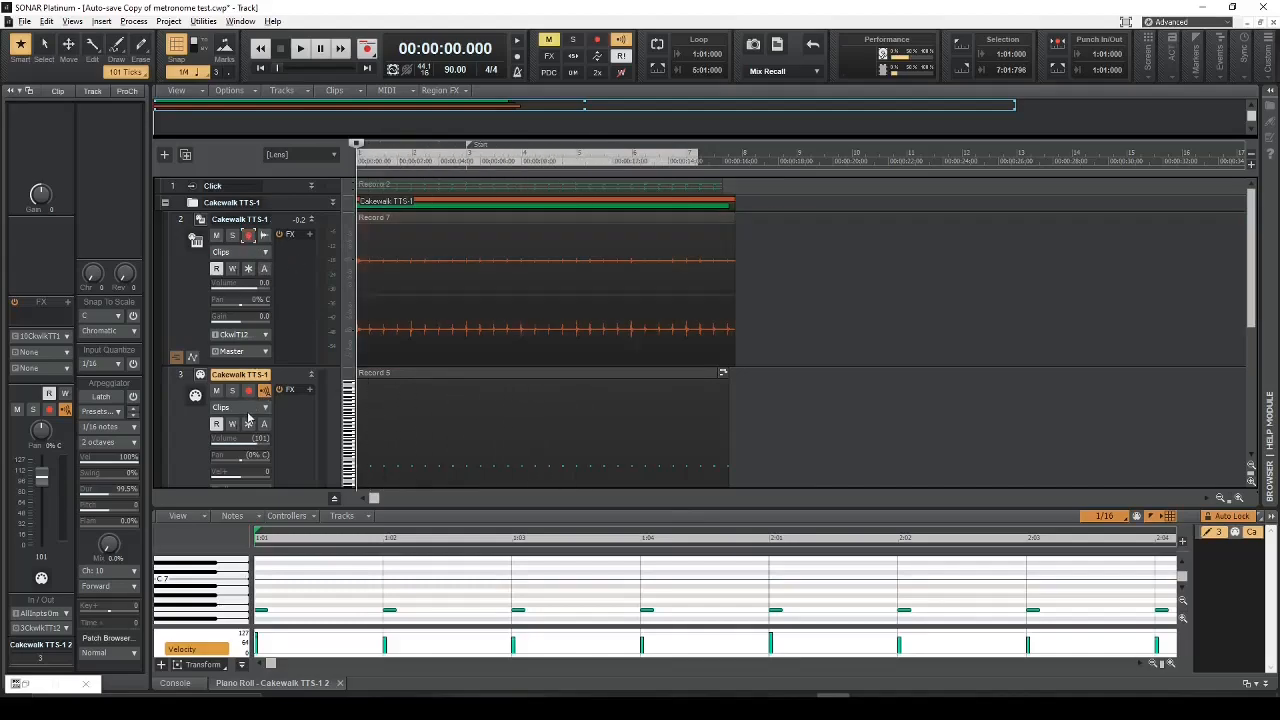
click(216, 391)
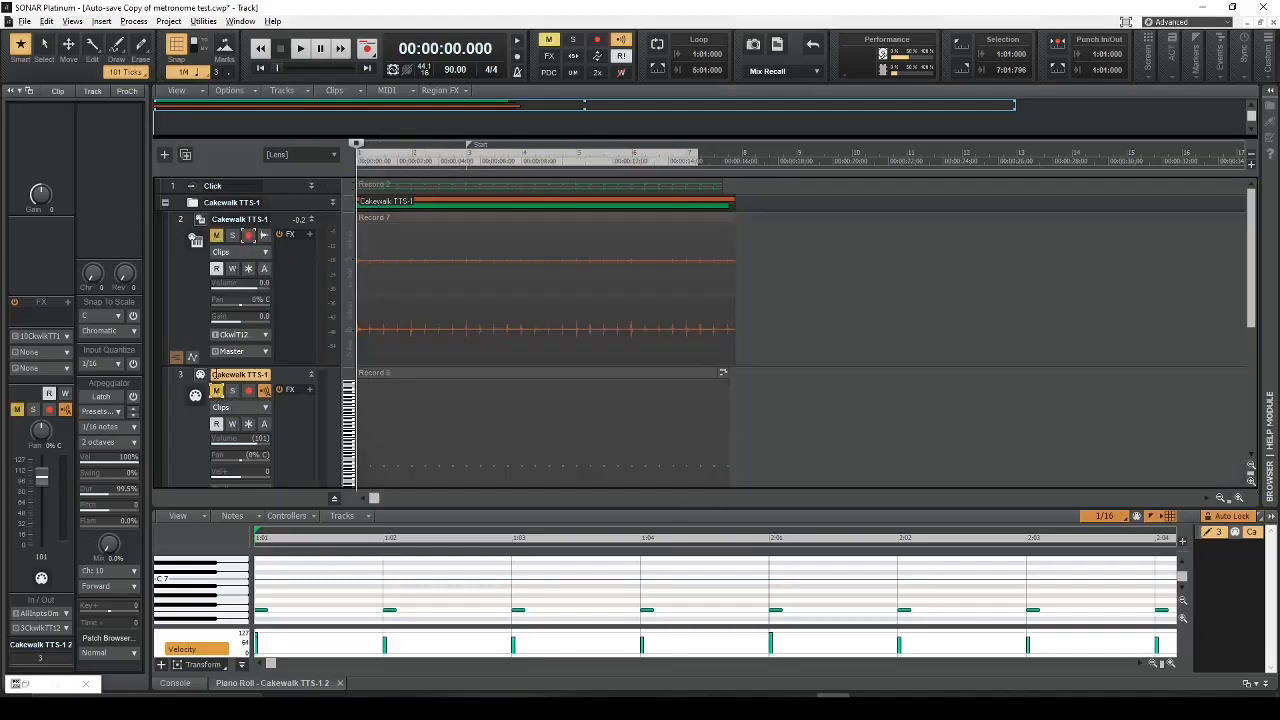
click(219, 237)
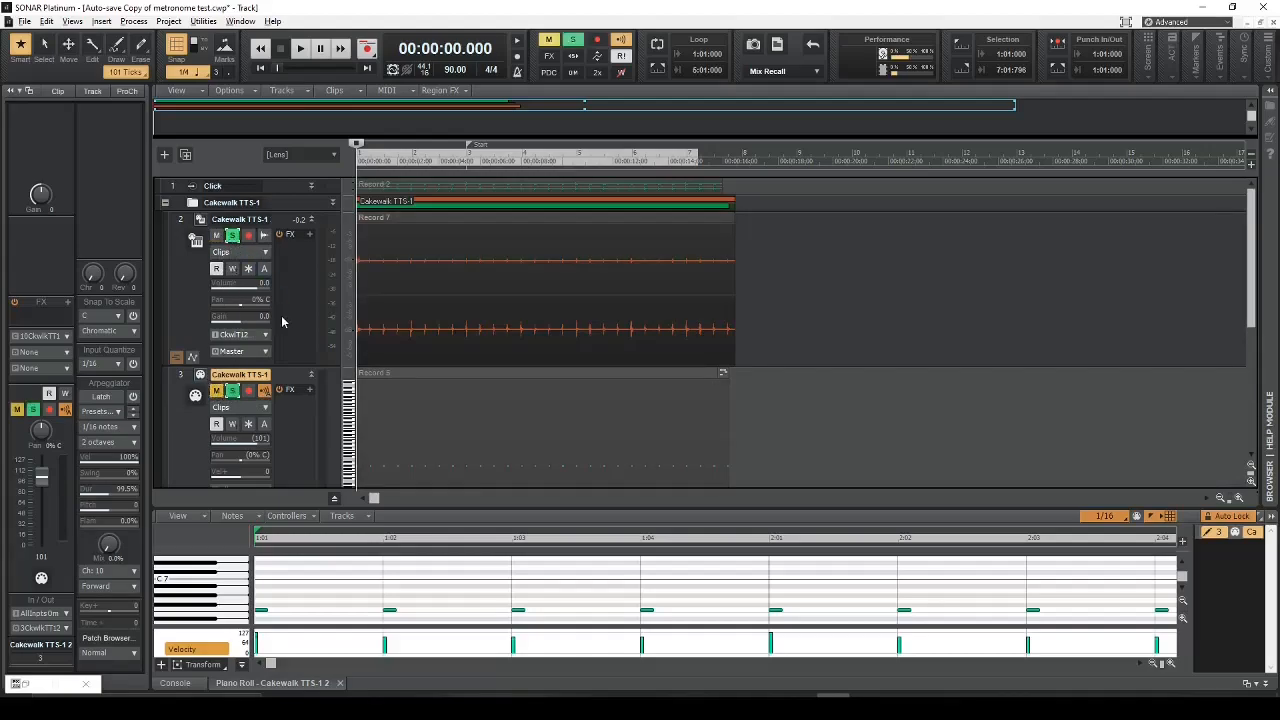
Step: Collapse the TTS-1 MIDI track and move the recorded audio clip onto a new track below it
click(312, 374)
scroll(308, 307, down, 1)
scroll(324, 284, up, 1)
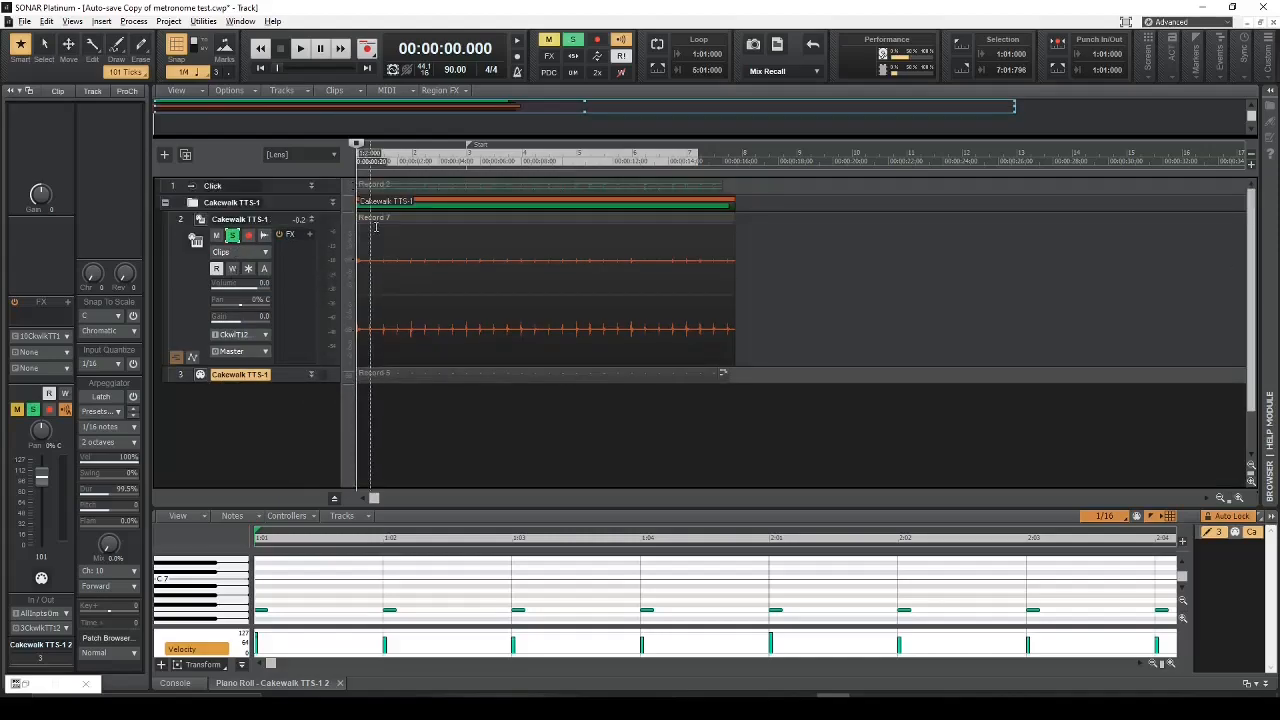
drag(376, 228, 391, 421)
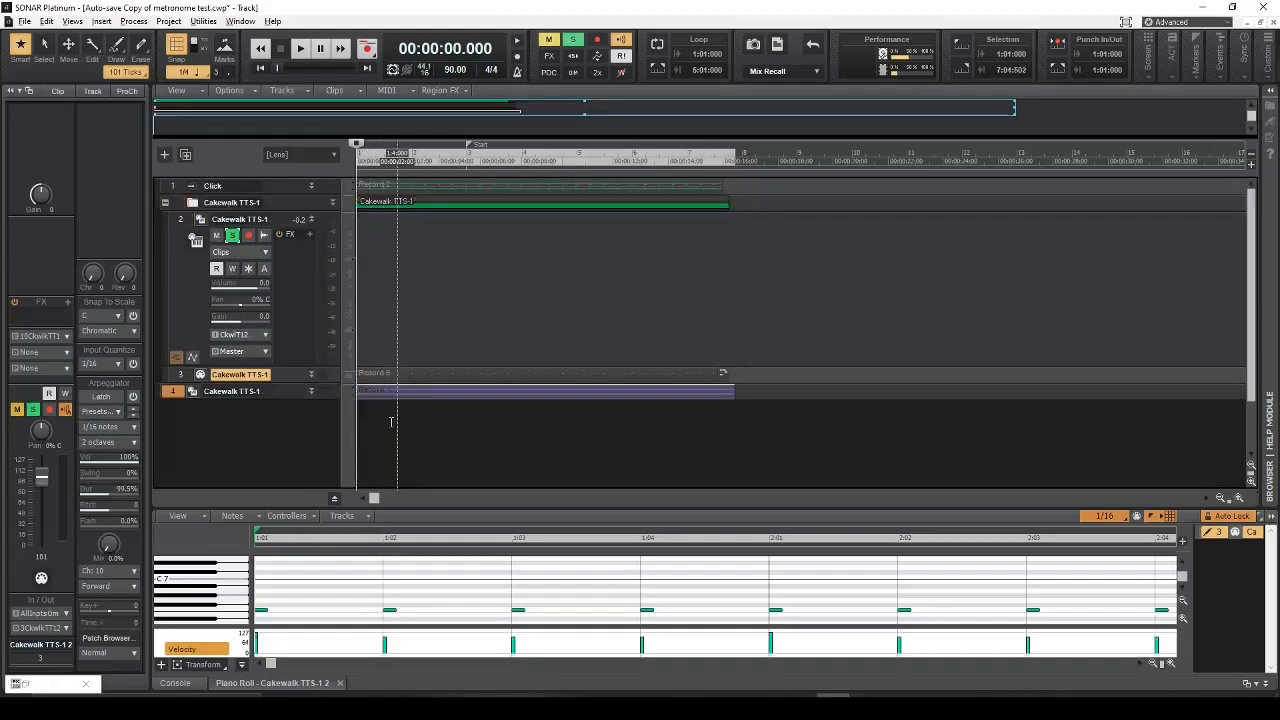
Step: Enlarge the Click track and the new audio track, and play their recordings from the project start for comparison
click(311, 190)
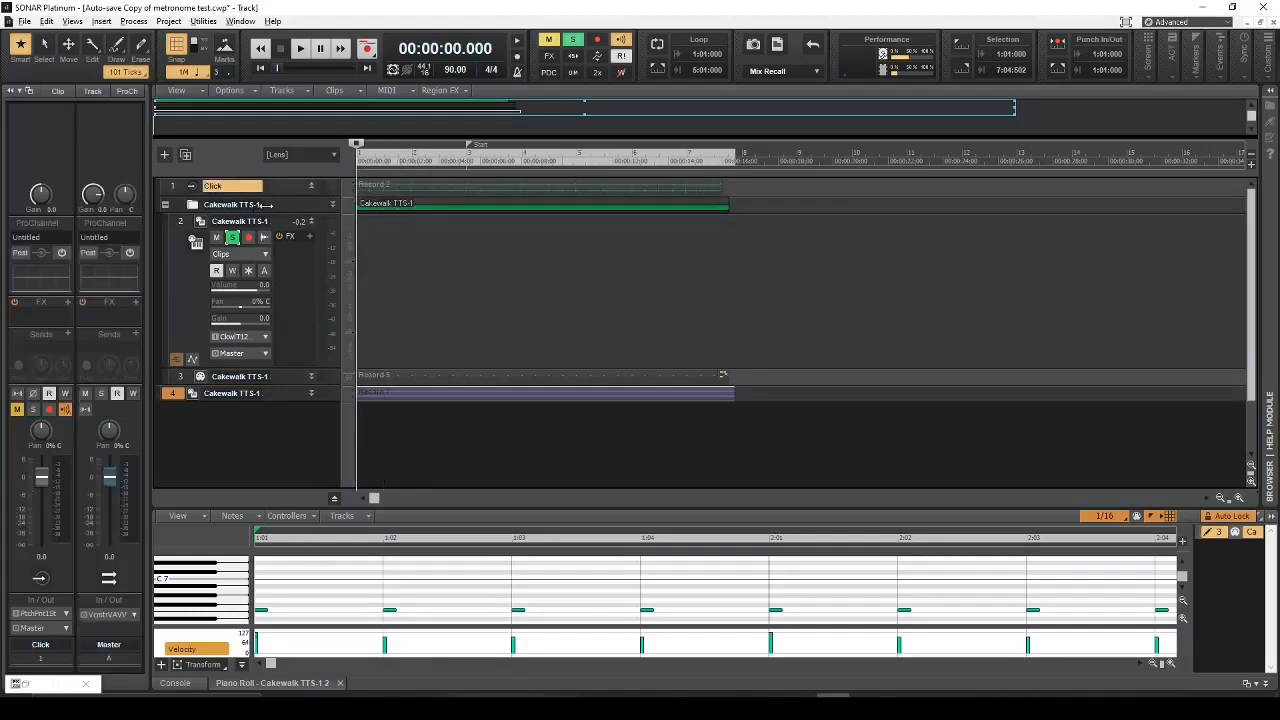
drag(284, 197, 285, 257)
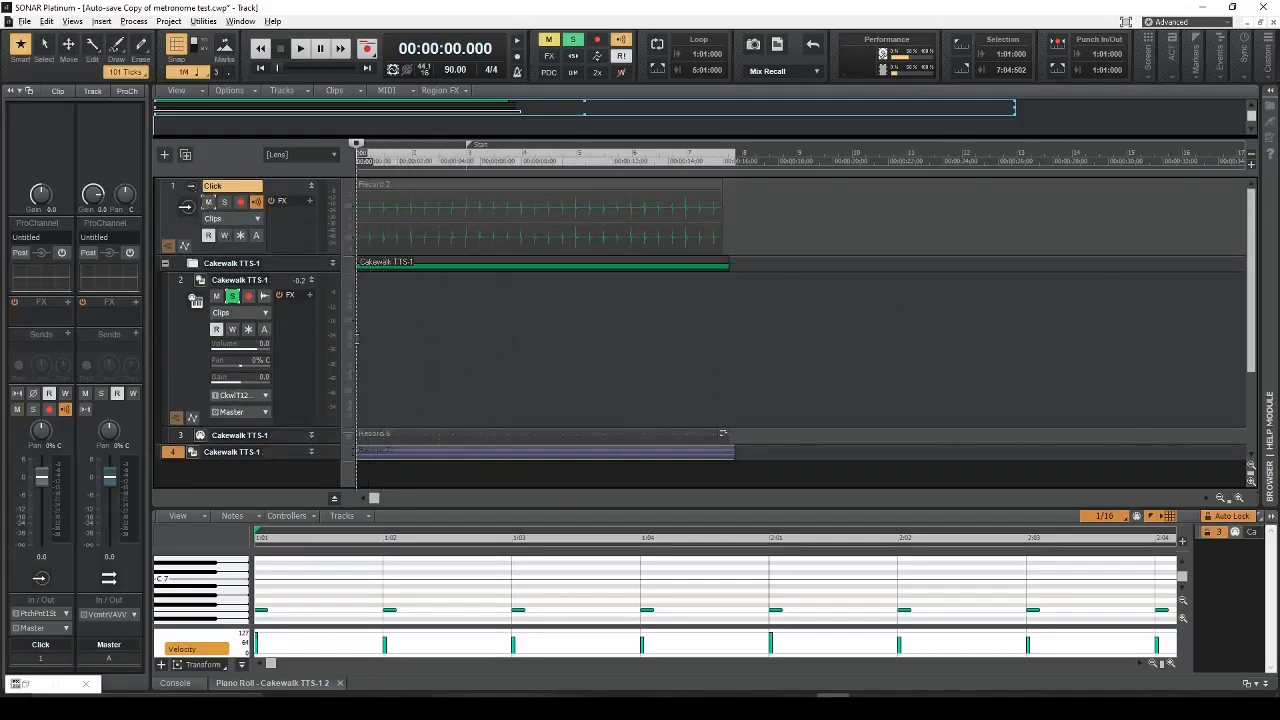
scroll(340, 355, down, 3)
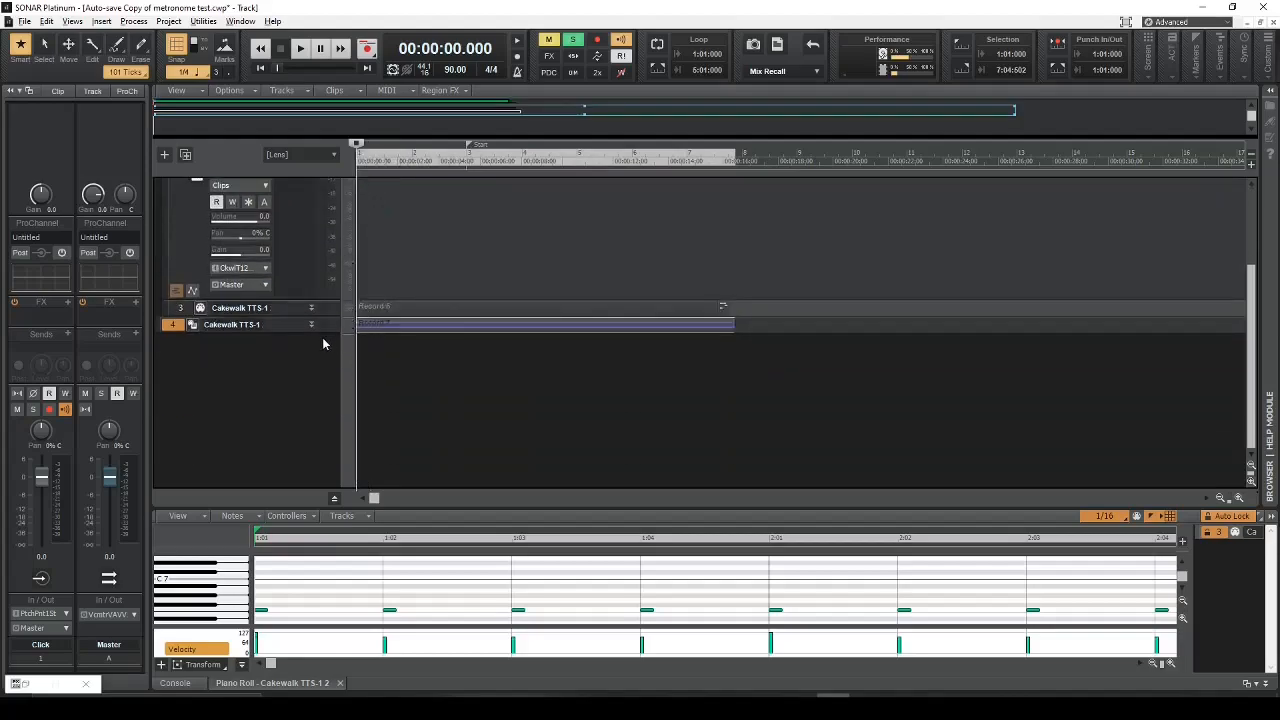
drag(323, 332, 323, 457)
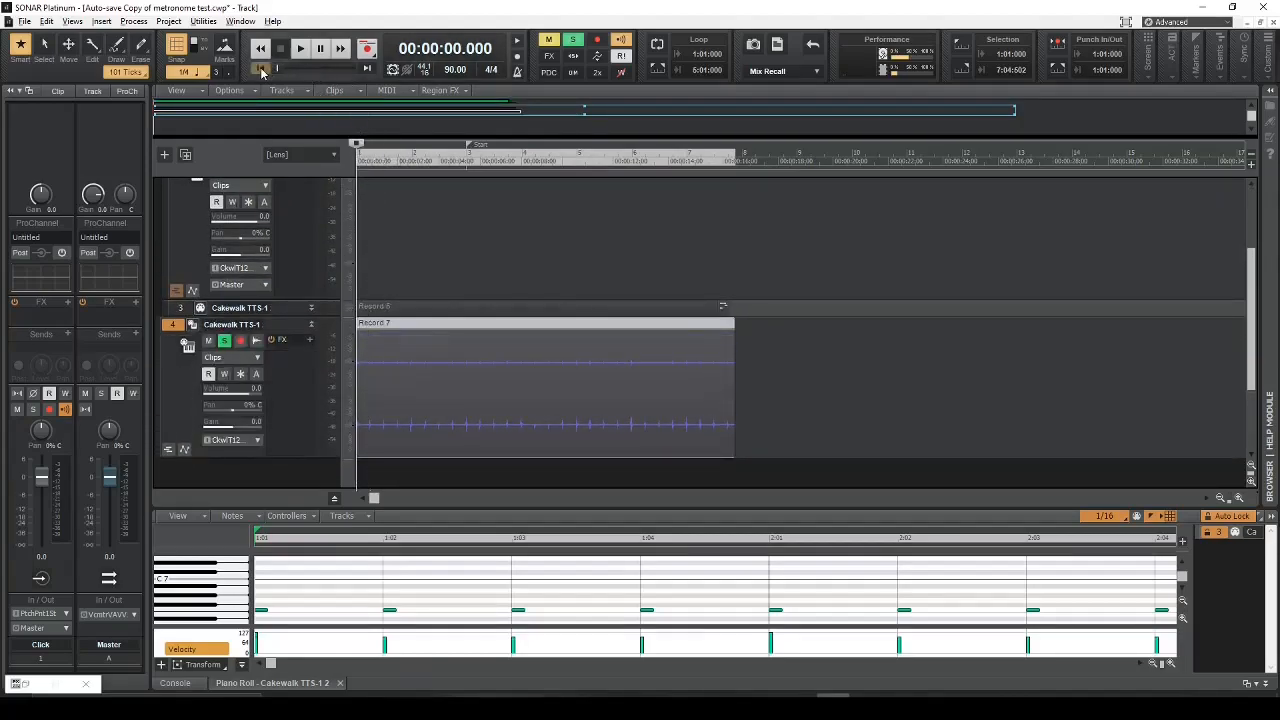
key(space)
scroll(342, 230, up, 3)
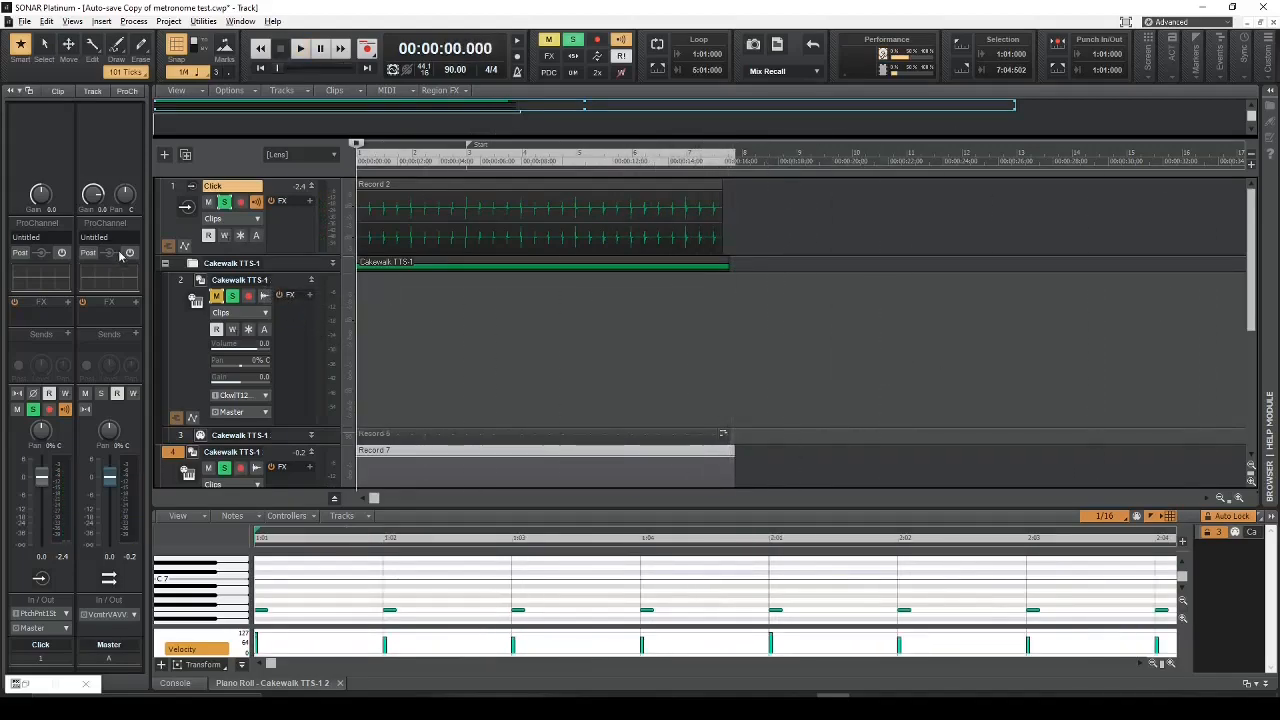
Step: Delete the Cakewalk TTS-1 track folder together with all tracks inside it
right_click(175, 270)
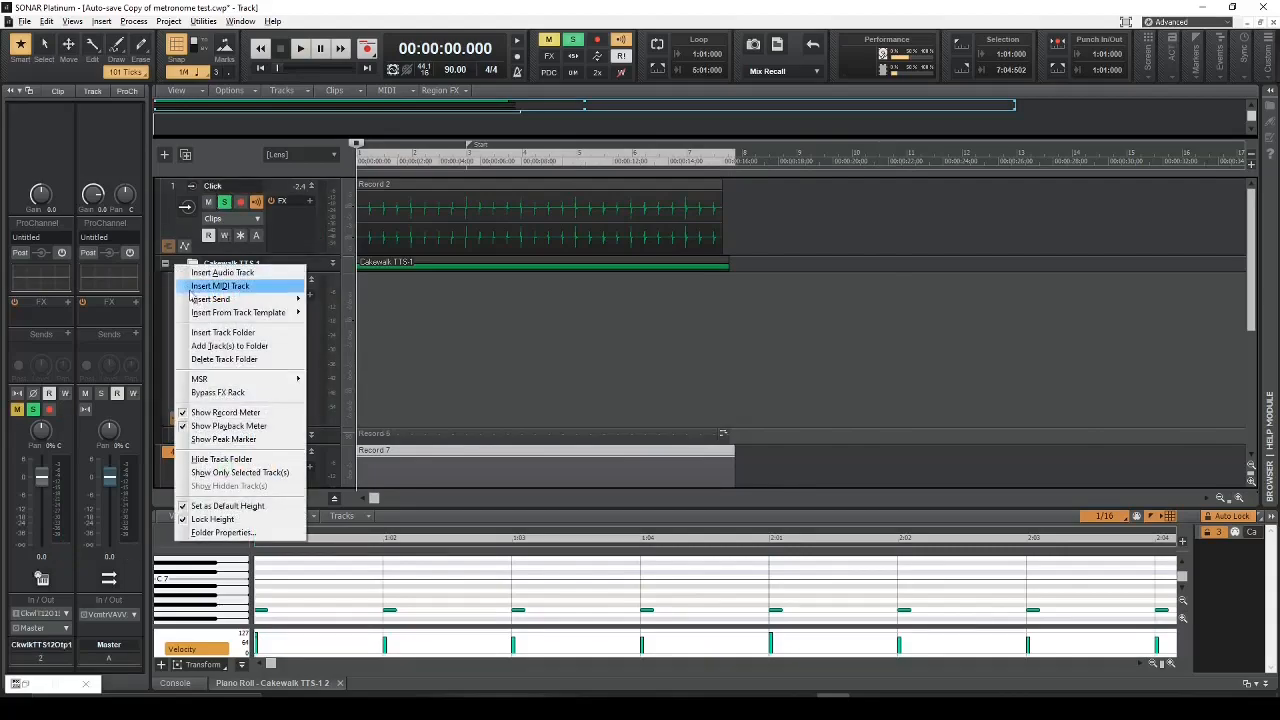
click(224, 359)
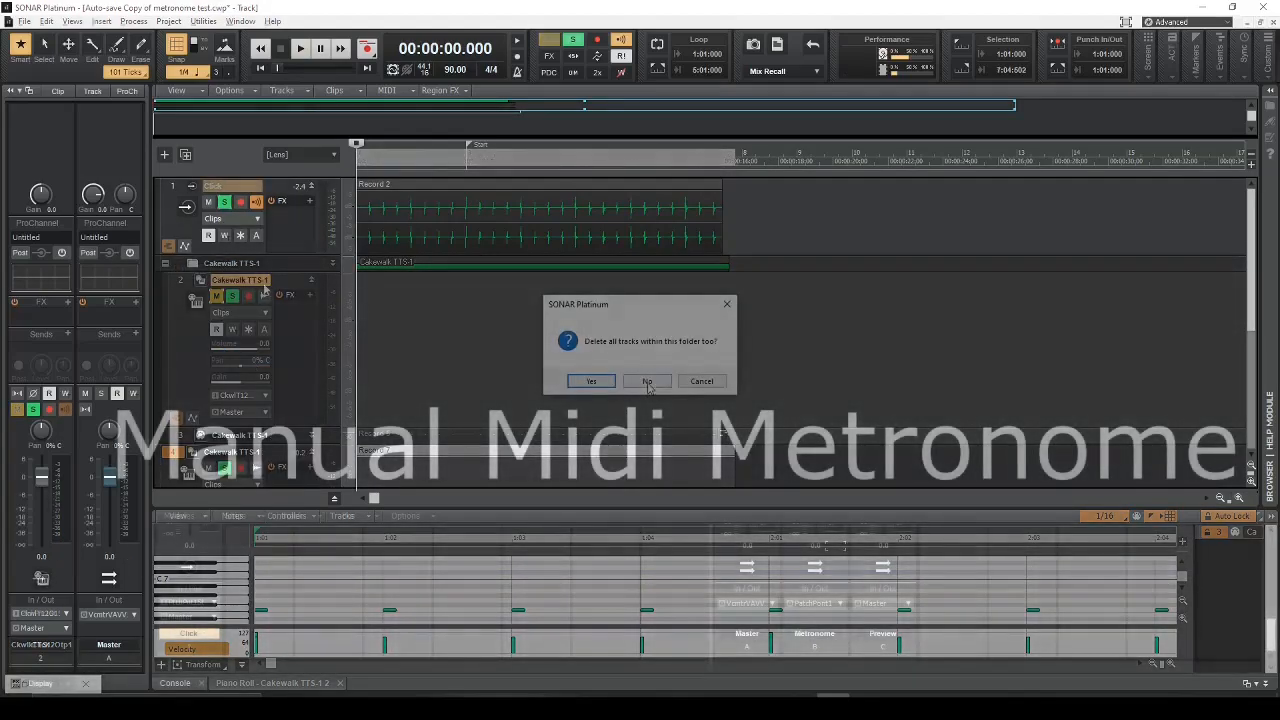
click(595, 378)
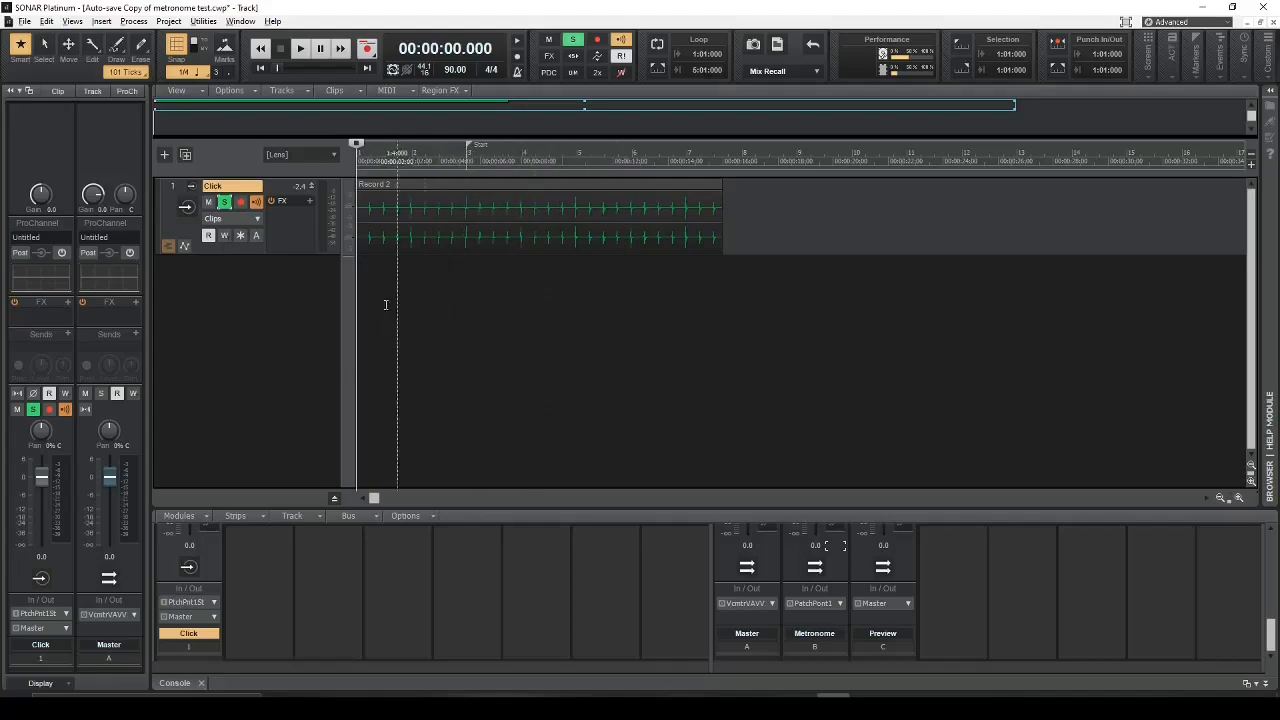
Step: Insert a Cakewalk TTS-1 instrument as a split instrument track in a folder, output to Master, and close its virtual controller
right_click(222, 291)
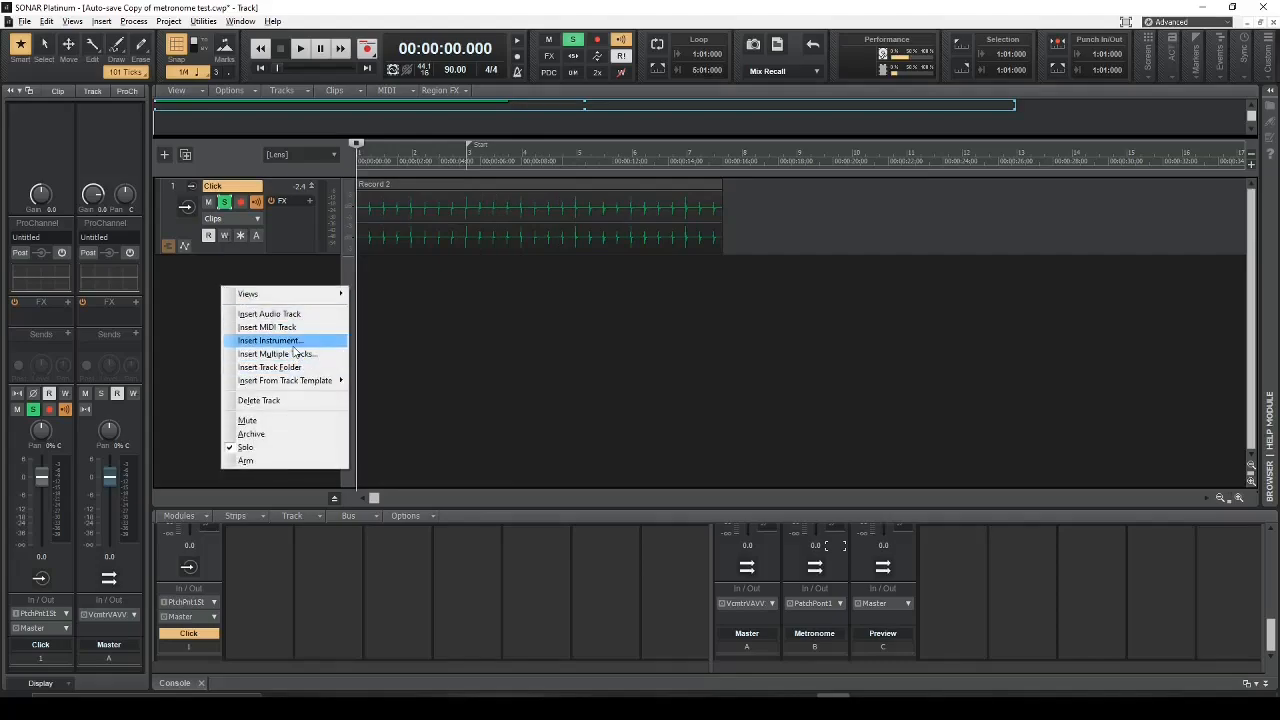
click(292, 342)
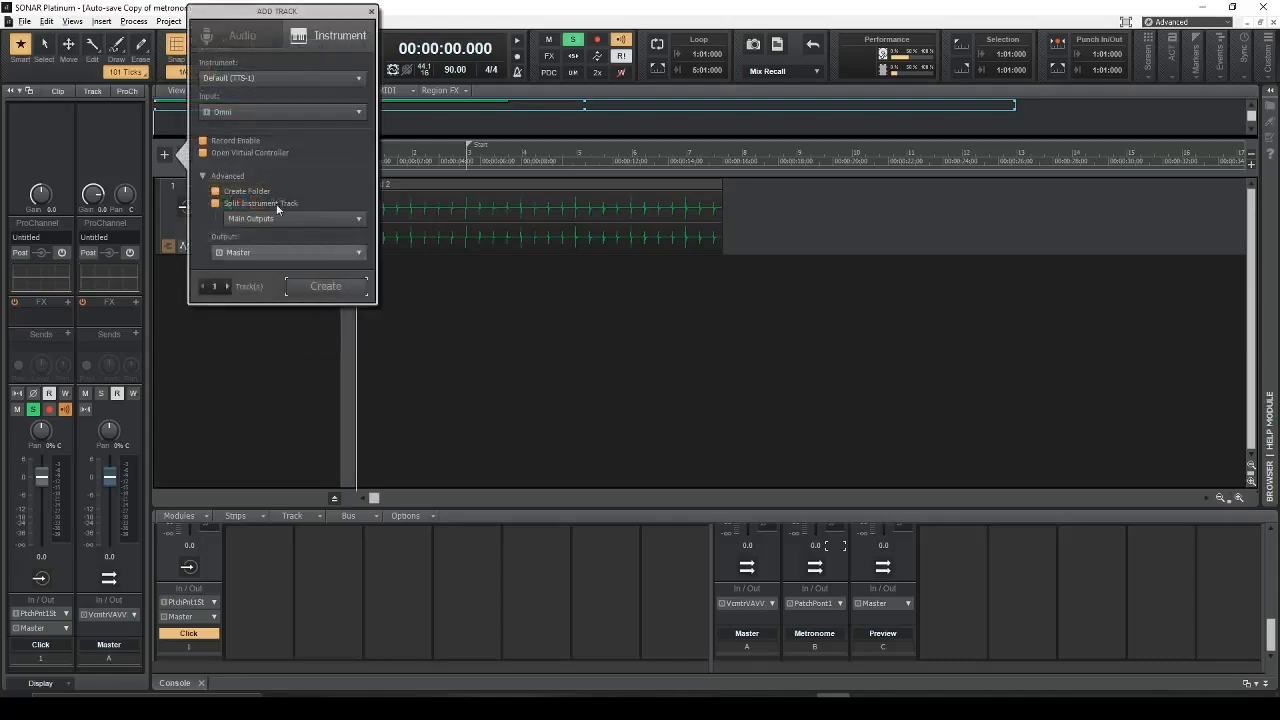
click(357, 80)
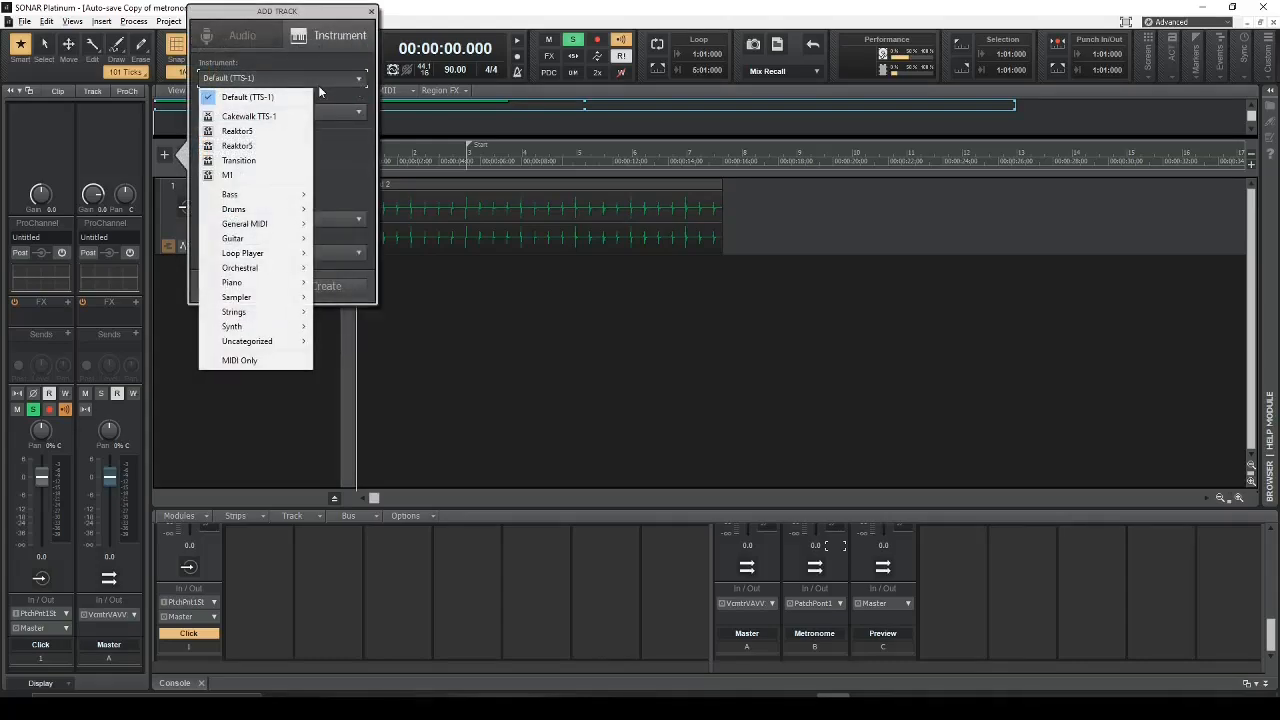
click(290, 116)
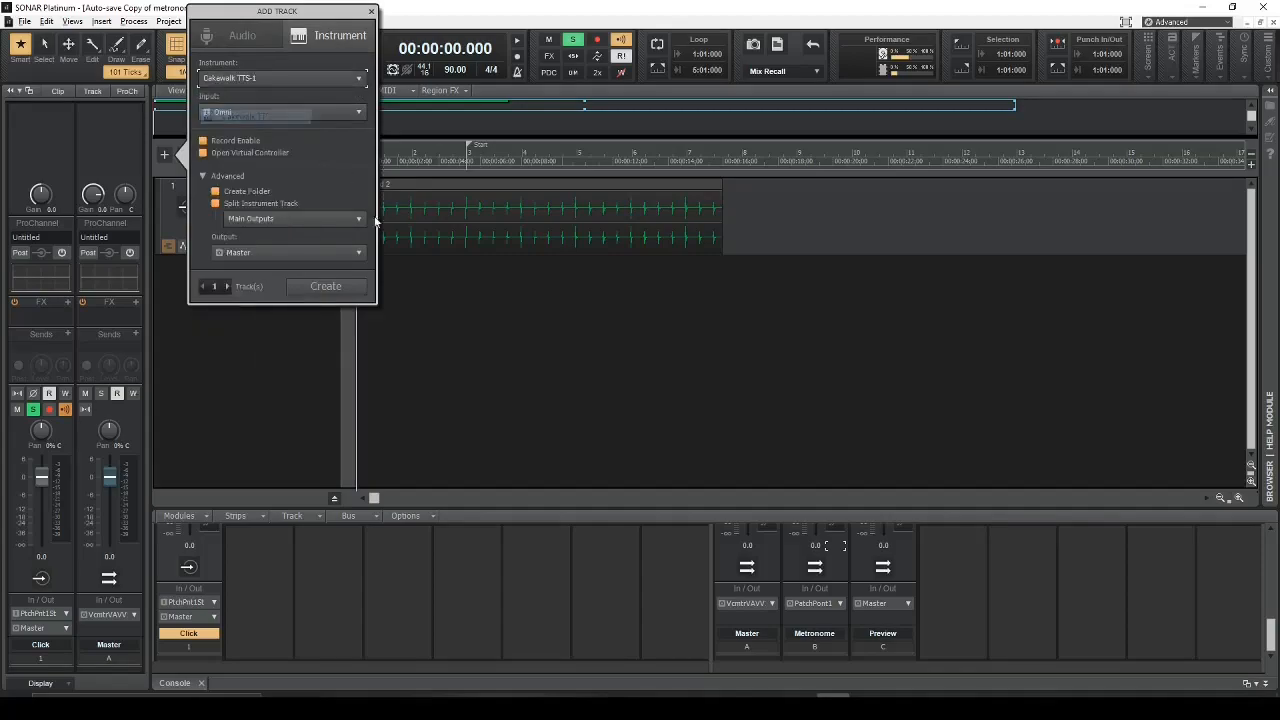
click(335, 288)
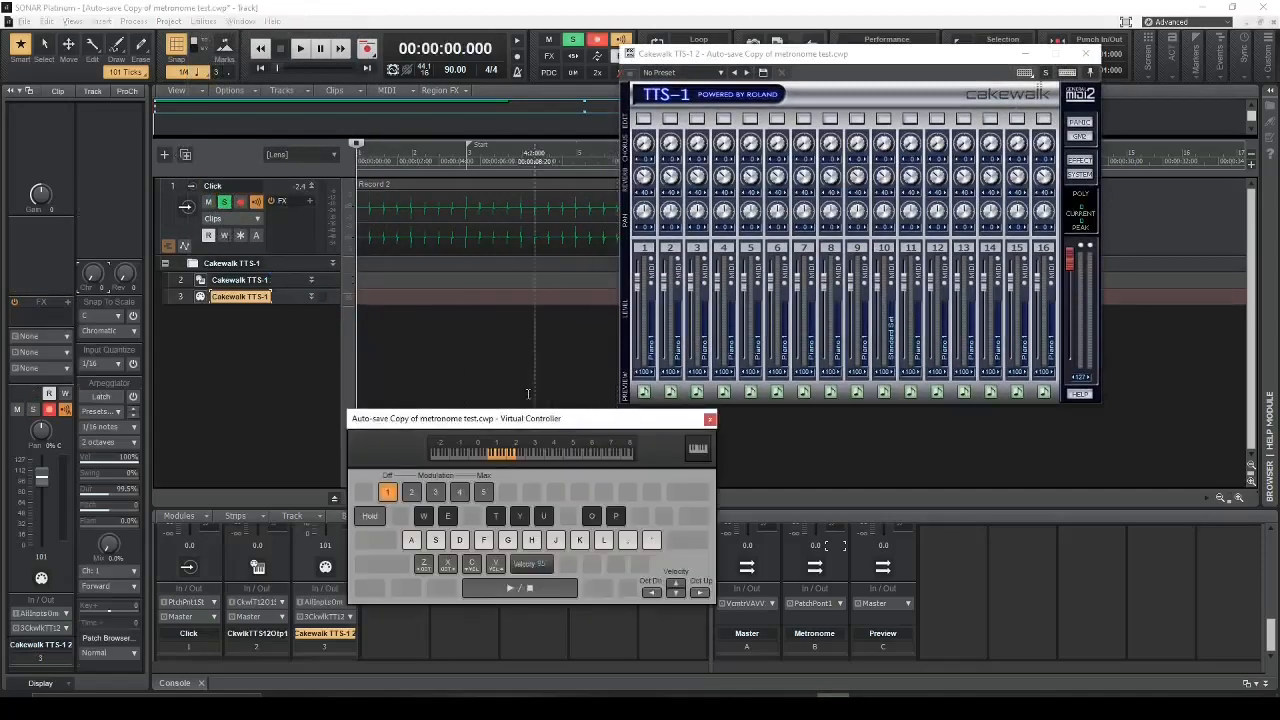
click(710, 419)
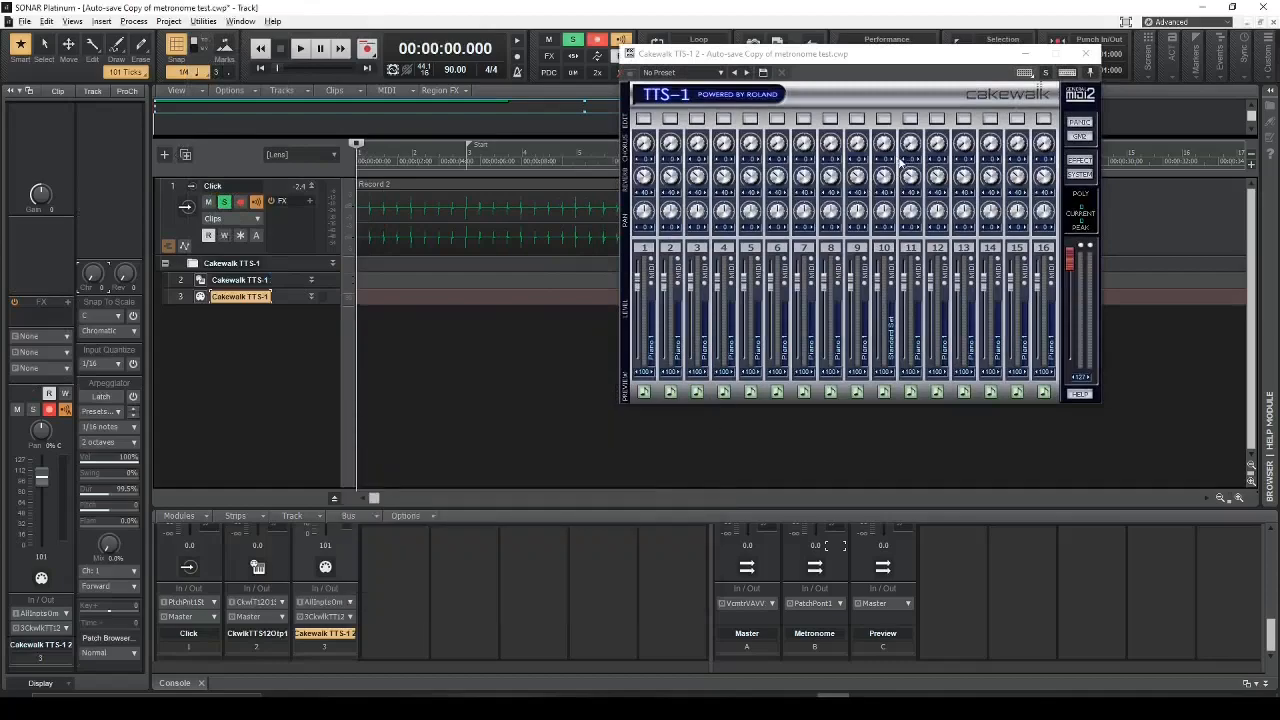
Step: Move the TTS-1 window aside, enlarge both Cakewalk TTS-1 tracks, and change the Click track from soloed to muted
drag(862, 63, 1010, 83)
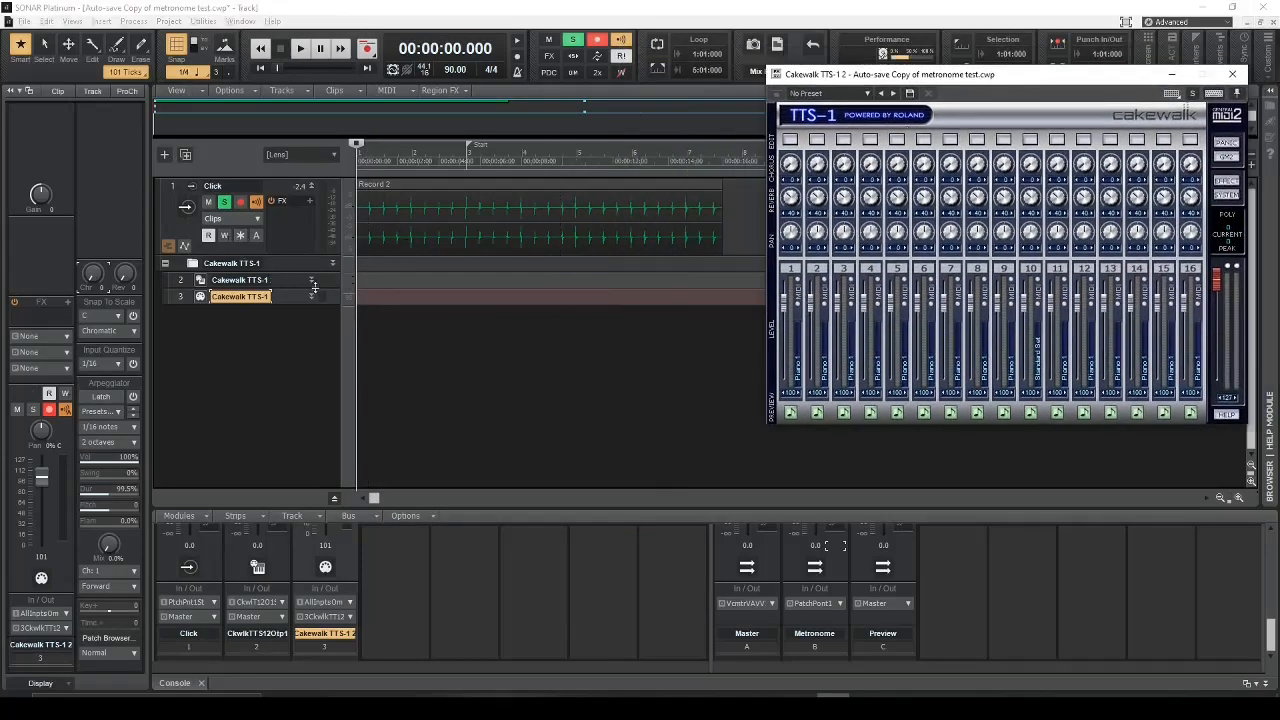
drag(313, 288, 308, 316)
click(311, 347)
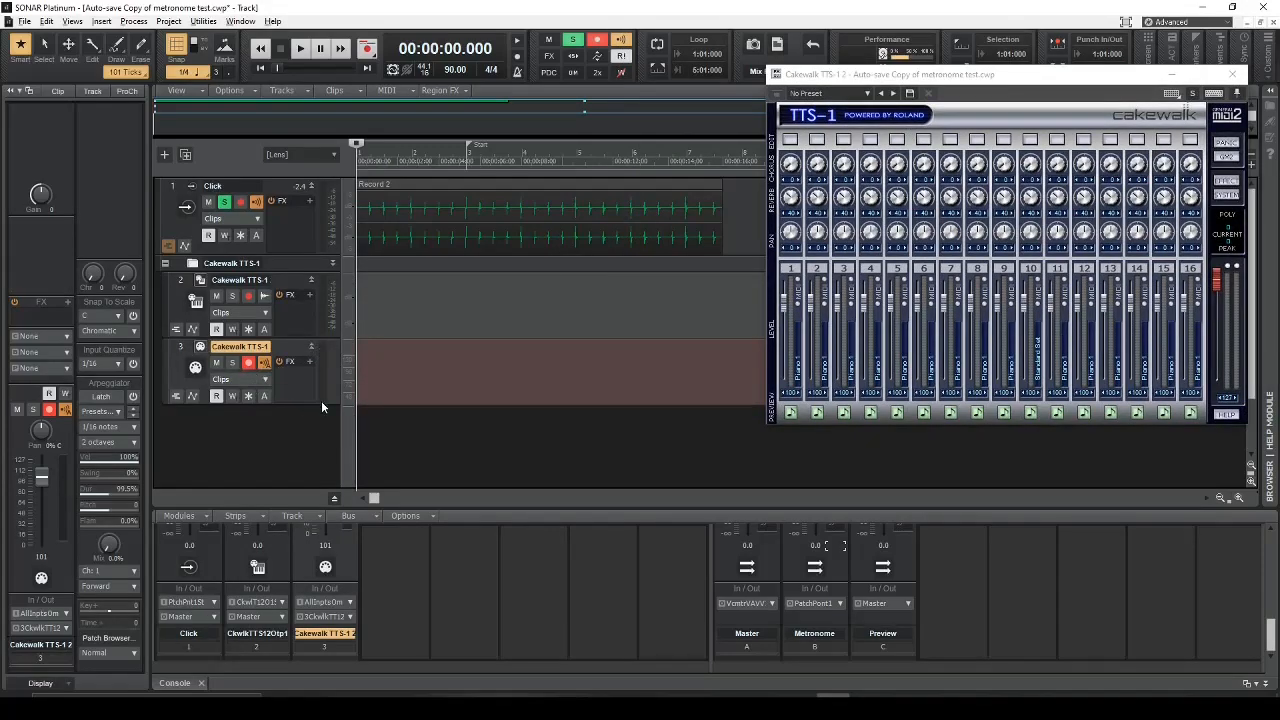
drag(321, 403, 321, 440)
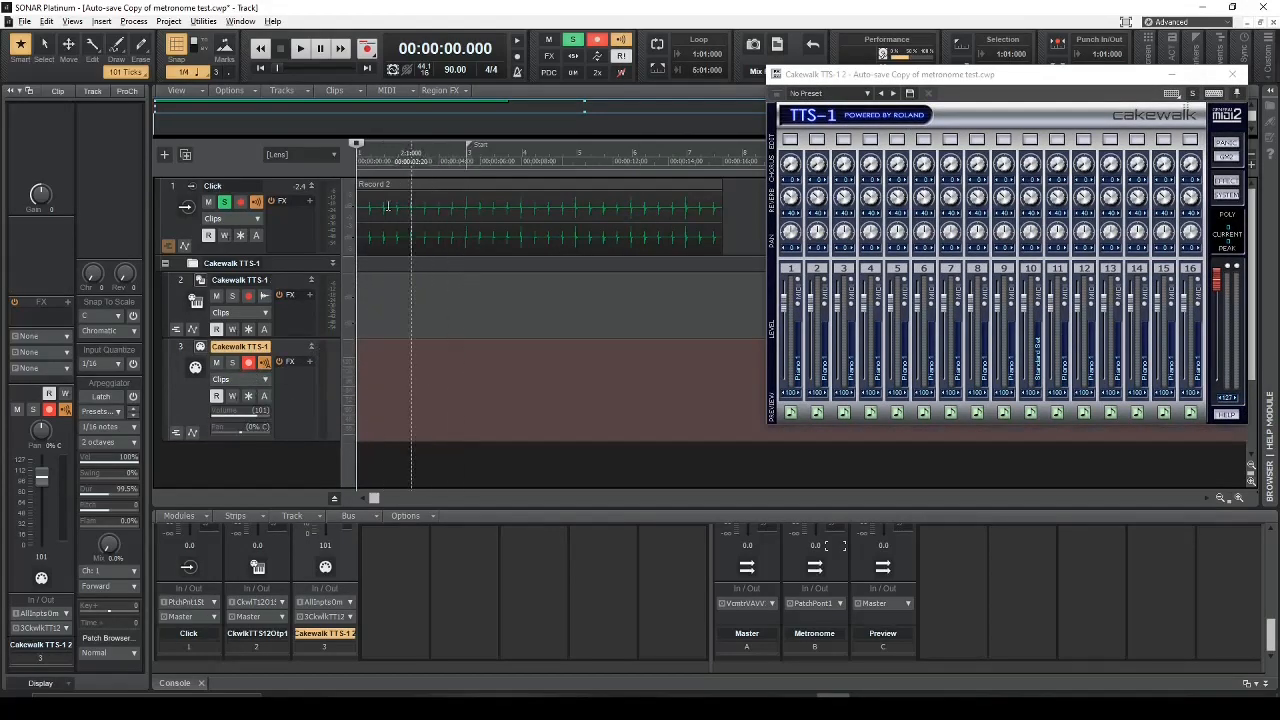
click(224, 202)
click(208, 202)
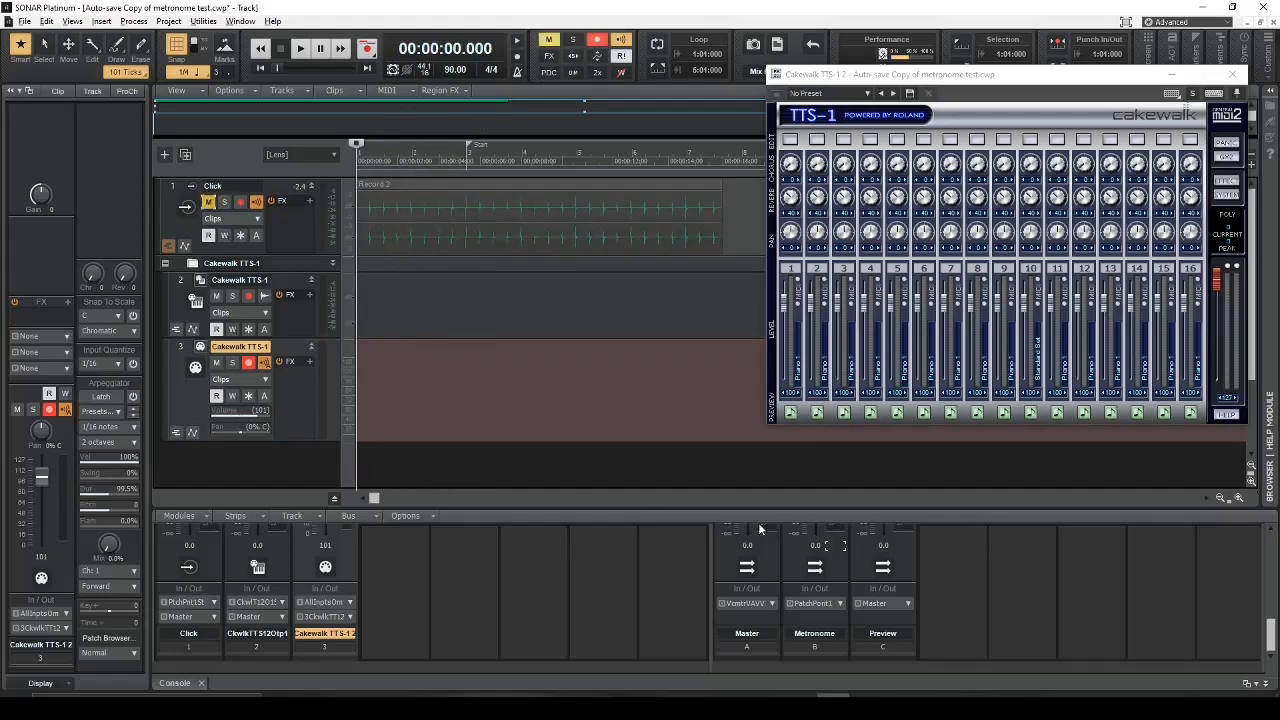
Step: Switch the project metronome to Use Audio Metronome in the preferences and apply the change
click(837, 584)
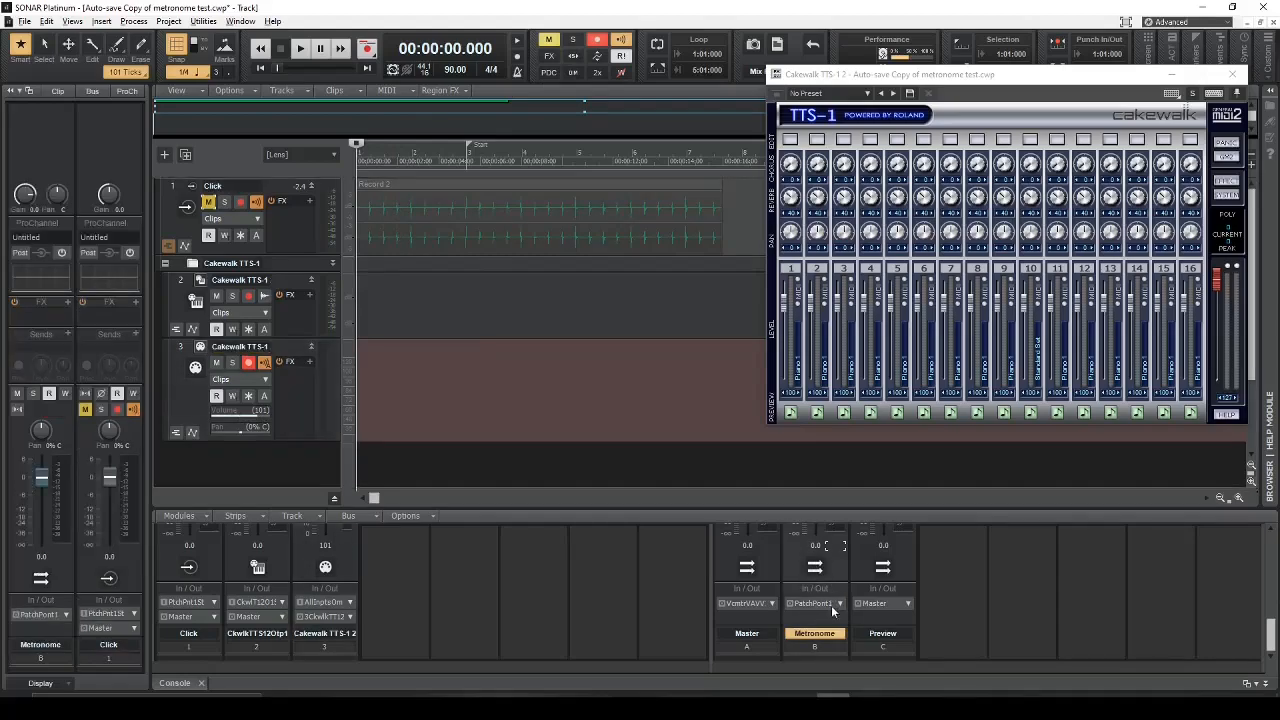
key(p)
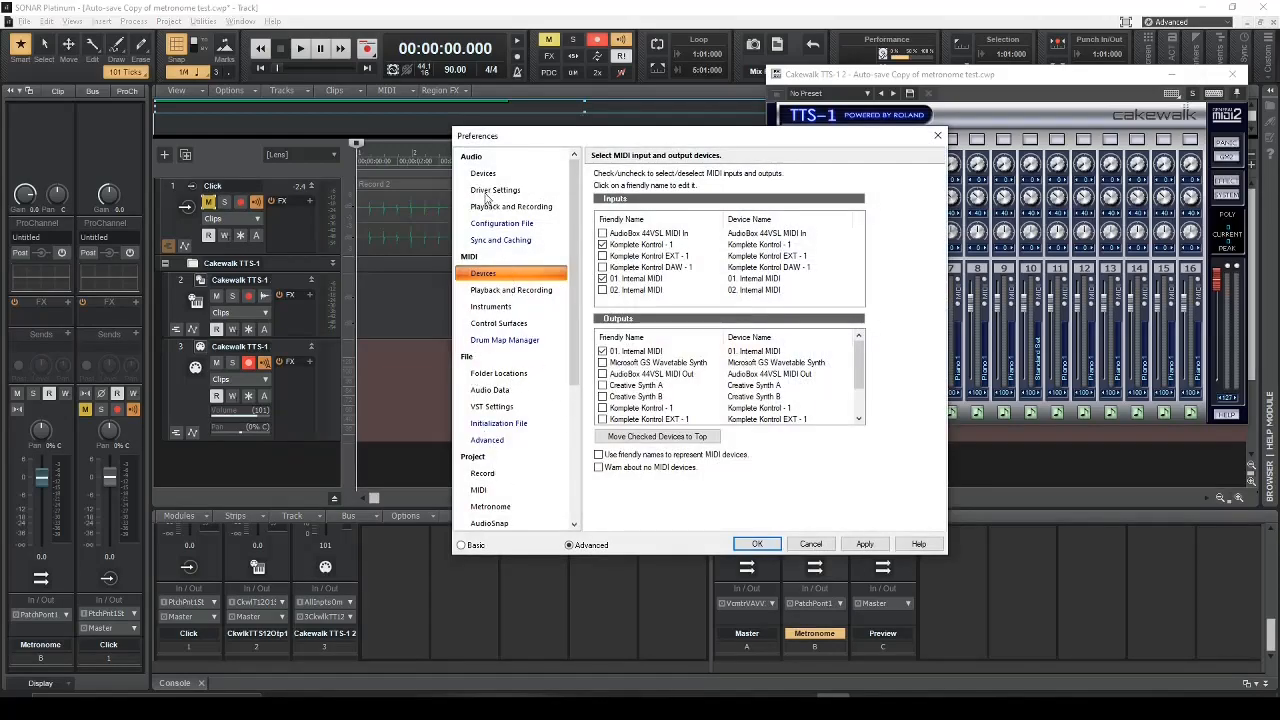
scroll(498, 325, down, 4)
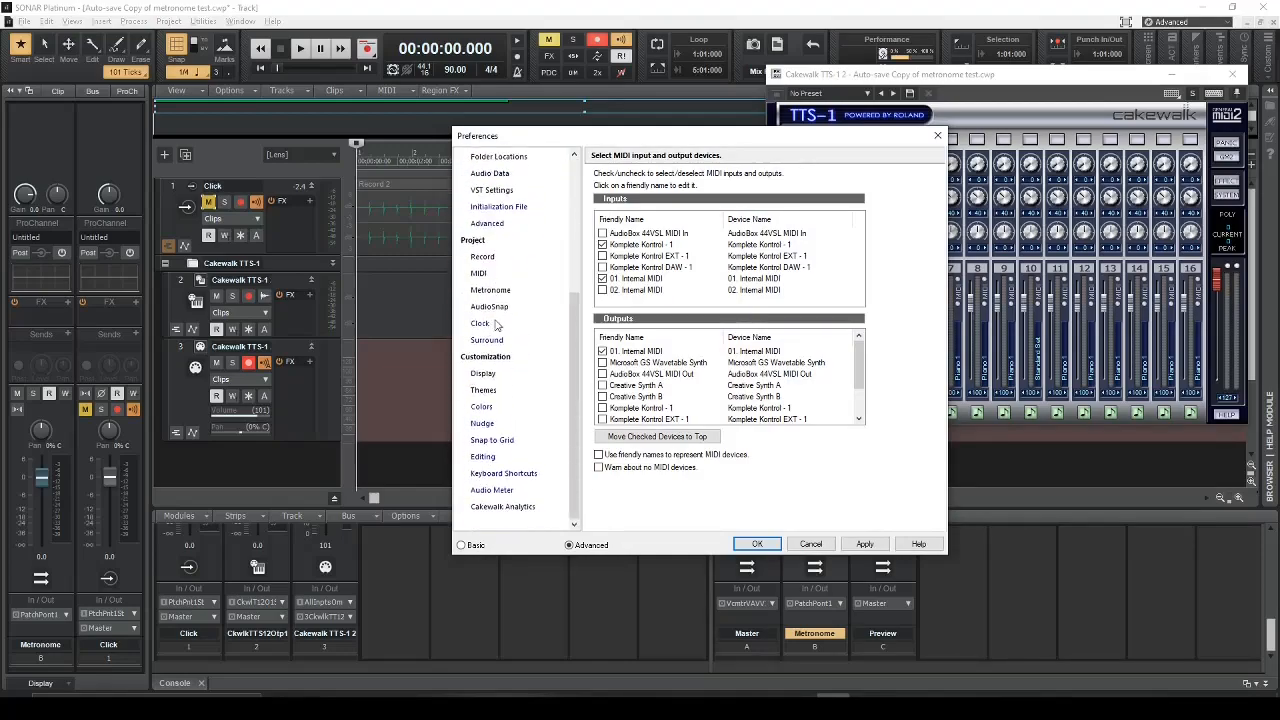
click(491, 291)
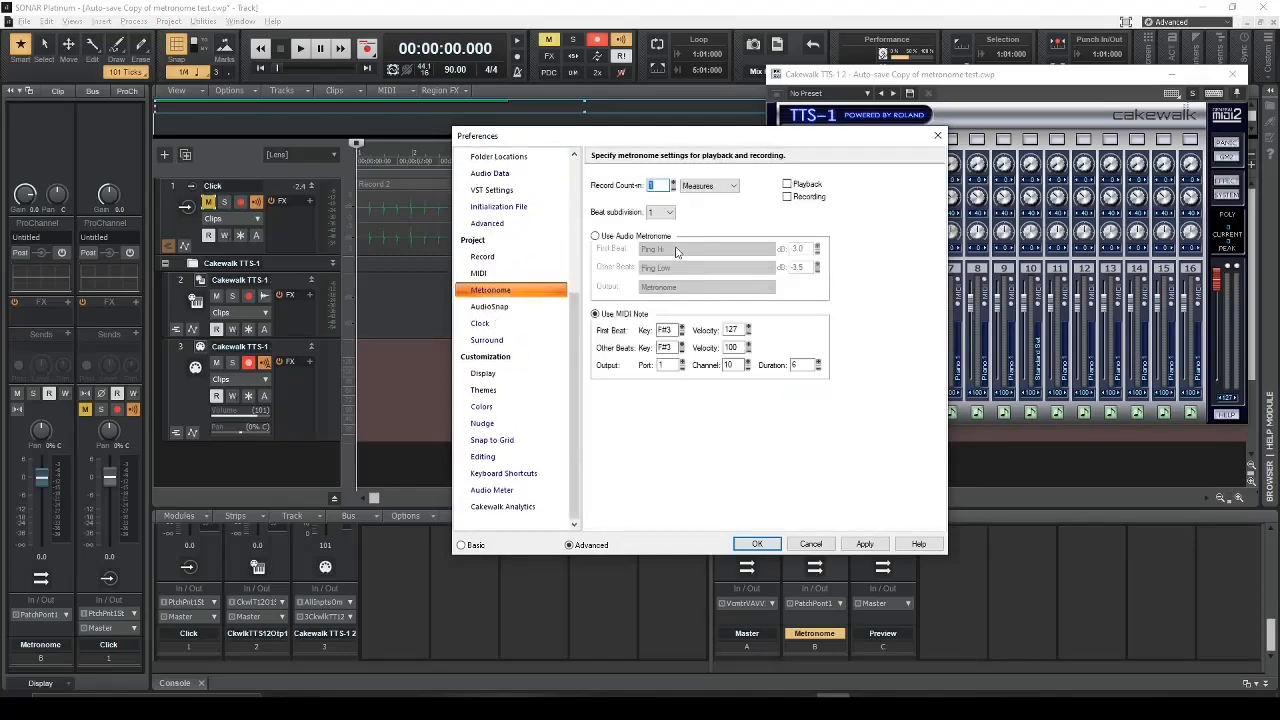
click(595, 236)
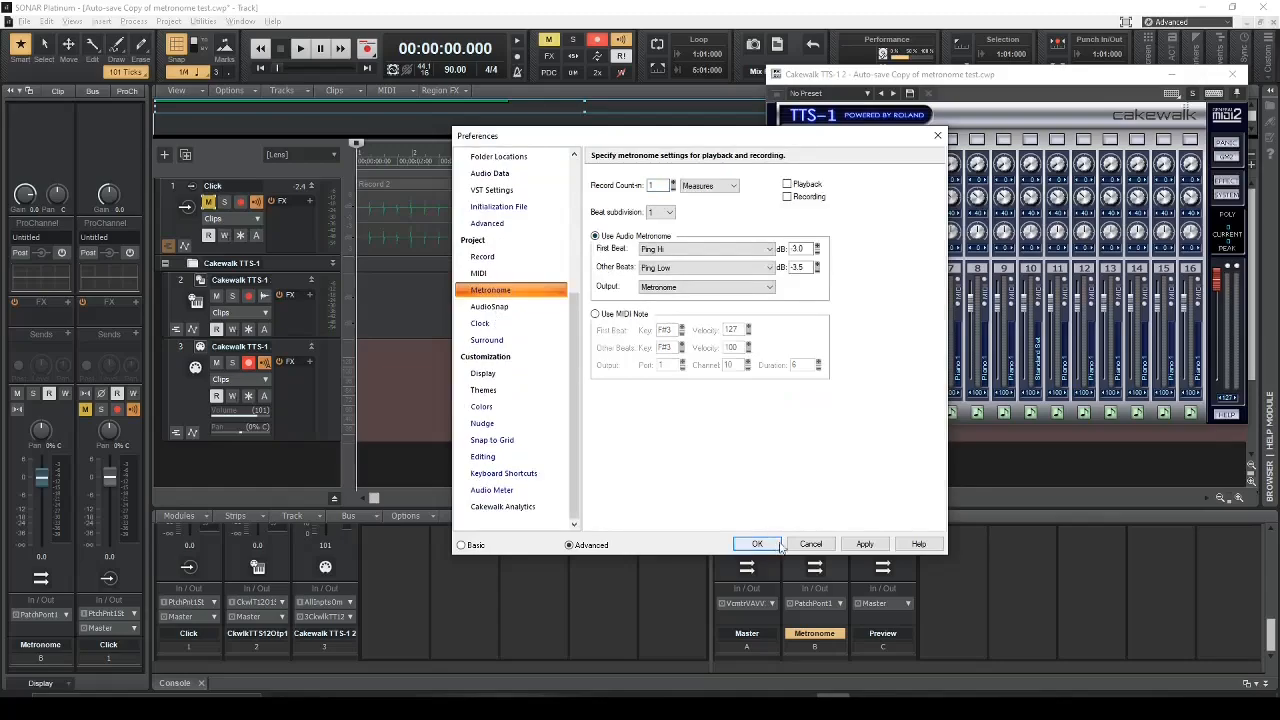
click(865, 544)
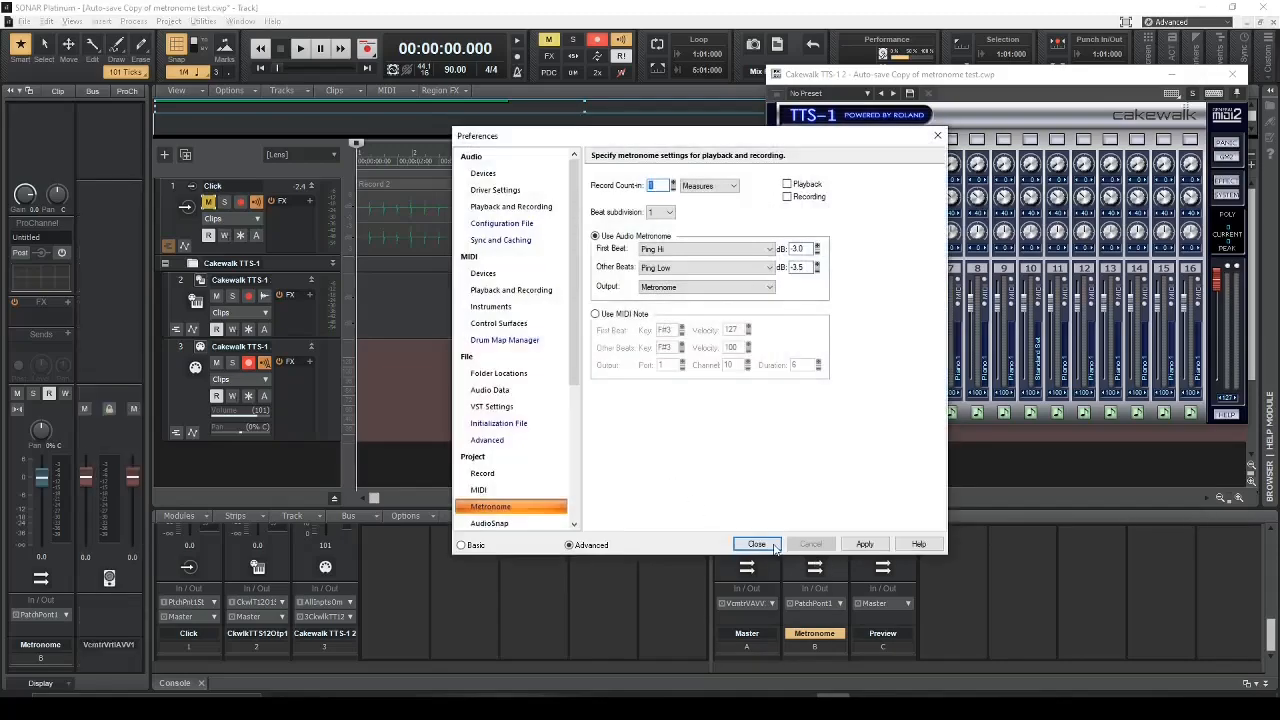
click(757, 544)
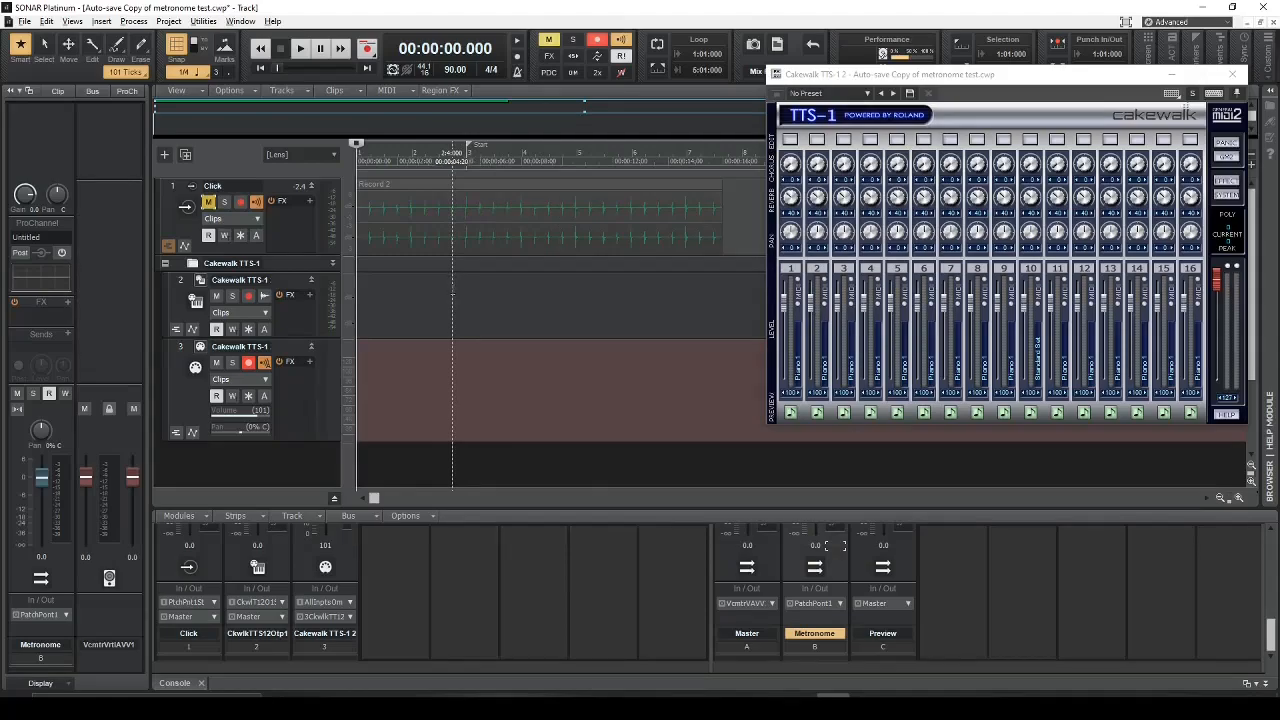
Step: Enlarge the Cakewalk TTS-1 MIDI track to show its routing and set its output channel to 10
scroll(293, 420, down, 2)
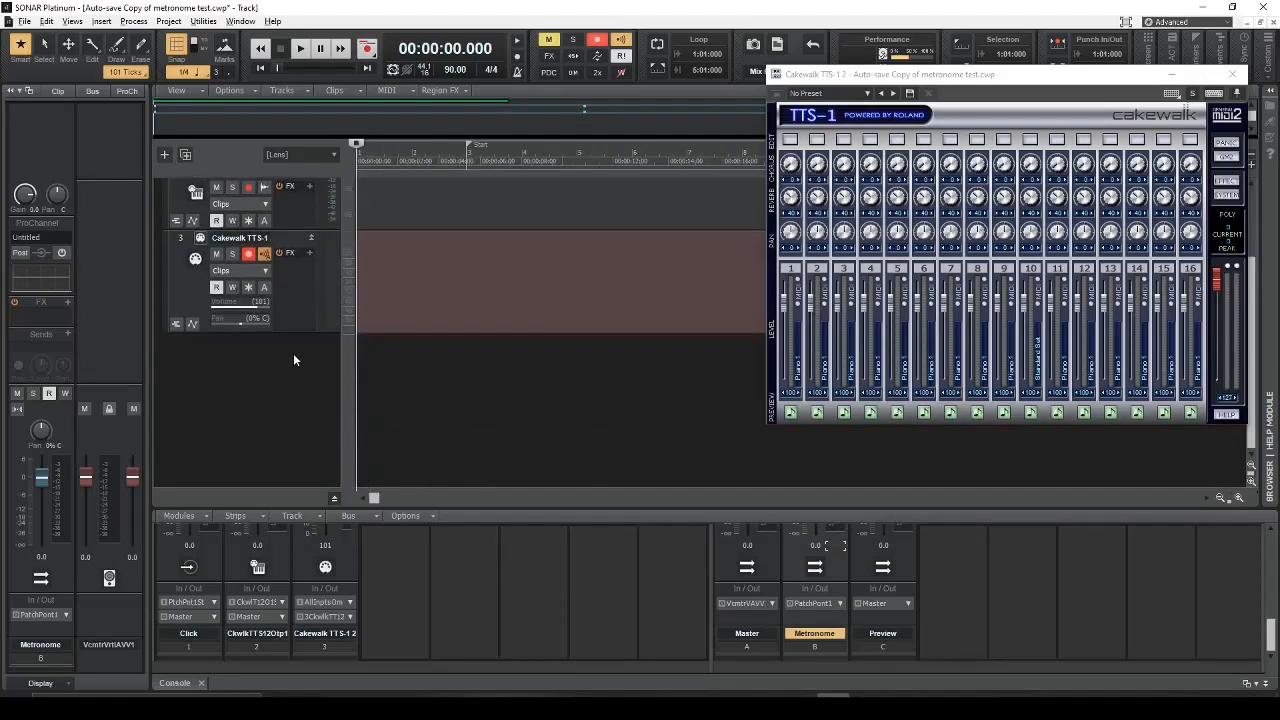
drag(296, 334, 265, 421)
click(267, 370)
click(200, 366)
click(265, 388)
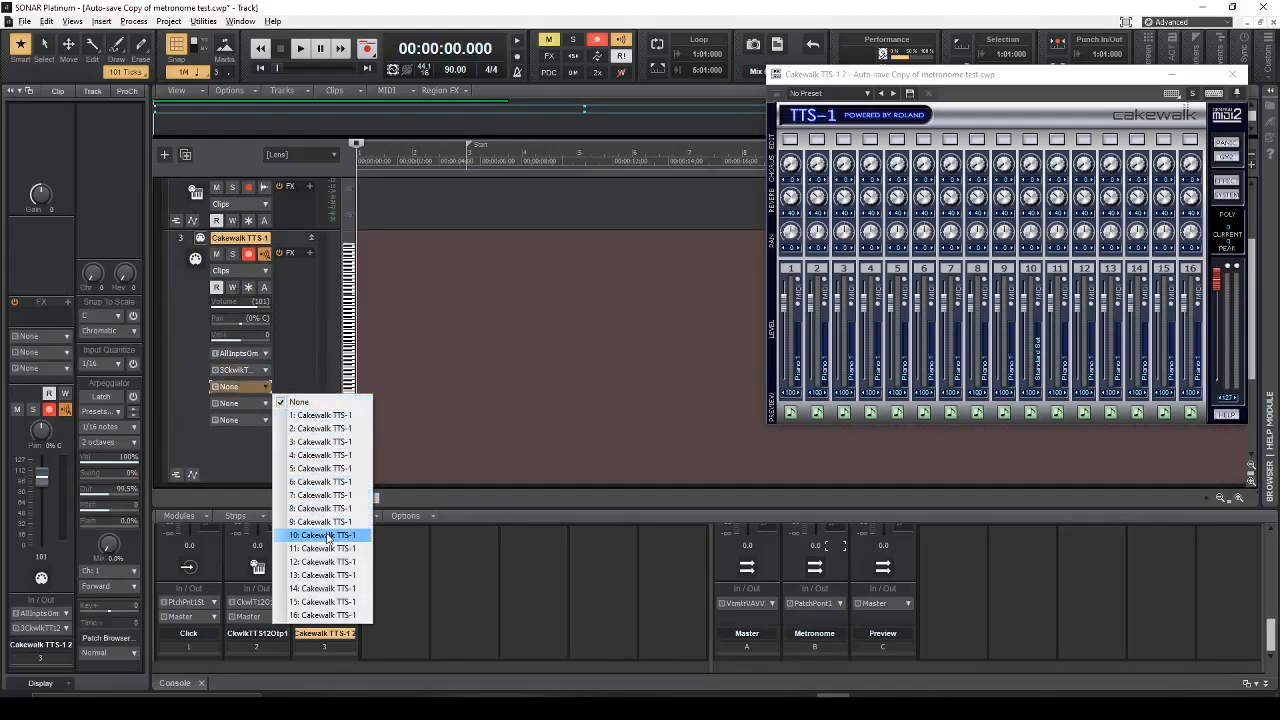
click(328, 538)
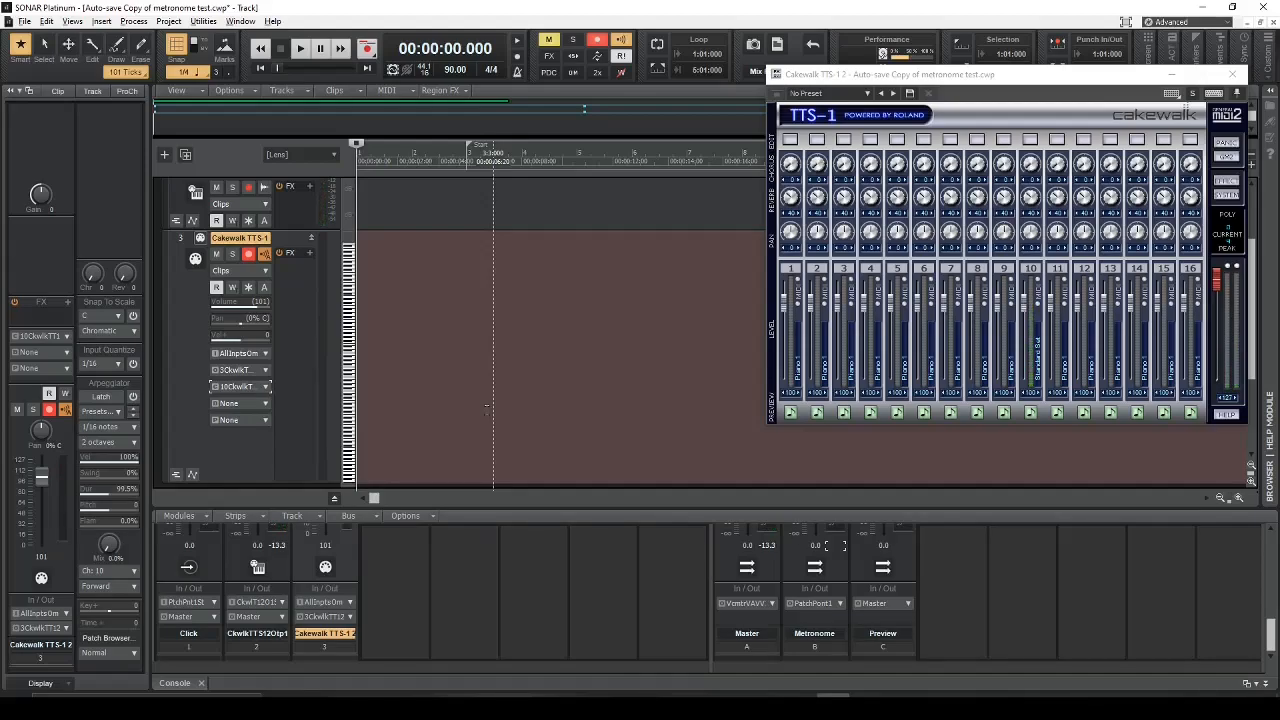
Step: Route the Metronome bus output to Master and lower its level to about -4.5 dB while playing from measure 3
click(469, 161)
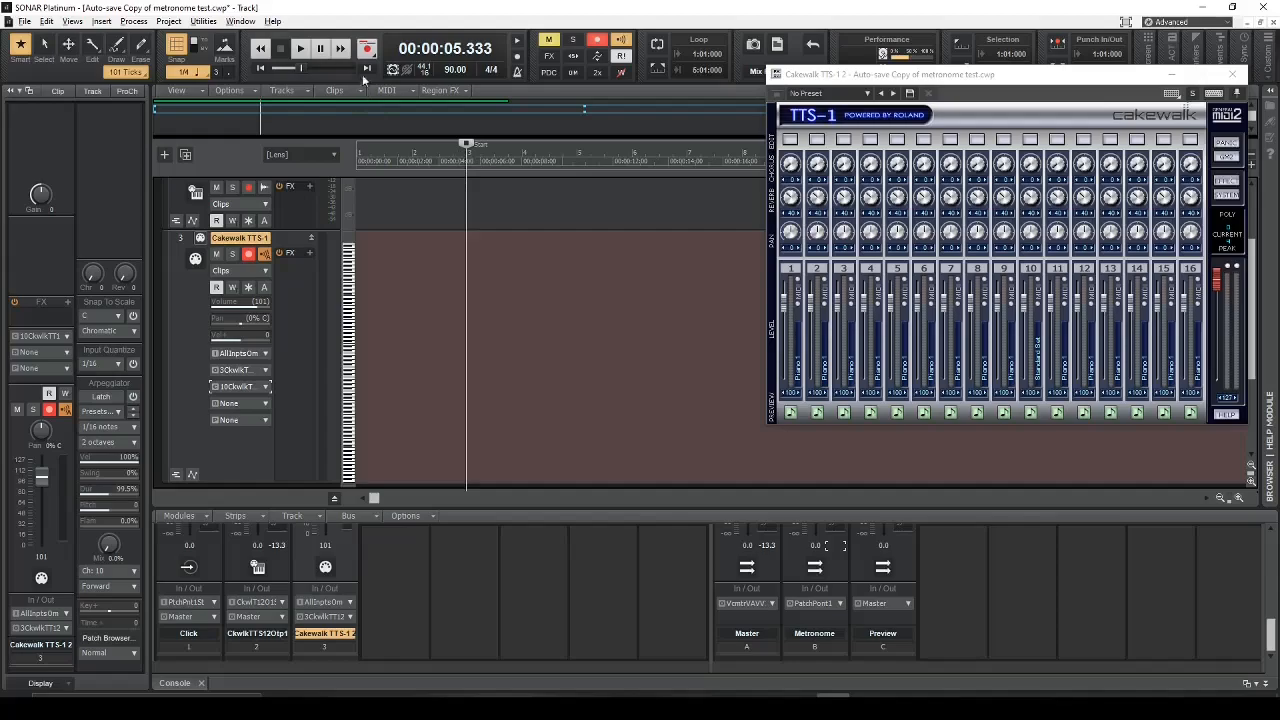
click(367, 48)
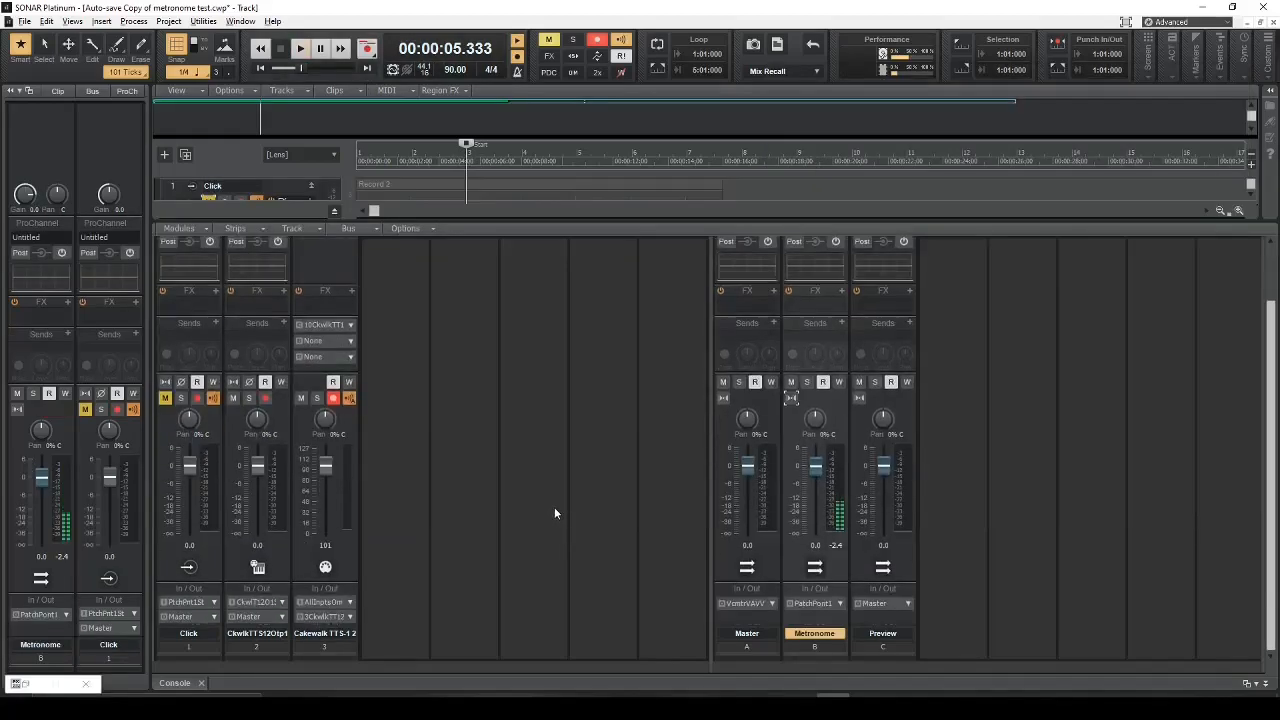
key(space)
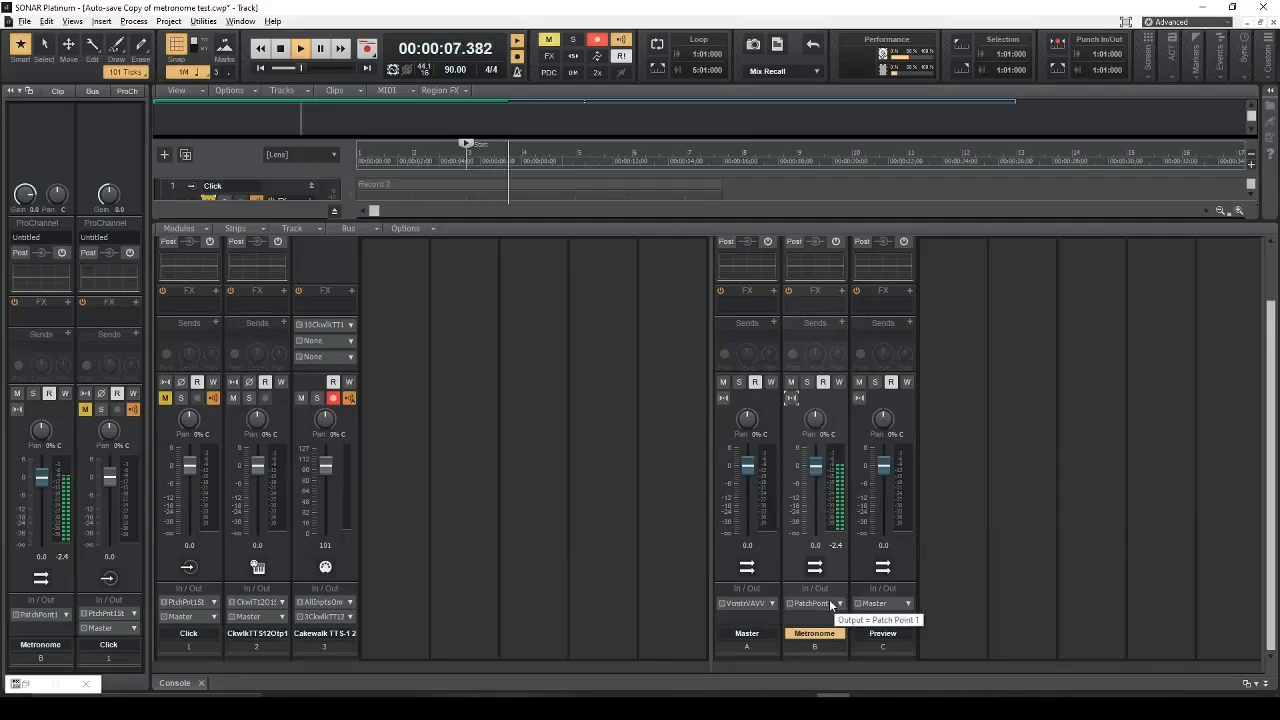
key(space)
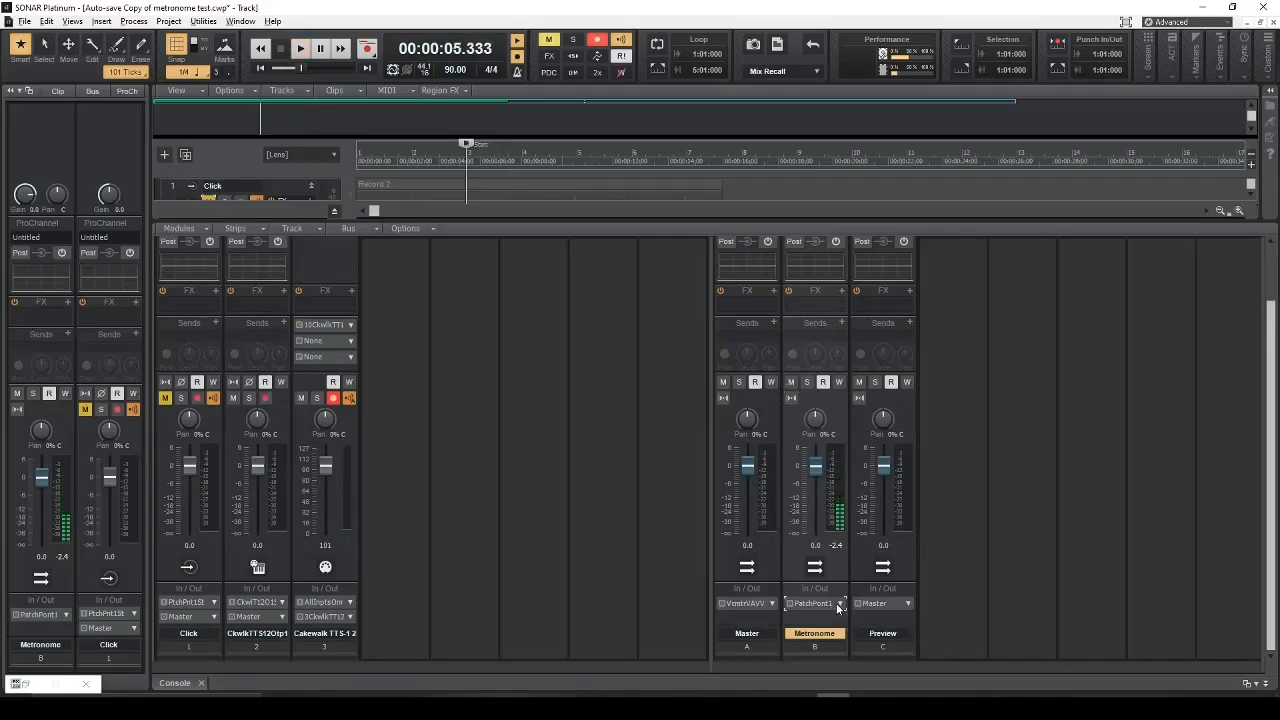
click(838, 605)
click(910, 494)
key(space)
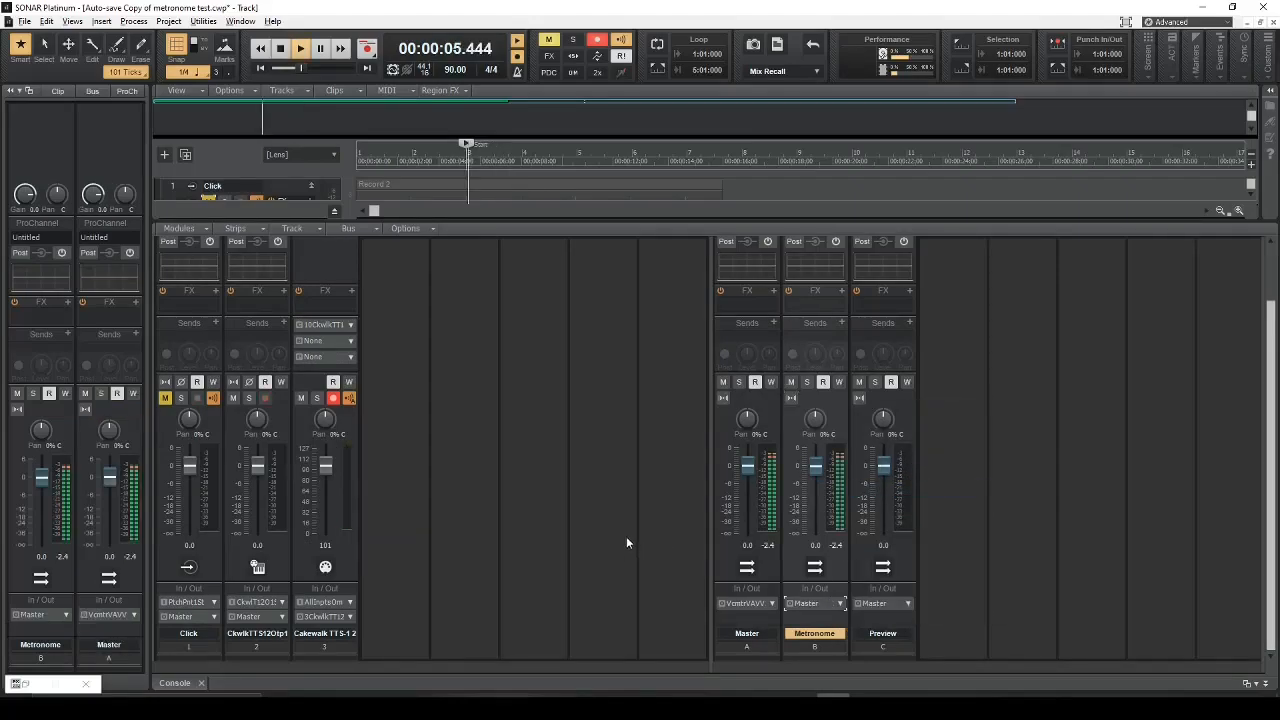
drag(815, 466, 816, 479)
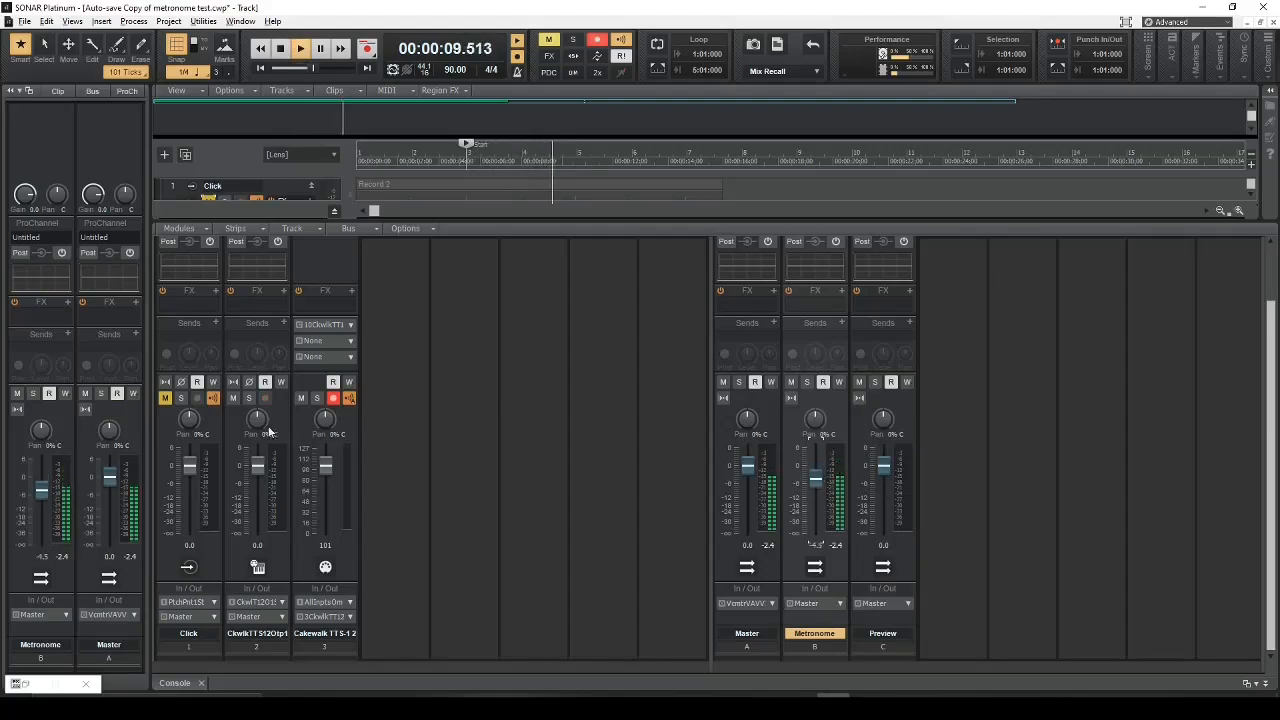
key(space)
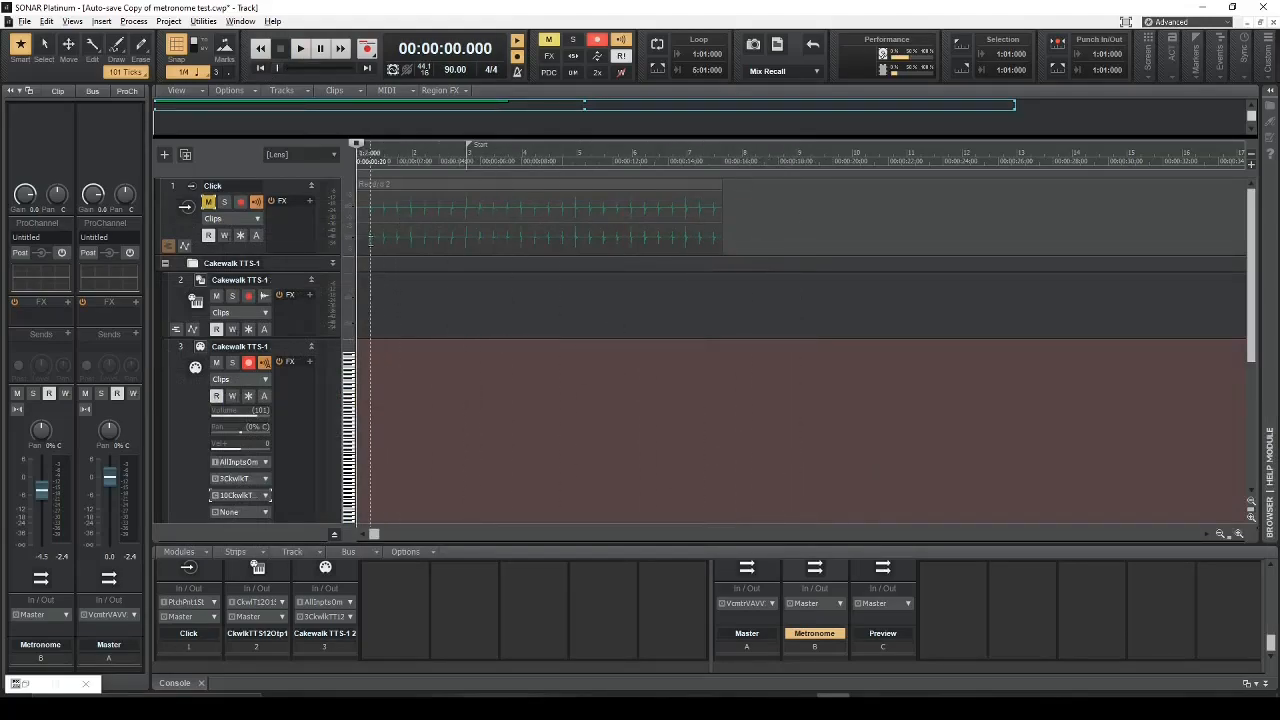
Step: Record a manually played click pattern onto the Cakewalk TTS-1 MIDI track from the project start into measure 6
click(367, 49)
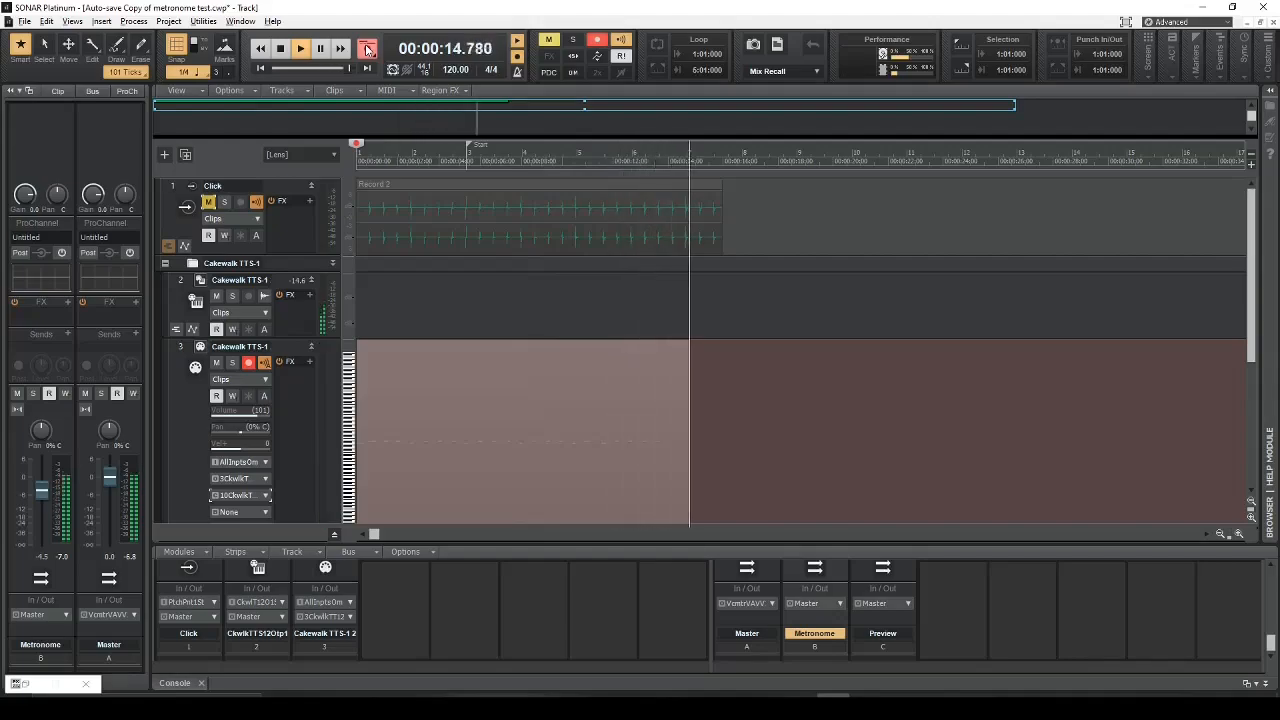
click(367, 50)
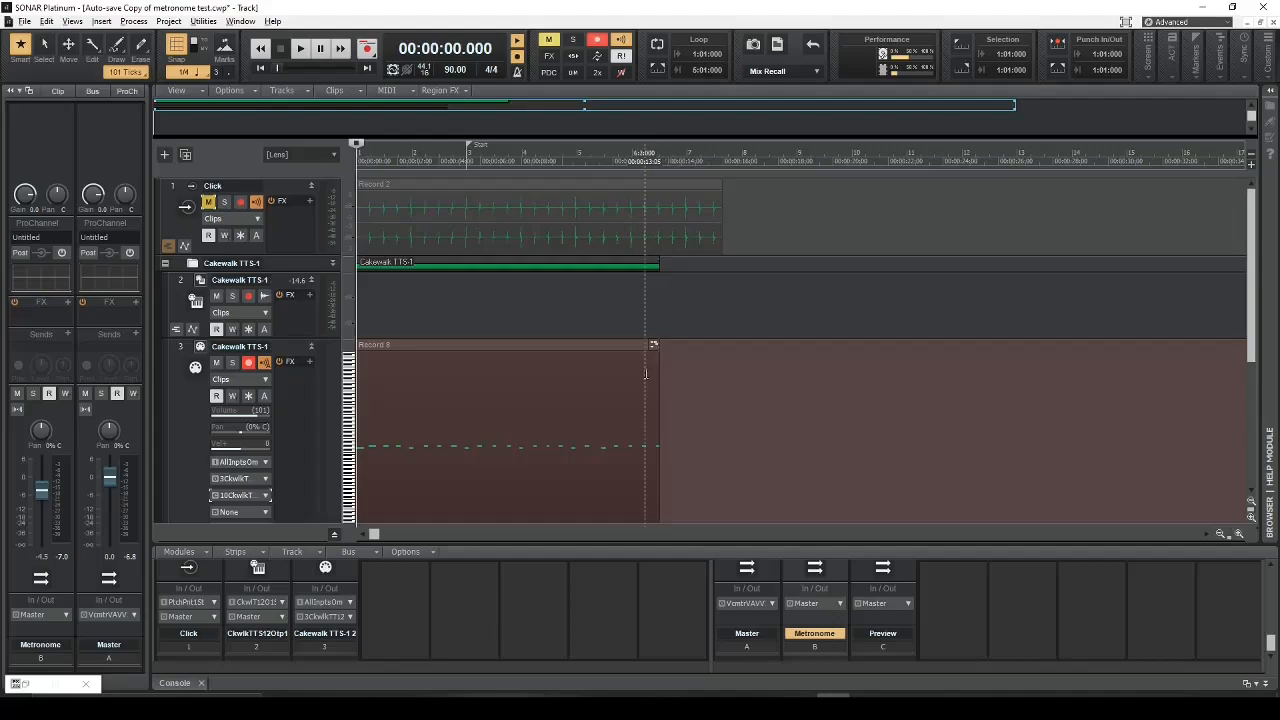
Step: Quantize the recorded MIDI clip with a newly chosen duration and play it back from measure 4
click(532, 415)
key(q)
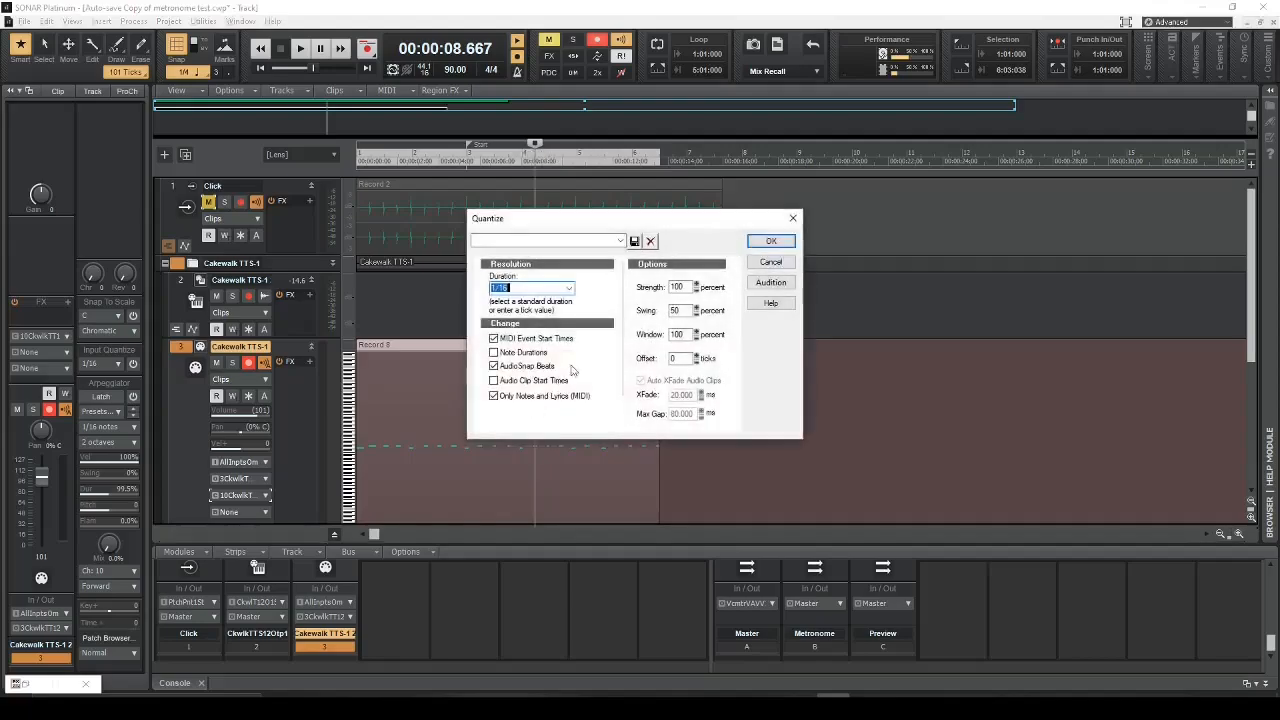
click(568, 288)
click(540, 322)
click(771, 242)
key(space)
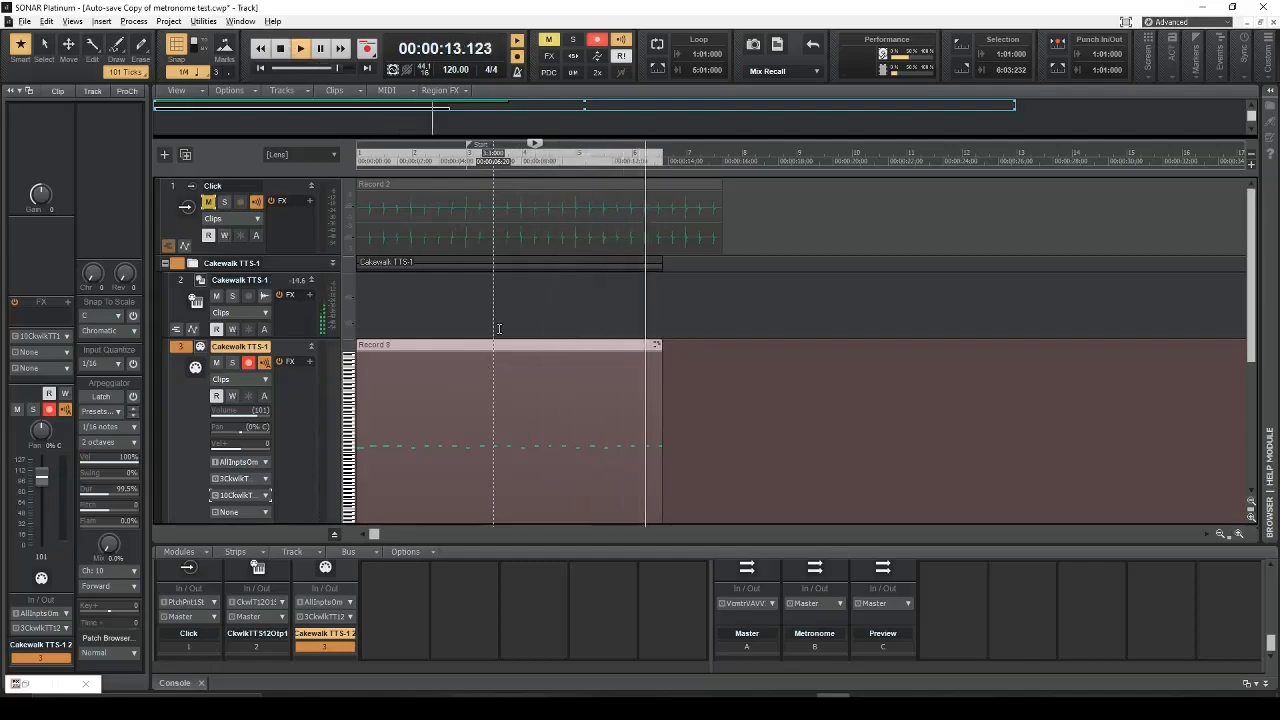
key(space)
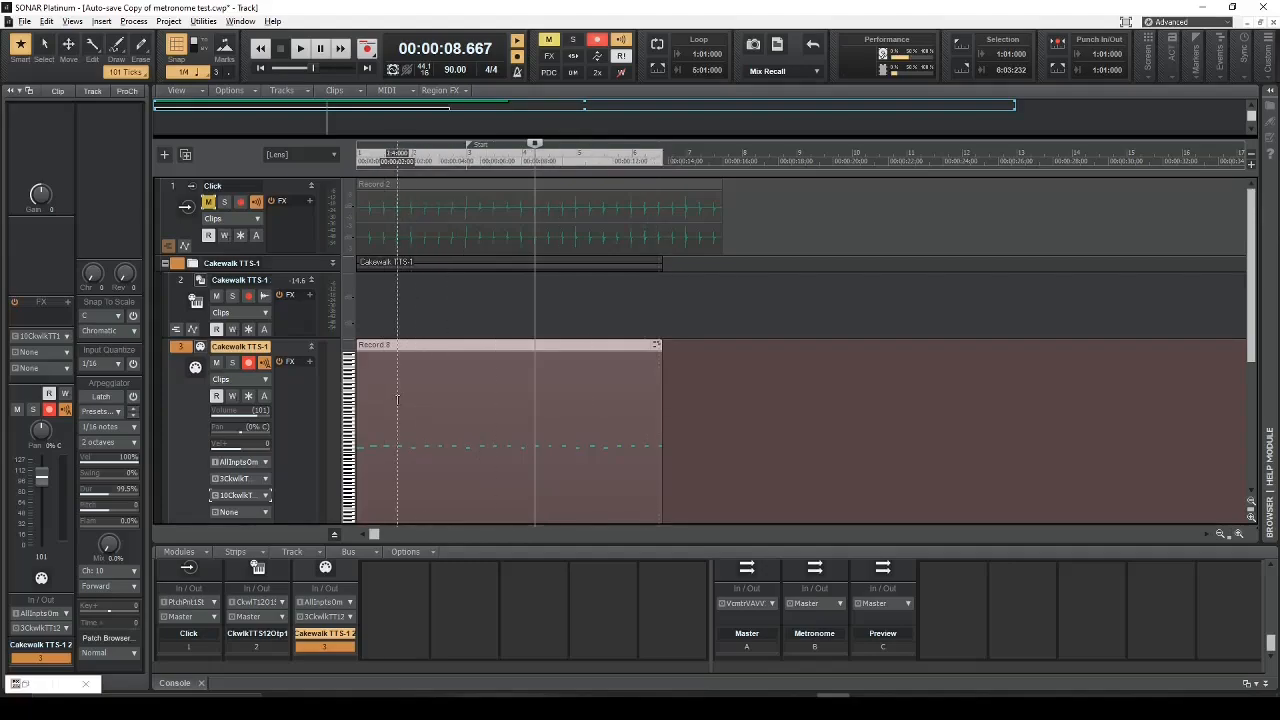
Step: Split the quantized MIDI clip at measure 2 and delete everything after the first measure
drag(409, 401, 655, 401)
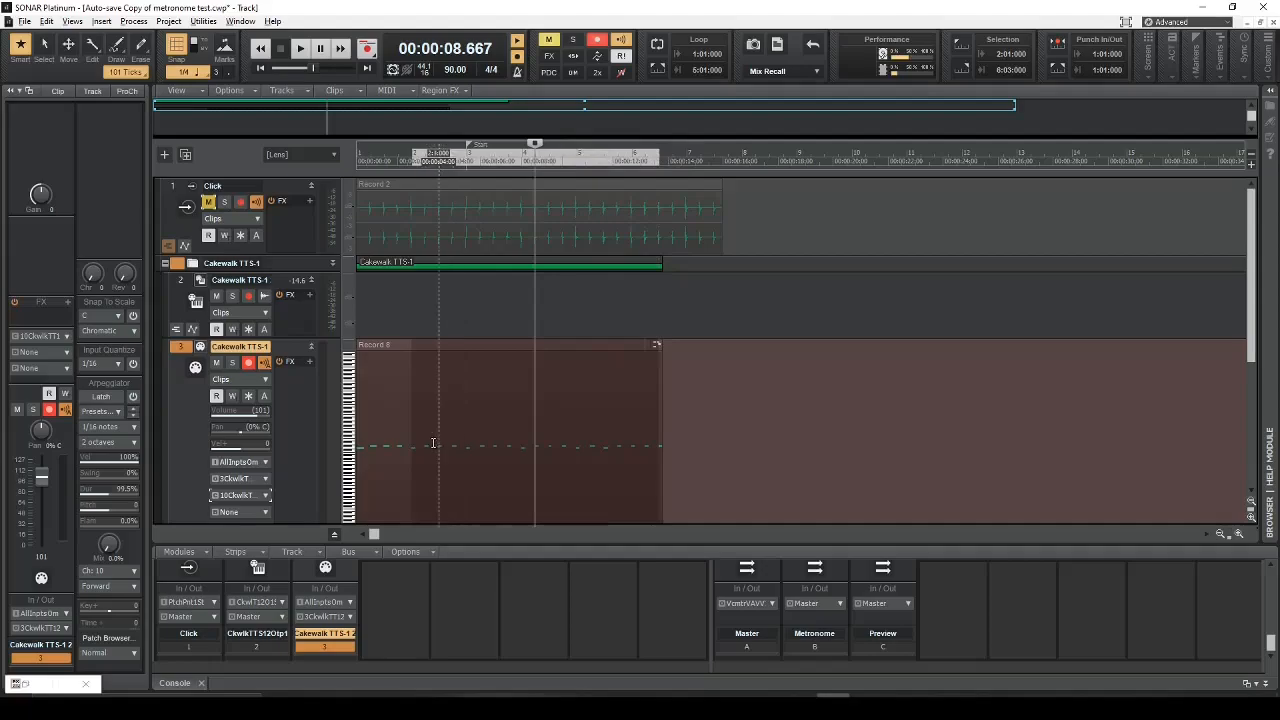
click(409, 442)
key(s)
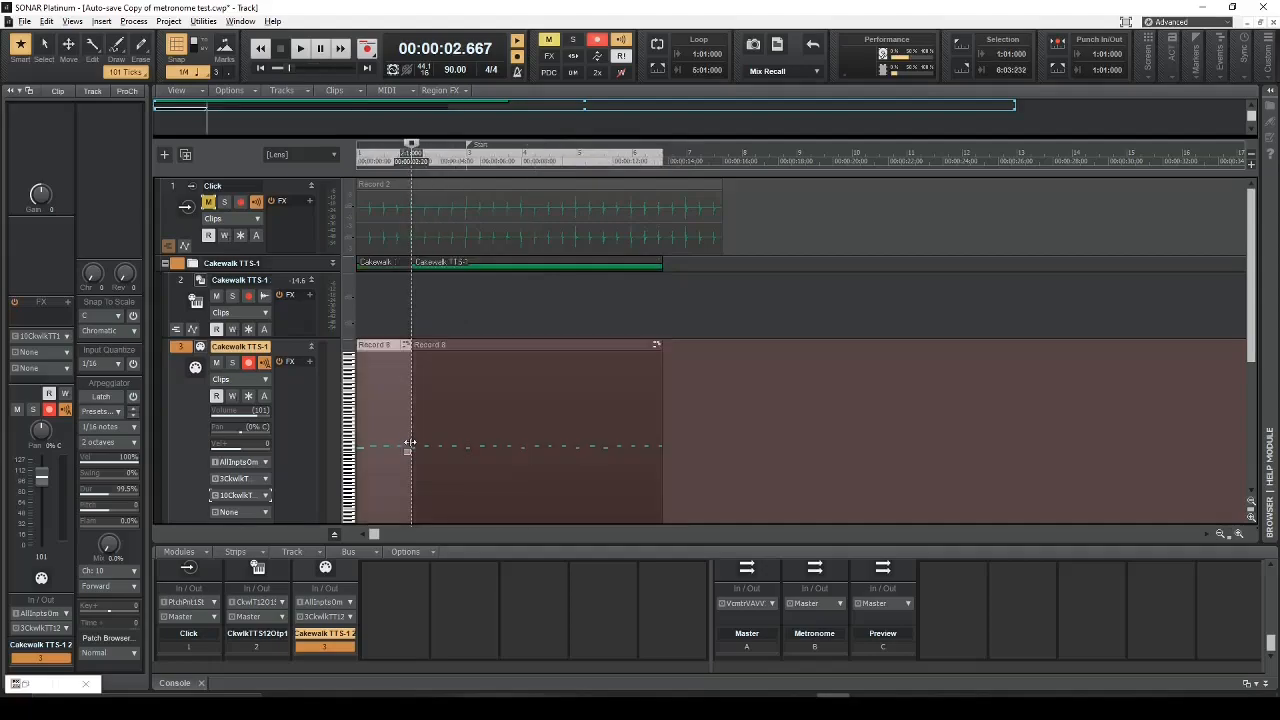
click(510, 344)
key(Delete)
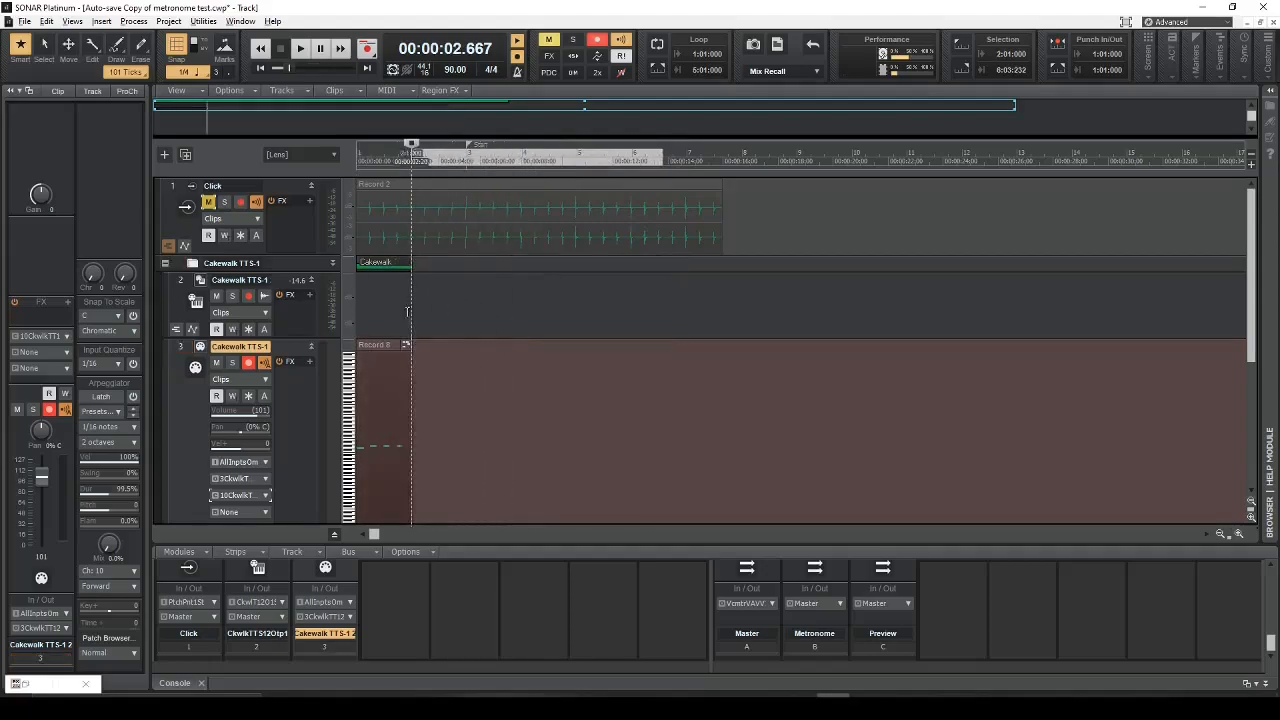
Step: Copy the one-measure MIDI clip and paste it with 100 repetitions on track 3, starting at 2:01:000
click(370, 344)
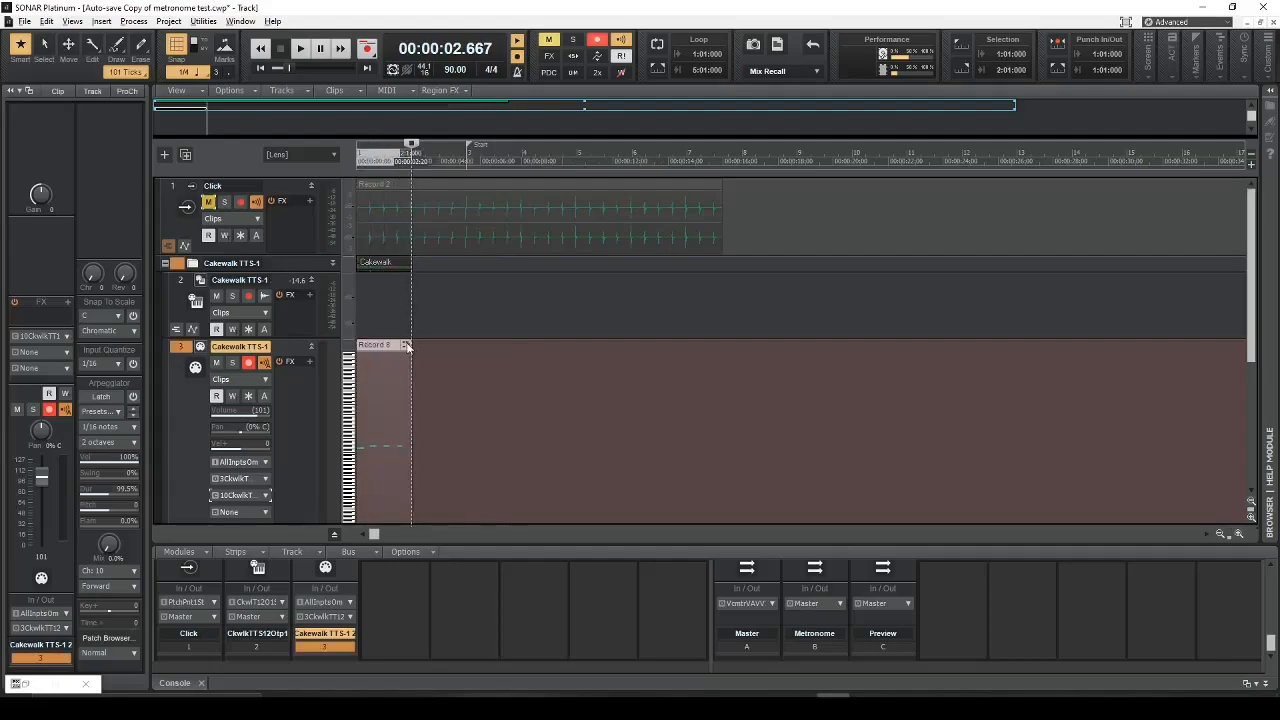
click(413, 344)
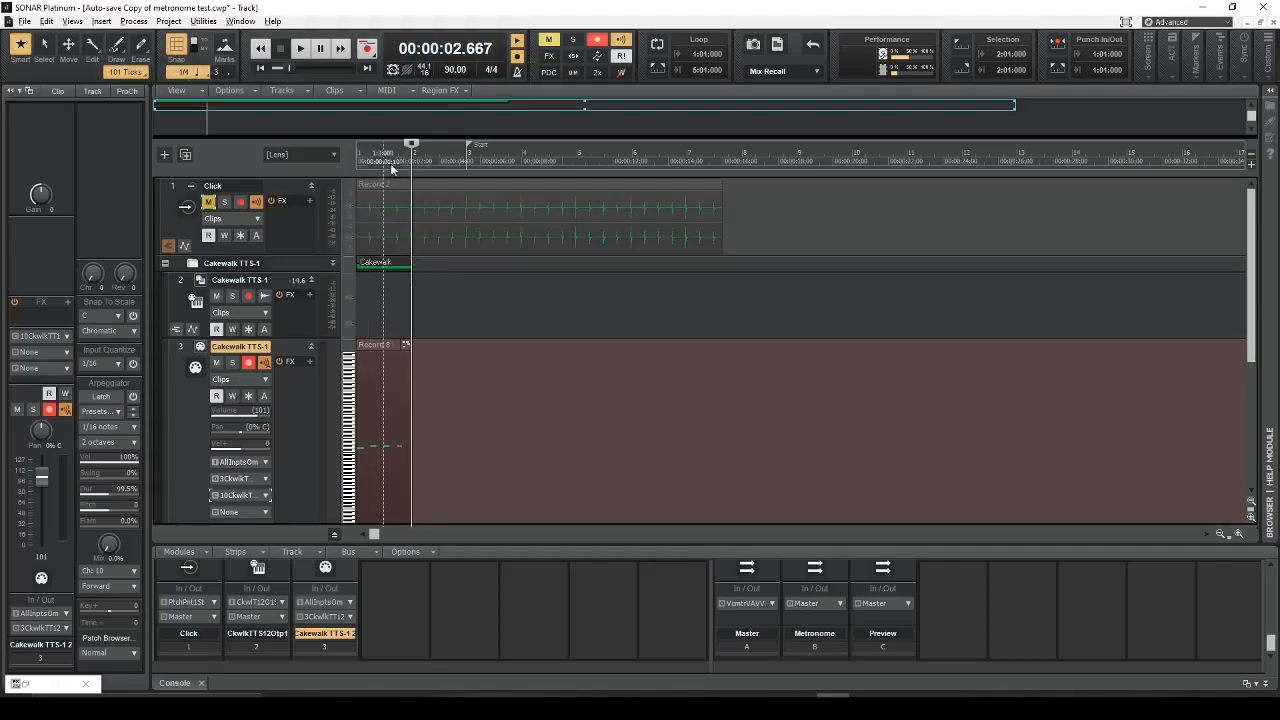
click(46, 21)
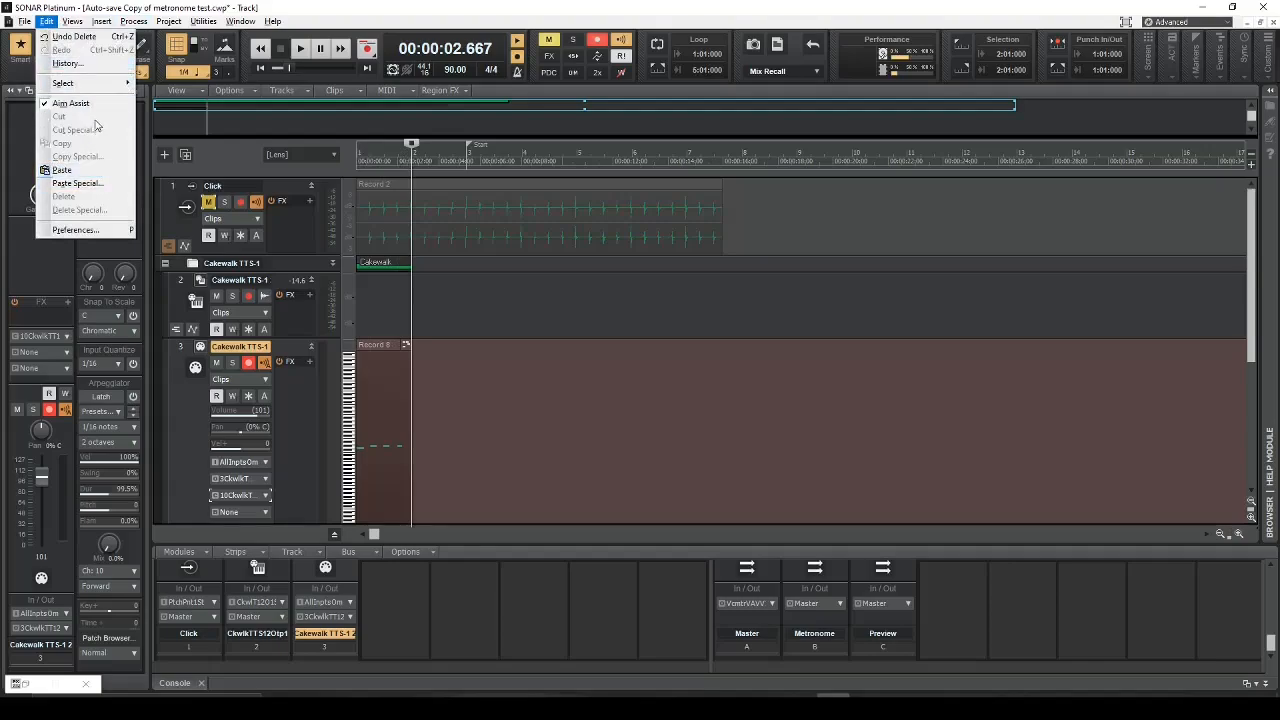
click(98, 184)
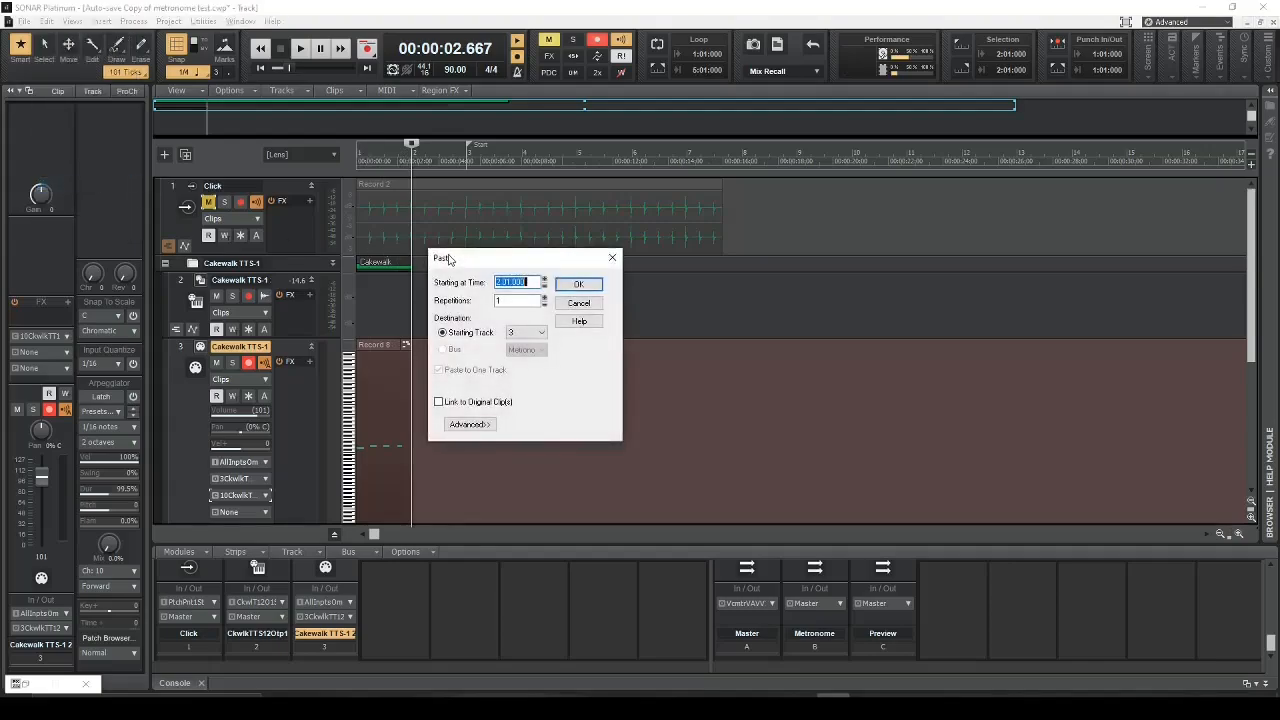
key(Tab)
text(200)
key(Return)
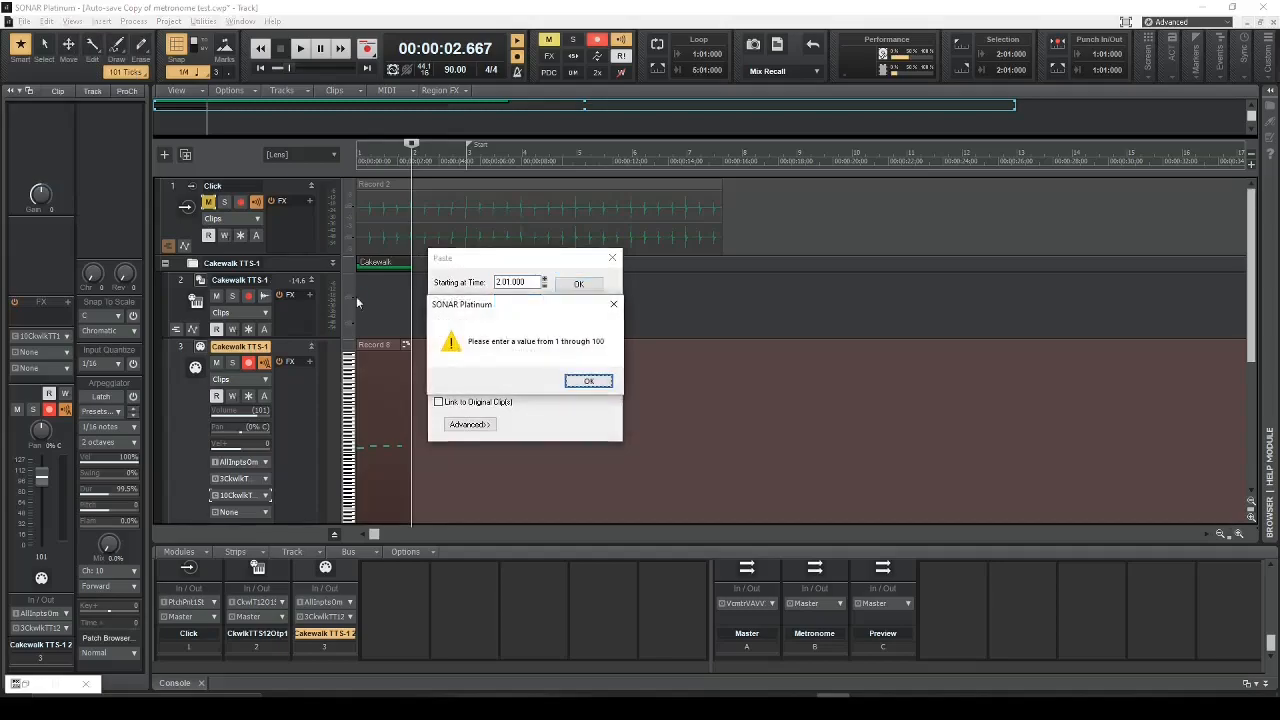
click(588, 381)
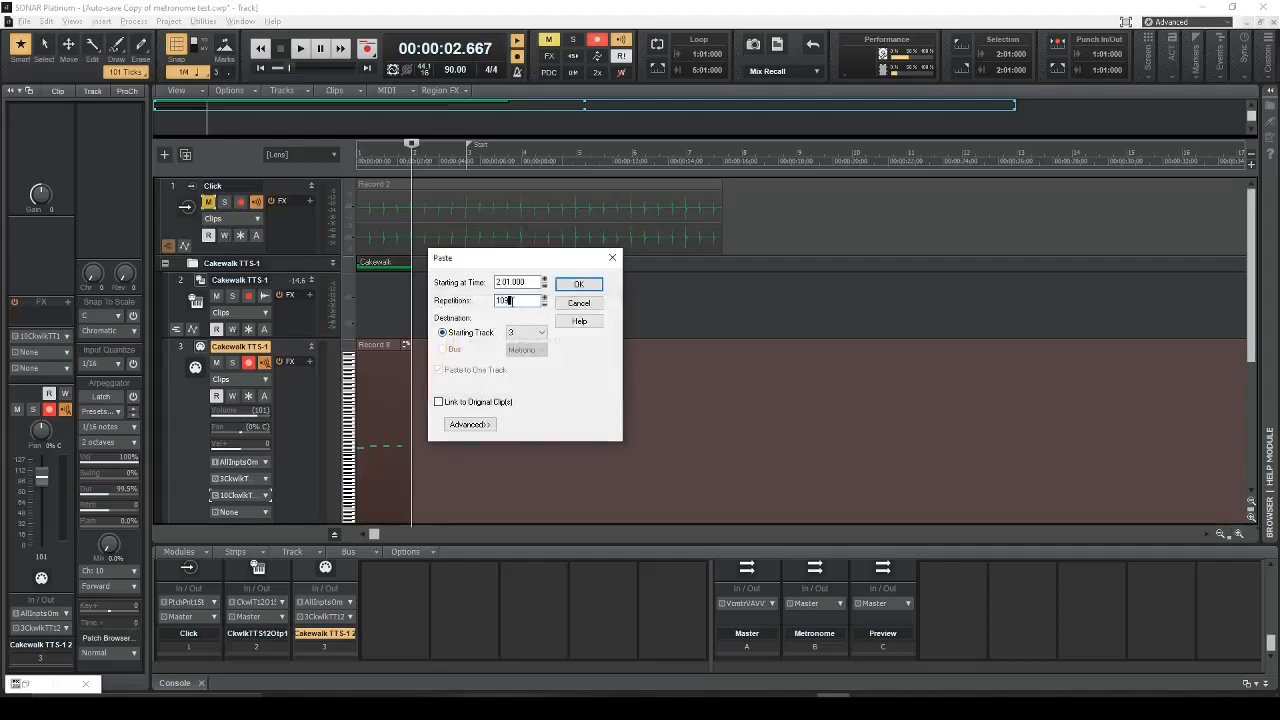
text(100)
click(579, 285)
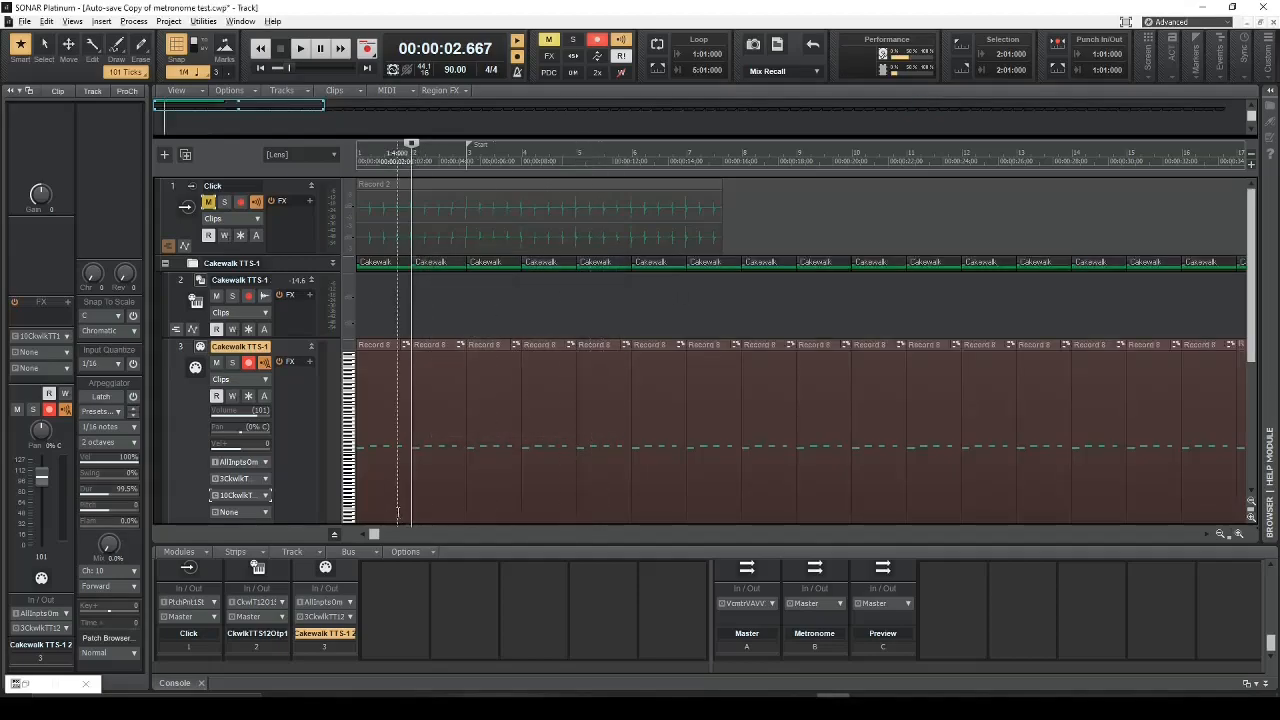
Step: Play the repeated clips from measure 2 and from within measure 13, and undo the repeated paste
key(space)
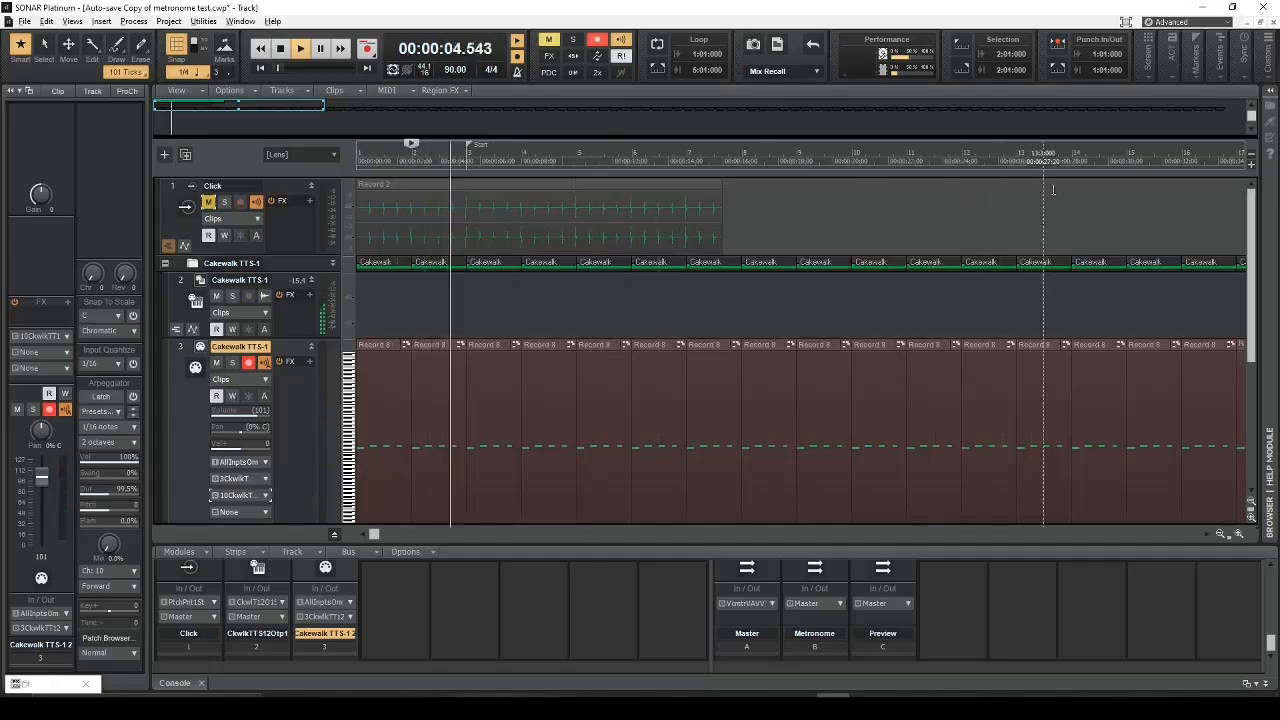
key(space)
click(1061, 160)
key(space)
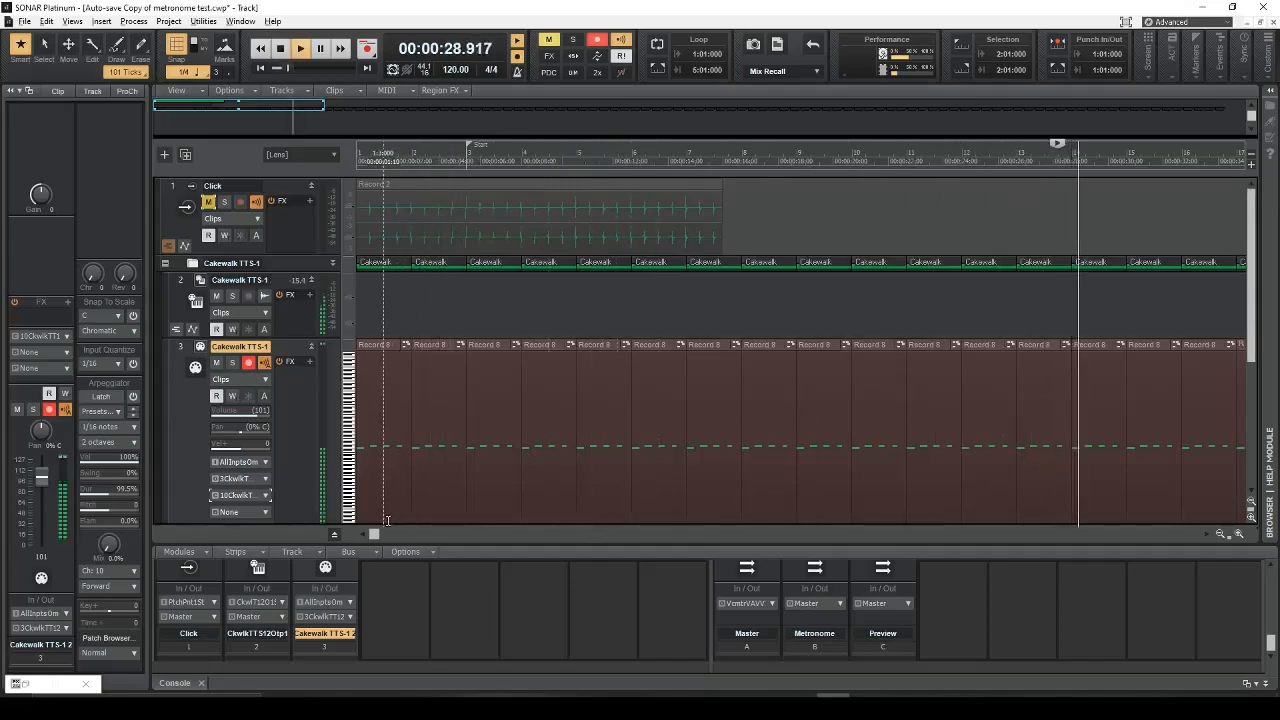
key(space)
drag(377, 533, 4, 347)
key(ctrl+z)
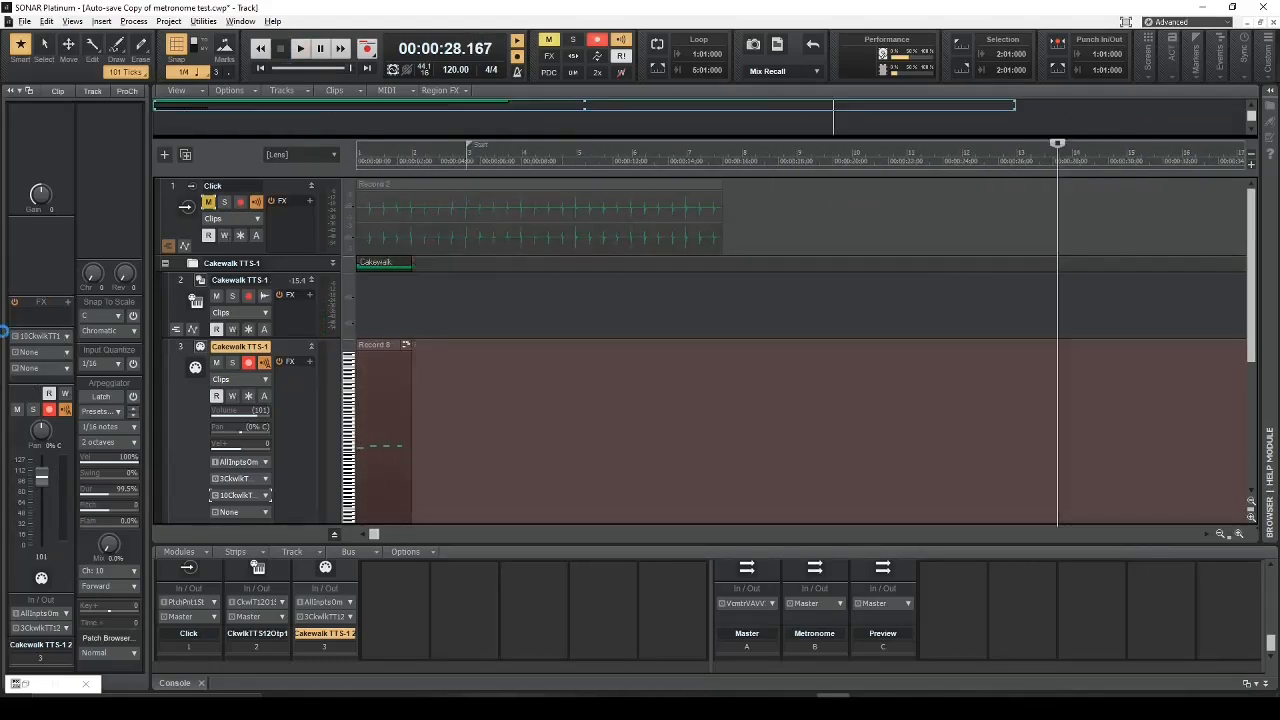